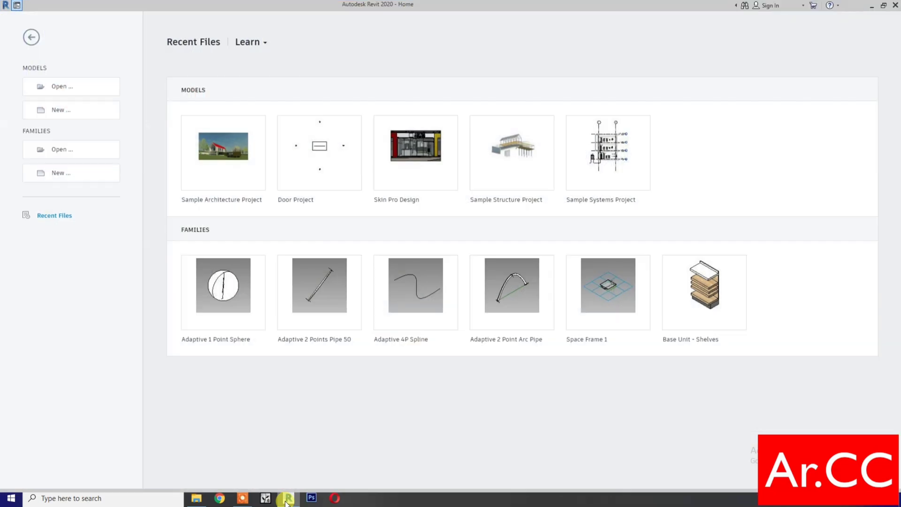
Create a new family from the Metric Generic Model Pattern Based.rft template.
{"action": "left_click", "coordinate": [76, 171]}
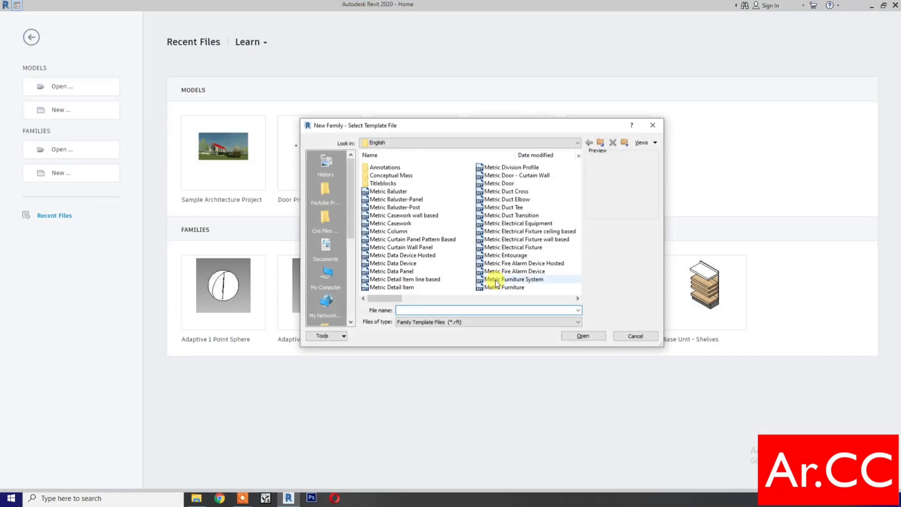
{"action": "scroll", "coordinate": [496, 283], "scroll_direction": "right", "scroll_amount": 1}
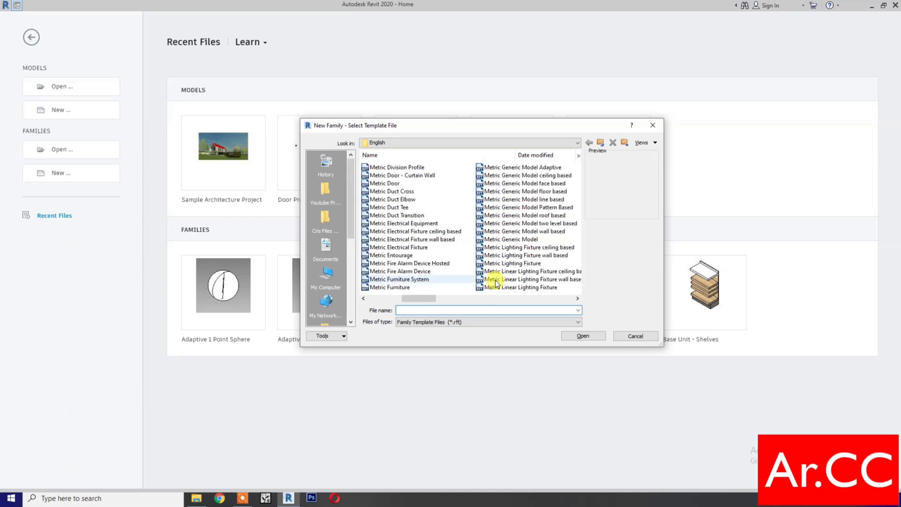
{"action": "left_click", "coordinate": [522, 208]}
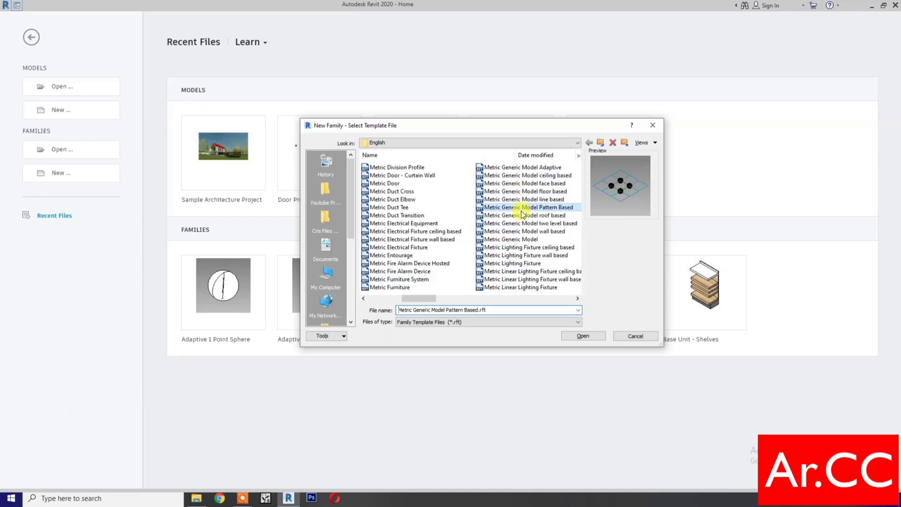
{"action": "left_click", "coordinate": [582, 337]}
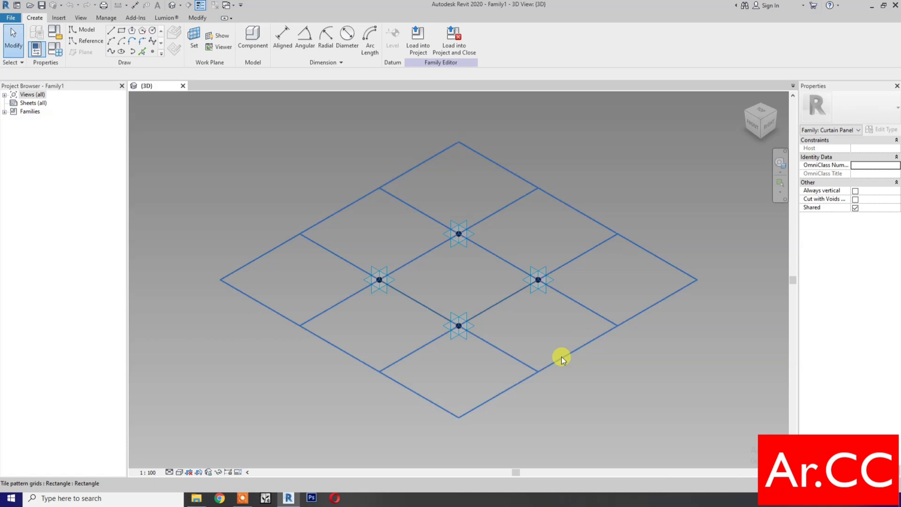
Give the tile pattern grid 4000 horizontal and 2000 vertical spacing, then zoom in on it.
{"action": "left_click", "coordinate": [562, 356]}
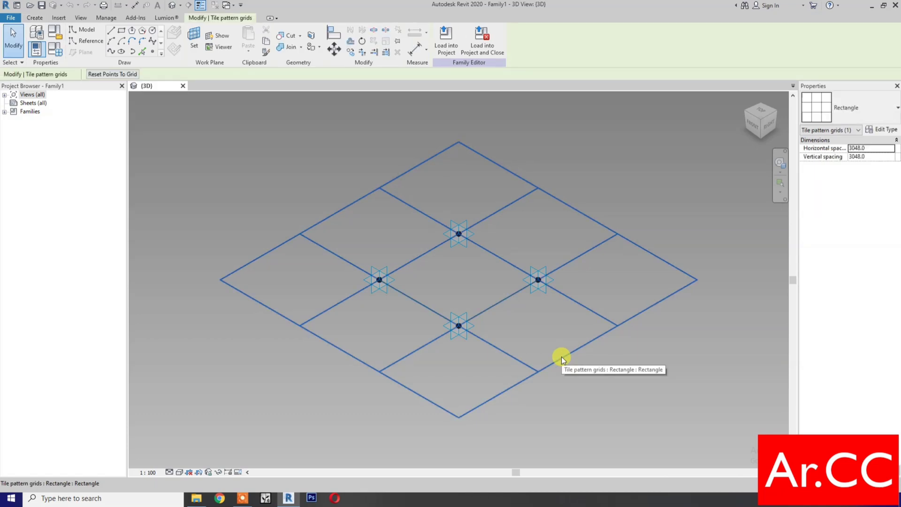
{"action": "left_click", "coordinate": [872, 148]}
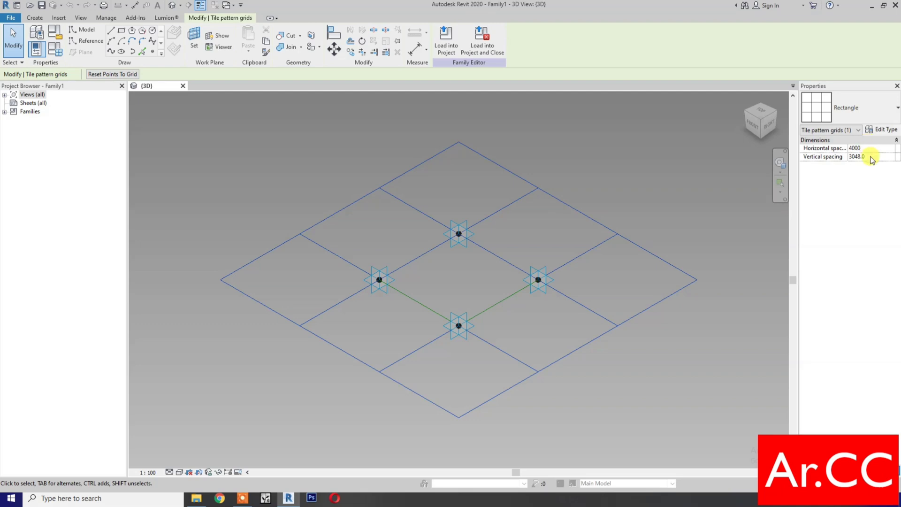
{"action": "double_click", "coordinate": [871, 157]}
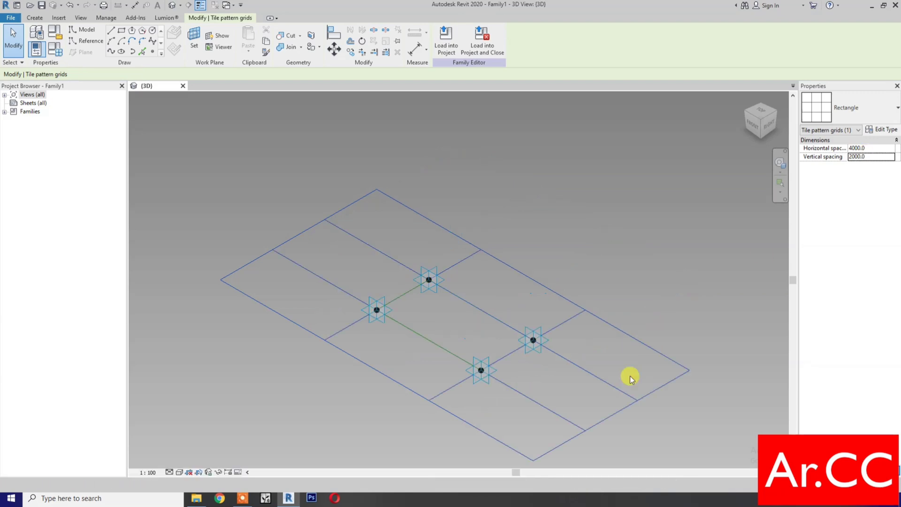
{"action": "scroll", "coordinate": [527, 405], "scroll_direction": "up", "scroll_amount": 2}
{"action": "scroll", "coordinate": [528, 404], "scroll_direction": "up", "scroll_amount": 1}
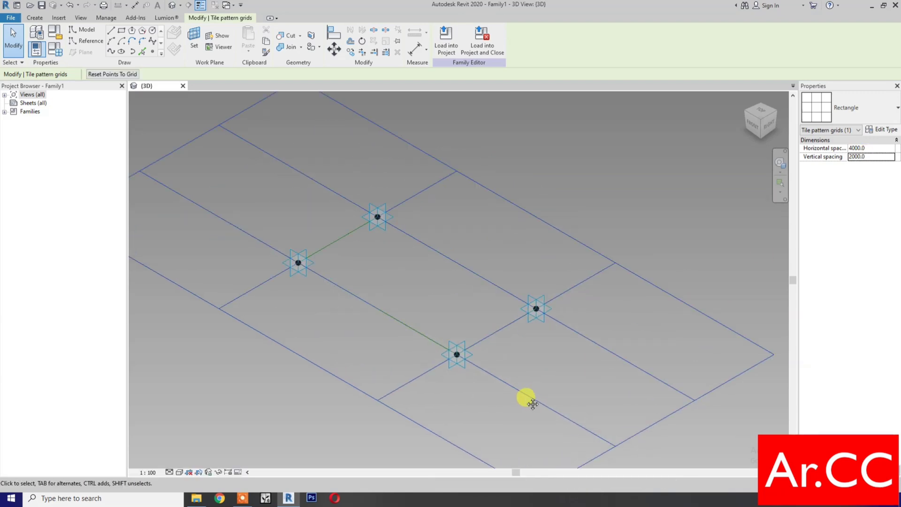
{"action": "middle_click_drag", "start_coordinate": [533, 404], "coordinate": [550, 378]}
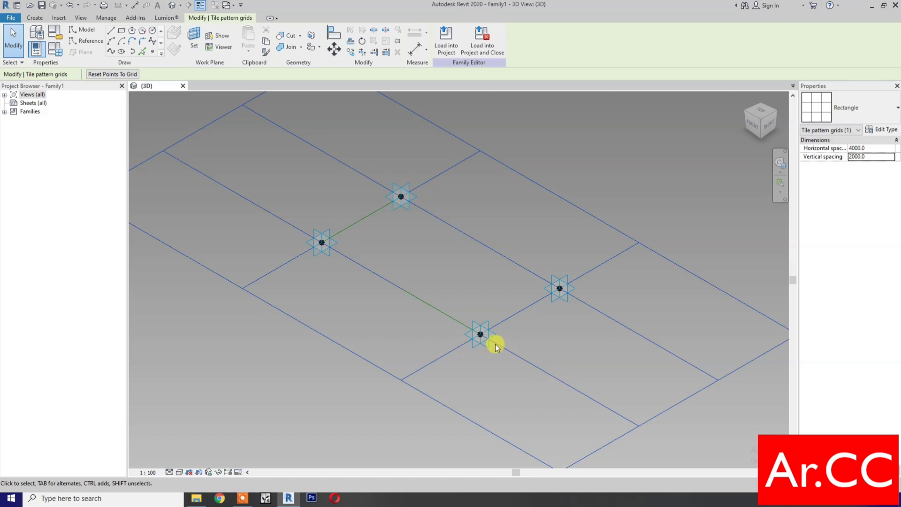
Place hosted reference points on the left and top adaptive points' work planes.
{"action": "left_click", "coordinate": [152, 53]}
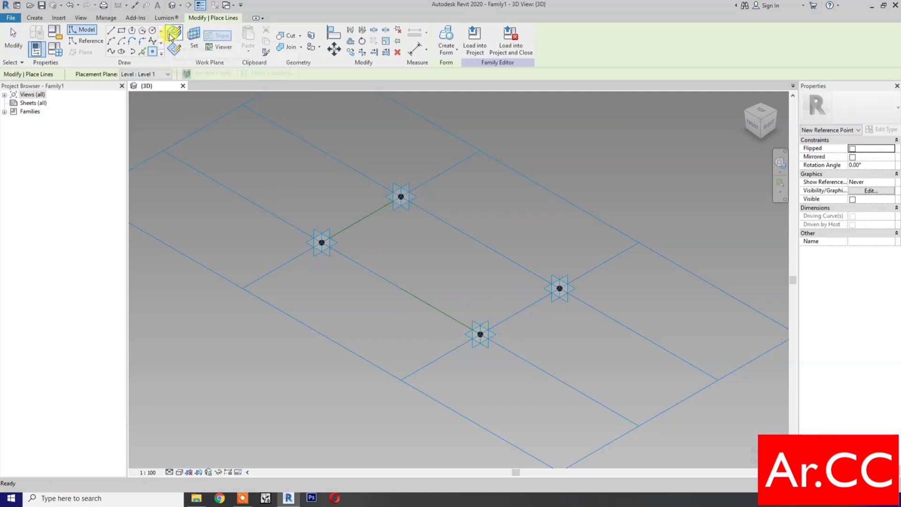
{"action": "key", "text": "Escape"}
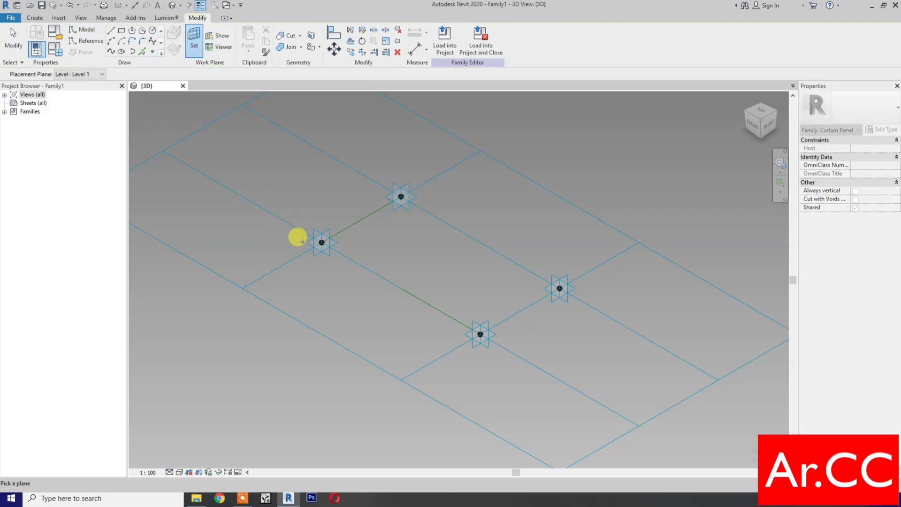
{"action": "key", "text": "Return"}
{"action": "left_click", "coordinate": [319, 242]}
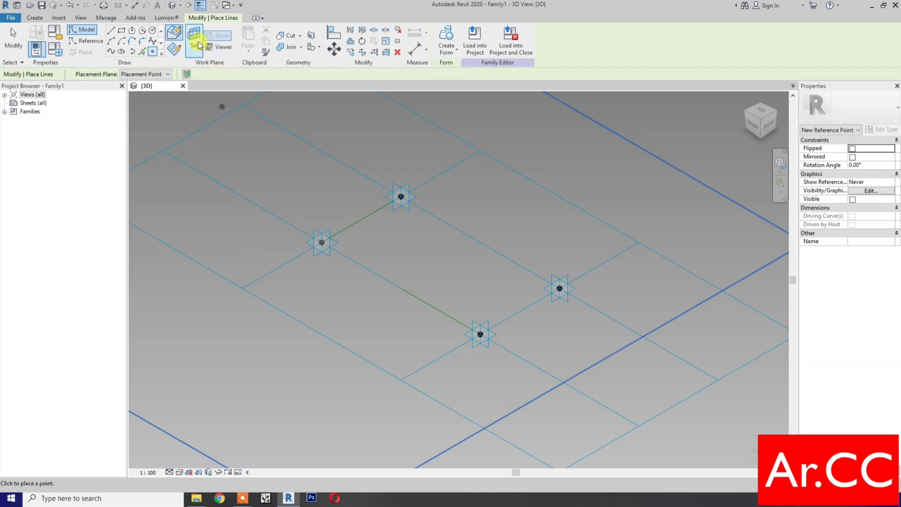
{"action": "key", "text": "Escape"}
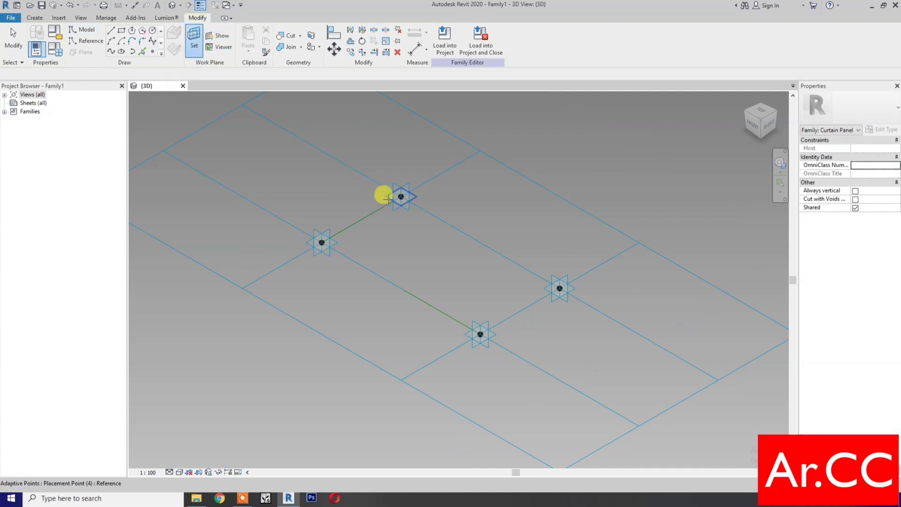
{"action": "left_click", "coordinate": [399, 197]}
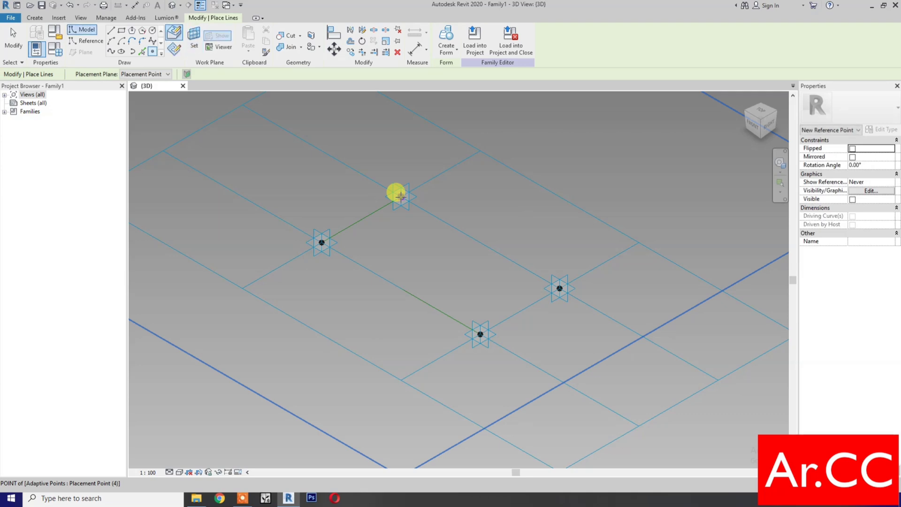
Host reference points on the right and bottom adaptive points, then window-select everything.
{"action": "left_click", "coordinate": [200, 44]}
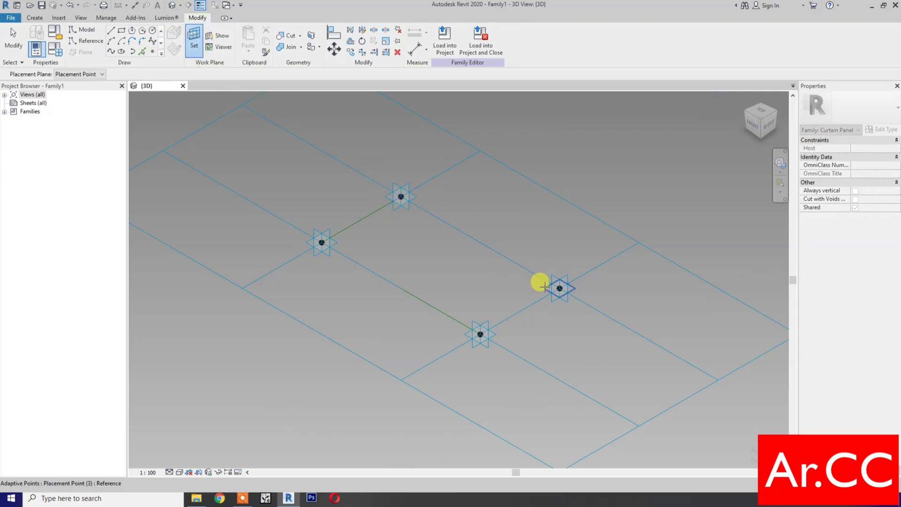
{"action": "left_click", "coordinate": [547, 291]}
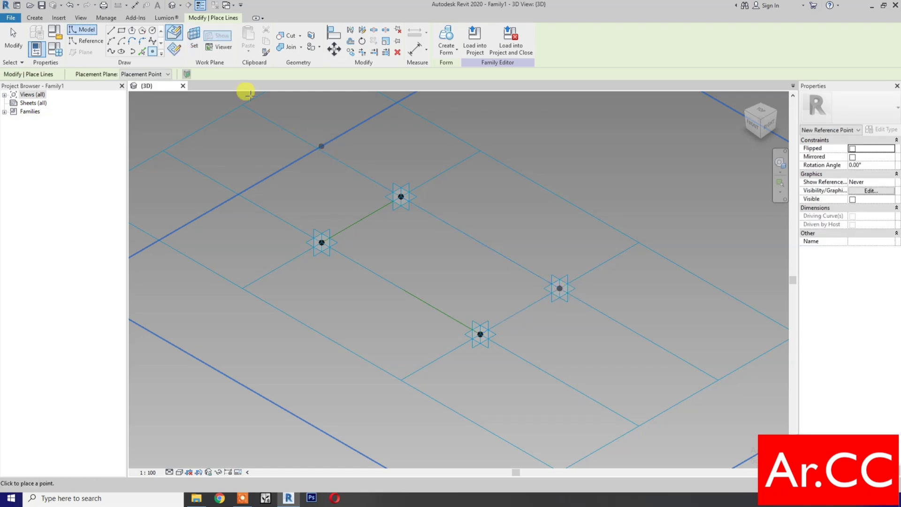
{"action": "left_click", "coordinate": [195, 41]}
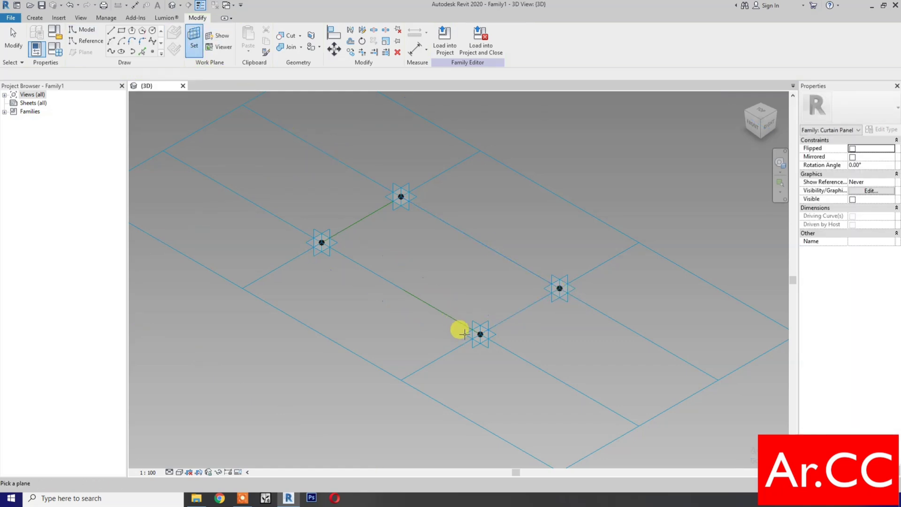
{"action": "left_click", "coordinate": [477, 334]}
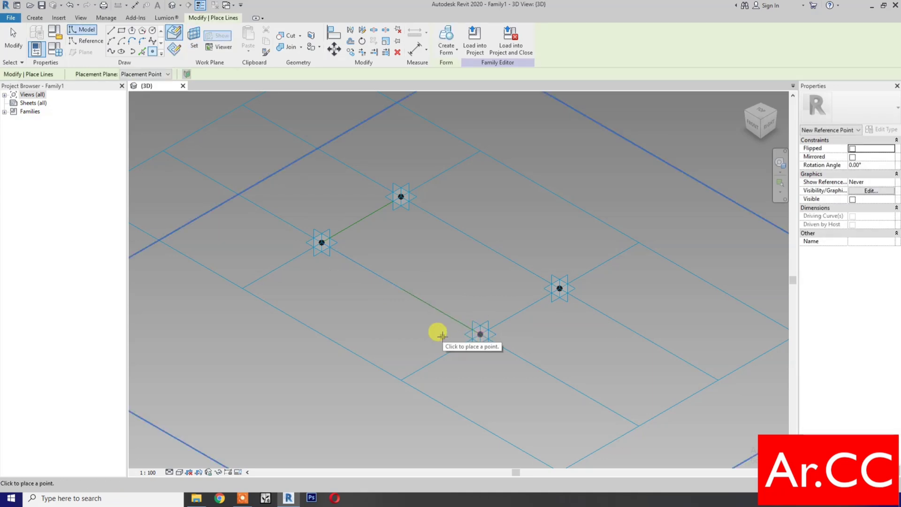
{"action": "key", "text": "Escape"}
{"action": "key", "text": "Escape"}
{"action": "left_click_drag", "start_coordinate": [278, 165], "coordinate": [590, 365]}
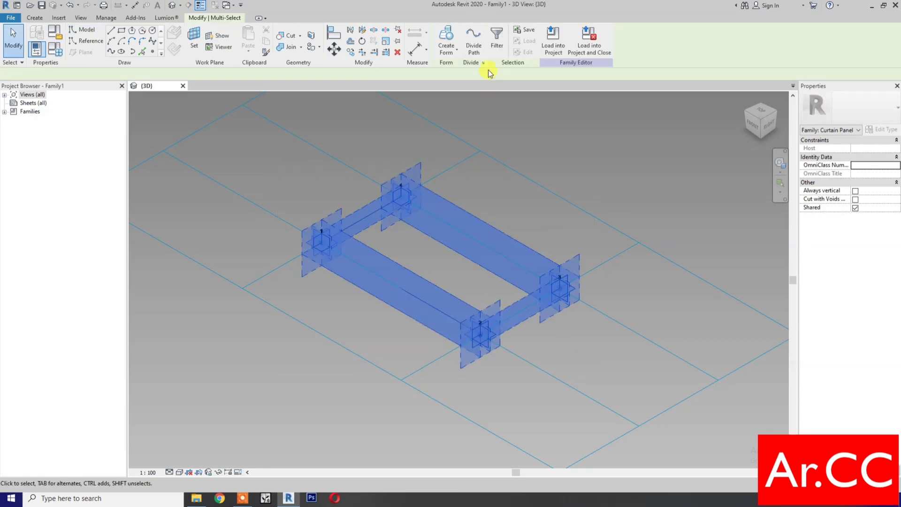
Filter the selection down to the Reference Points category only.
{"action": "left_click", "coordinate": [497, 42]}
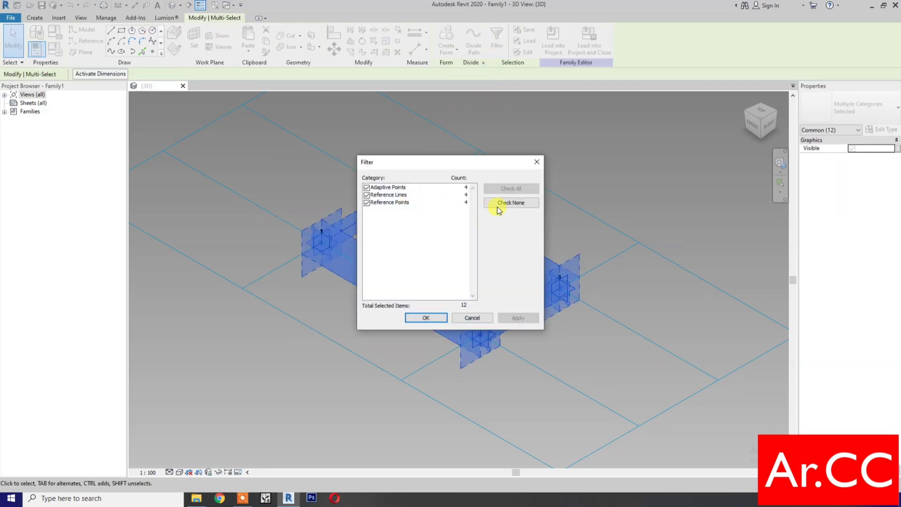
{"action": "left_click", "coordinate": [507, 204]}
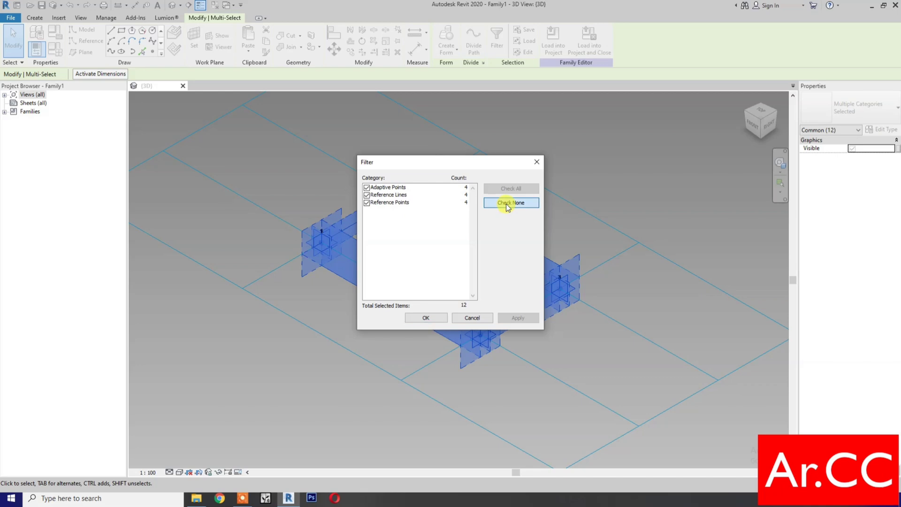
{"action": "left_click", "coordinate": [367, 204]}
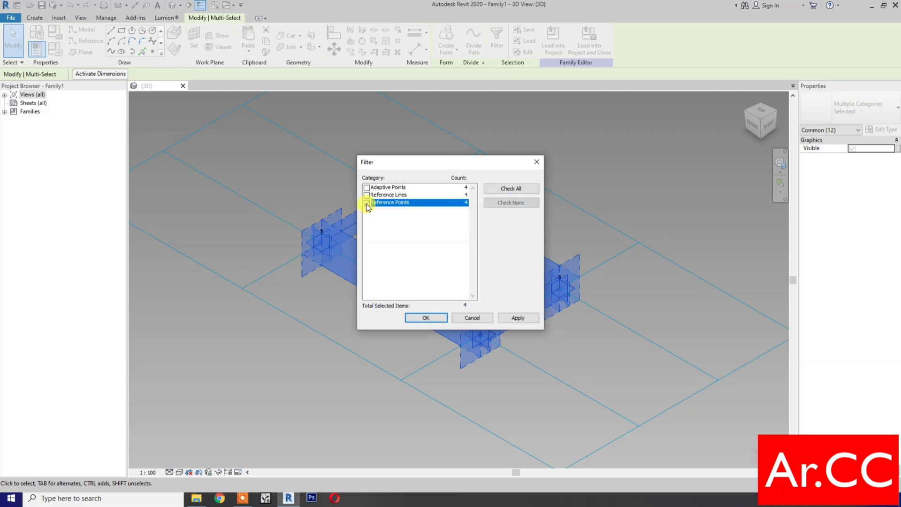
{"action": "left_click", "coordinate": [413, 317]}
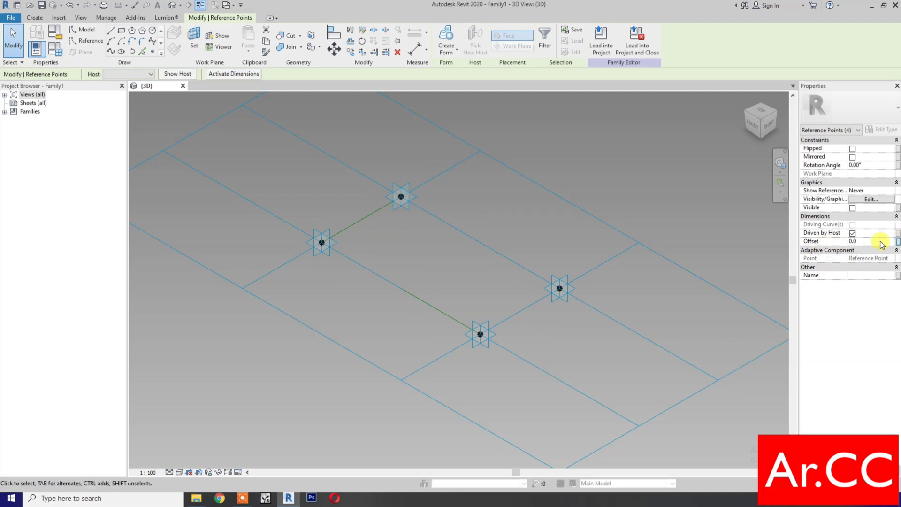
Associate the selected points' Offset with a new Height type parameter.
{"action": "left_click", "coordinate": [897, 241]}
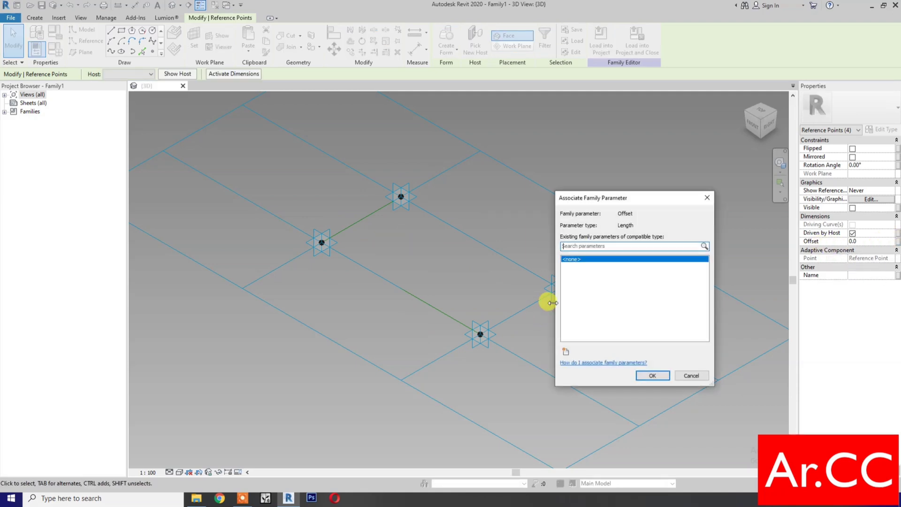
{"action": "left_click", "coordinate": [566, 352]}
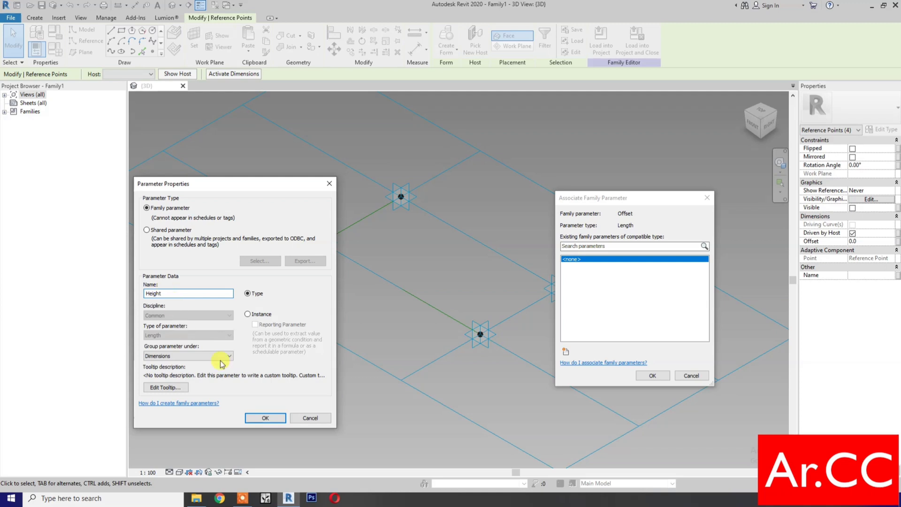
{"action": "left_click", "coordinate": [264, 418]}
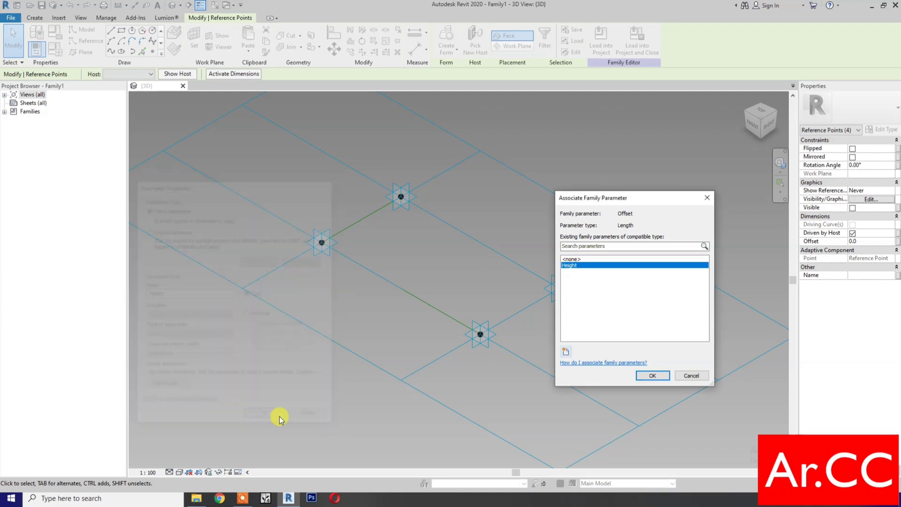
{"action": "left_click", "coordinate": [641, 374]}
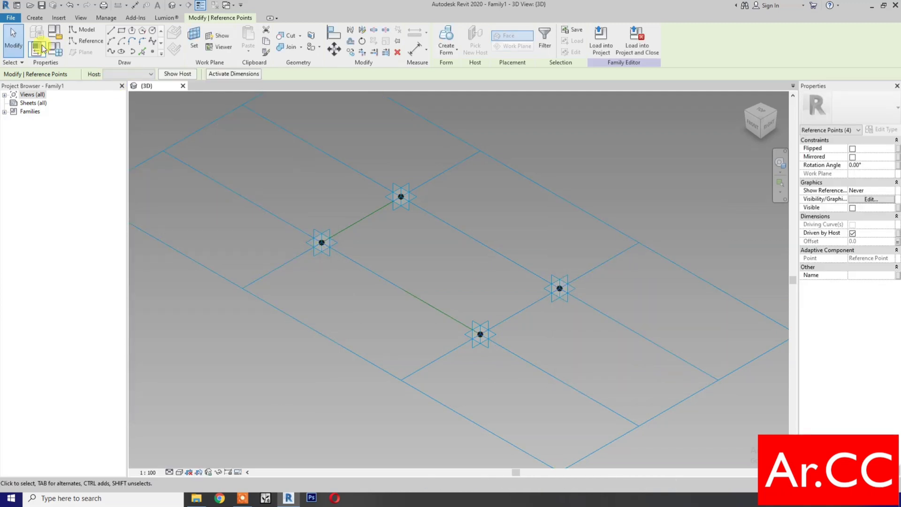
Set Height to 2600 in Family Types.
{"action": "left_click", "coordinate": [60, 56]}
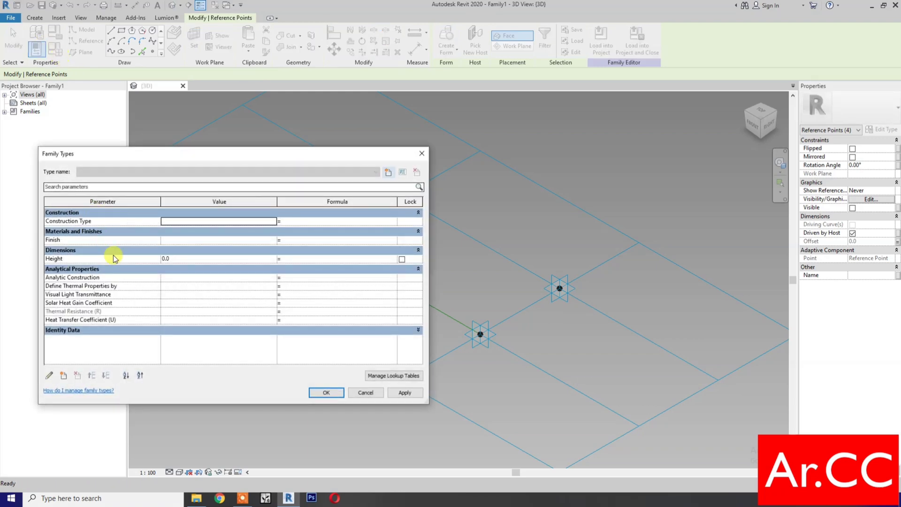
{"action": "left_click", "coordinate": [189, 261]}
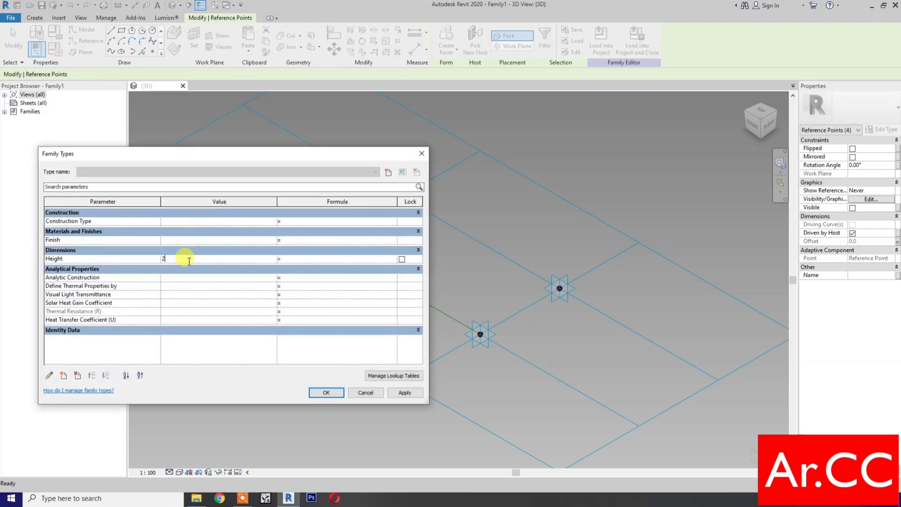
{"action": "type", "text": "2600"}
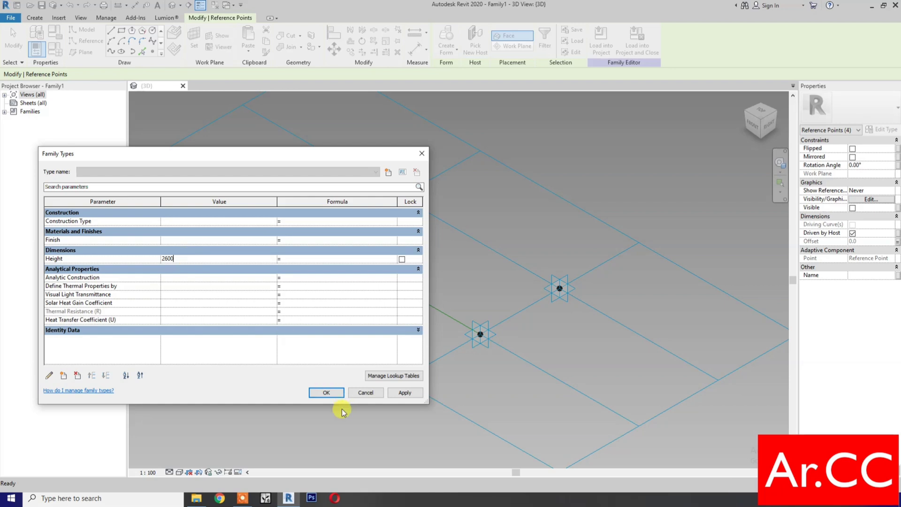
{"action": "left_click", "coordinate": [322, 394]}
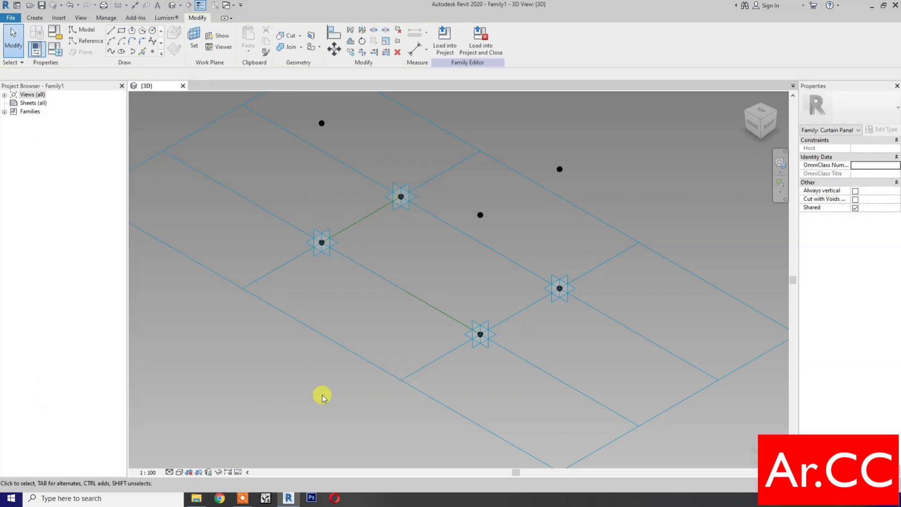
Draw a vertical reference line from the left node up to its raised point.
{"action": "middle_click_drag", "start_coordinate": [342, 337], "coordinate": [329, 402]}
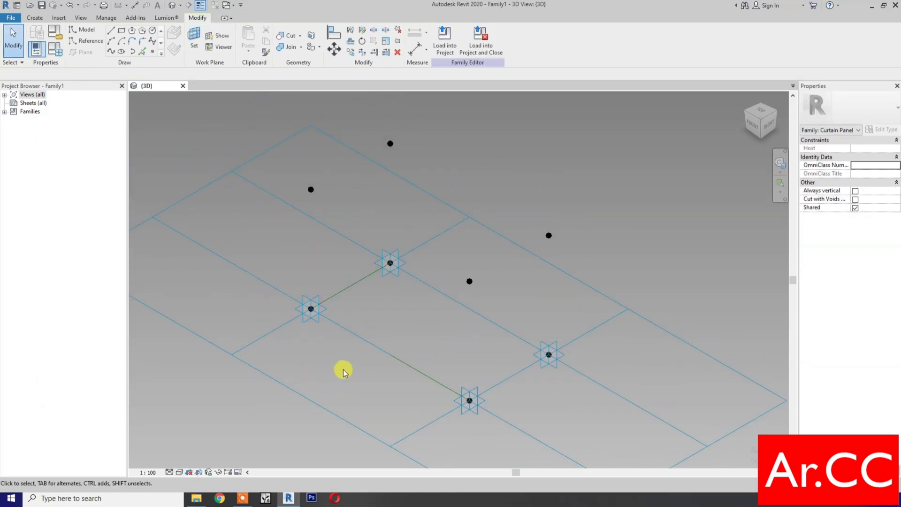
{"action": "middle_click_drag", "start_coordinate": [343, 370], "coordinate": [345, 379]}
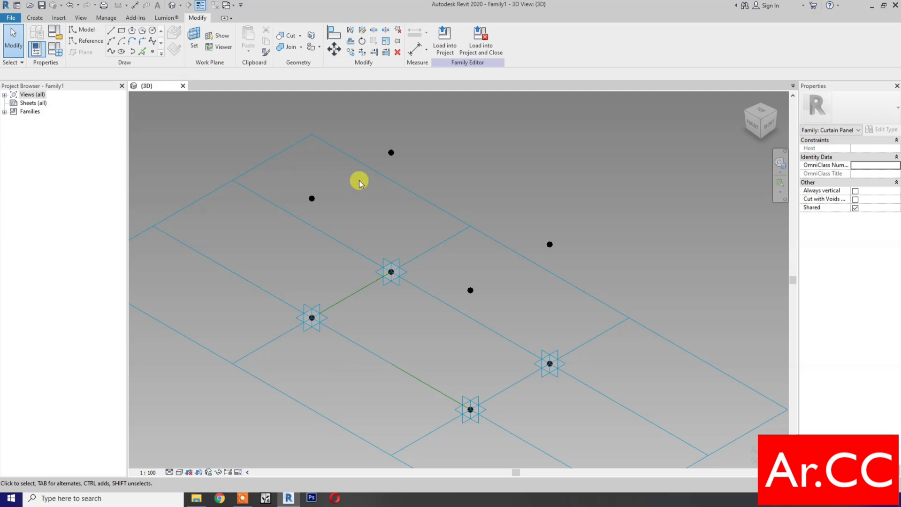
{"action": "left_click_drag", "start_coordinate": [368, 132], "coordinate": [399, 330]}
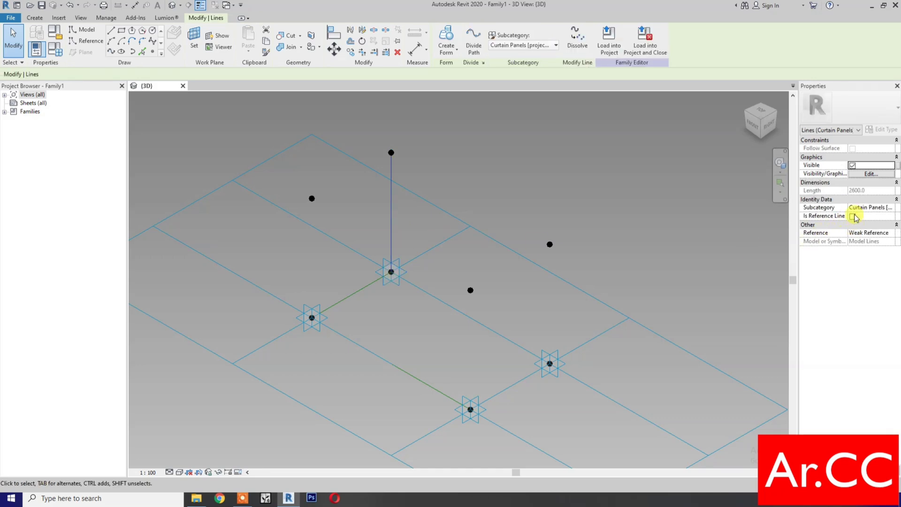
{"action": "left_click", "coordinate": [852, 216]}
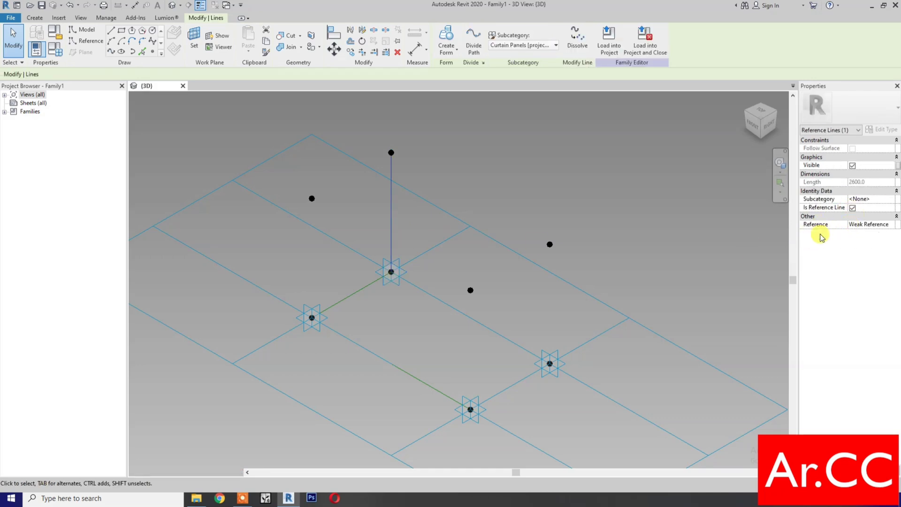
{"action": "left_click", "coordinate": [518, 153]}
Add a second vertical reference line from the right node to the point above it.
{"action": "left_click_drag", "start_coordinate": [517, 152], "coordinate": [599, 415]}
{"action": "left_click", "coordinate": [110, 52]}
{"action": "left_click", "coordinate": [853, 217]}
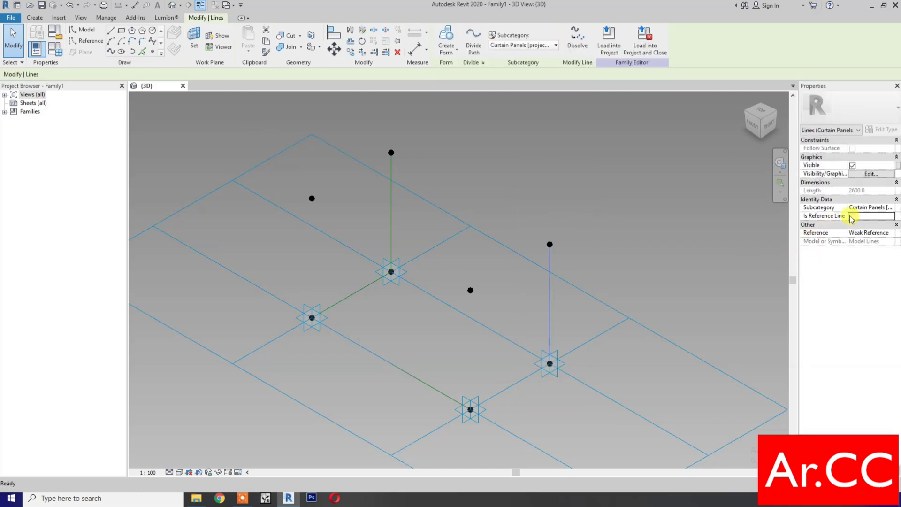
{"action": "left_click", "coordinate": [852, 217]}
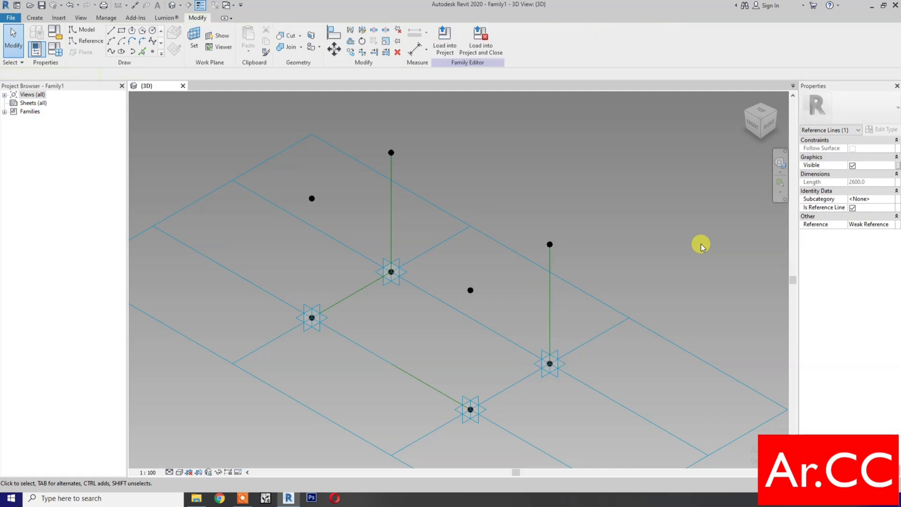
{"action": "left_click", "coordinate": [700, 244]}
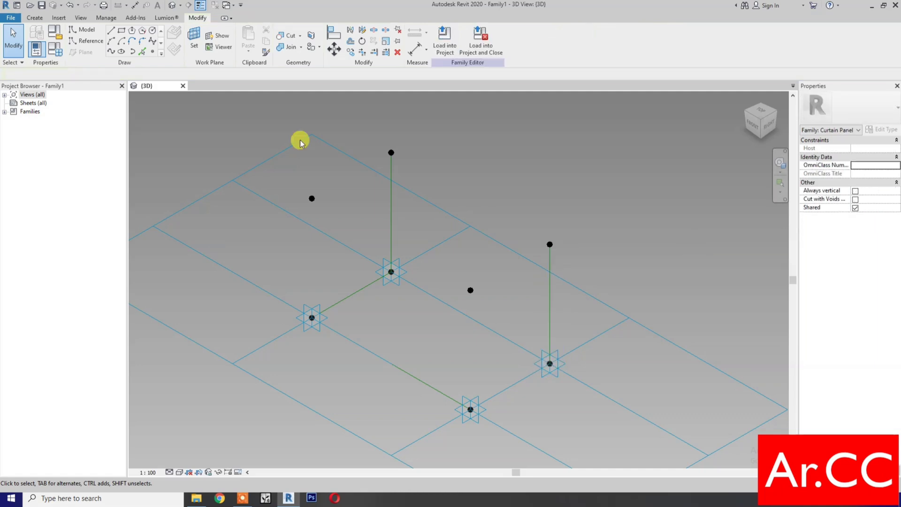
Place hosted points on the left and right vertical reference lines, then select the right one.
{"action": "left_click", "coordinate": [154, 53]}
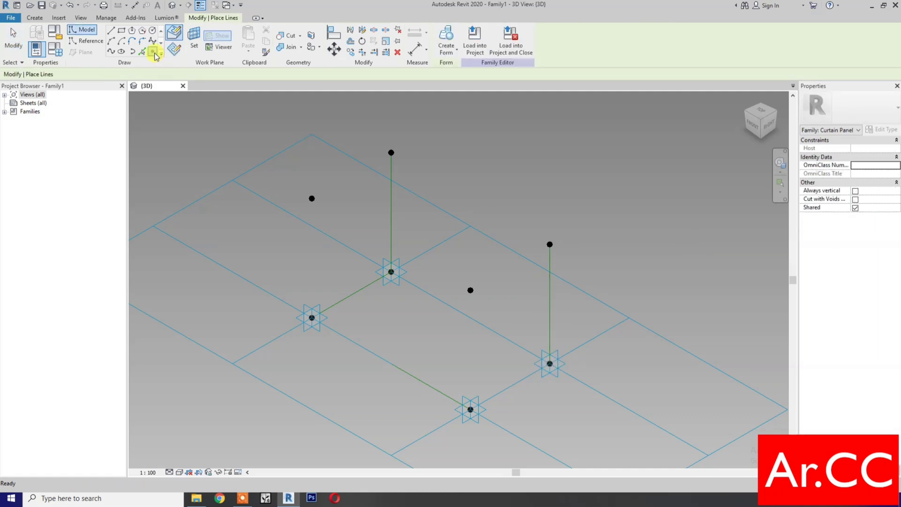
{"action": "left_click", "coordinate": [391, 190]}
{"action": "left_click", "coordinate": [550, 284]}
{"action": "key", "text": "Escape"}
{"action": "left_click", "coordinate": [548, 287]}
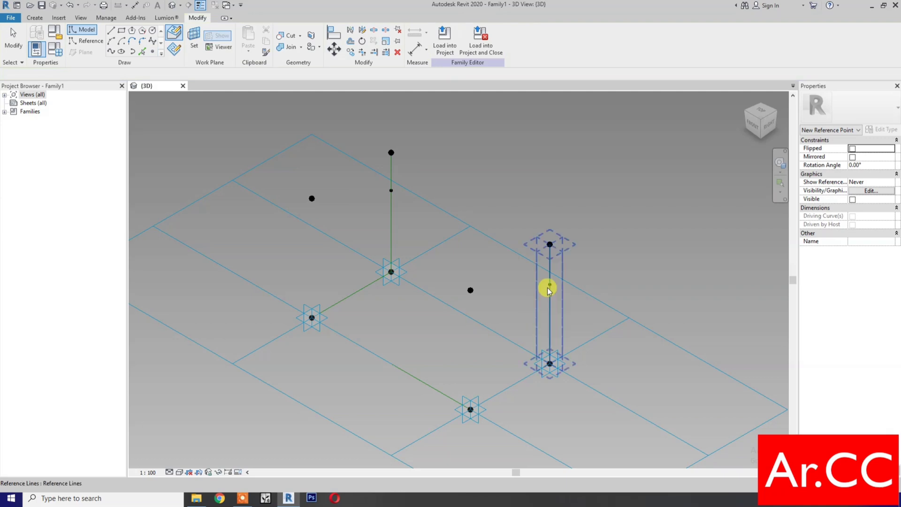
{"action": "key", "text": "Escape"}
{"action": "key", "text": "Escape"}
{"action": "left_click", "coordinate": [548, 285]}
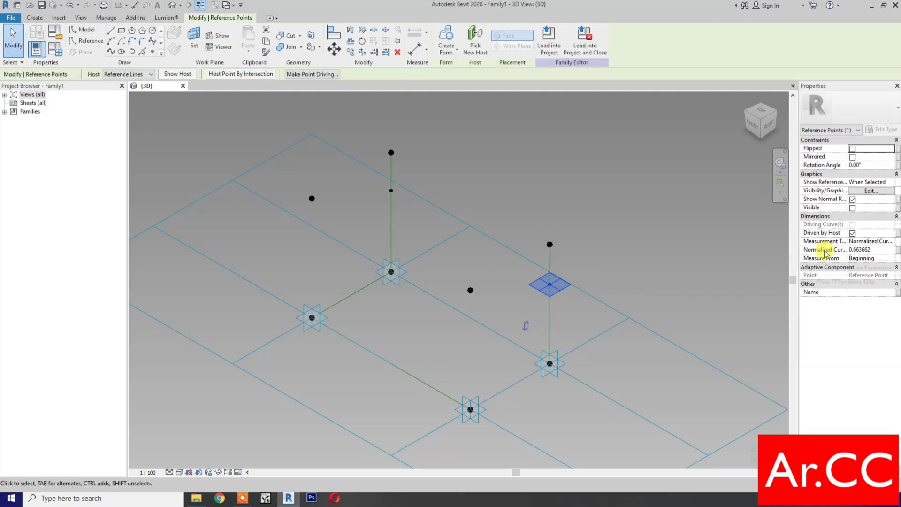
Associate both hosted points' Normalized Curve Parameter with a new NCP Offset parameter.
{"action": "left_click", "coordinate": [898, 254]}
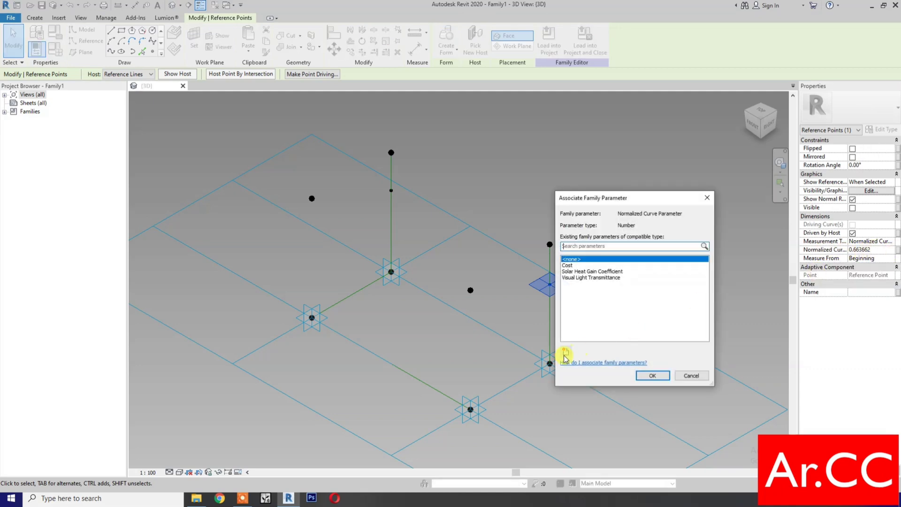
{"action": "left_click", "coordinate": [566, 353]}
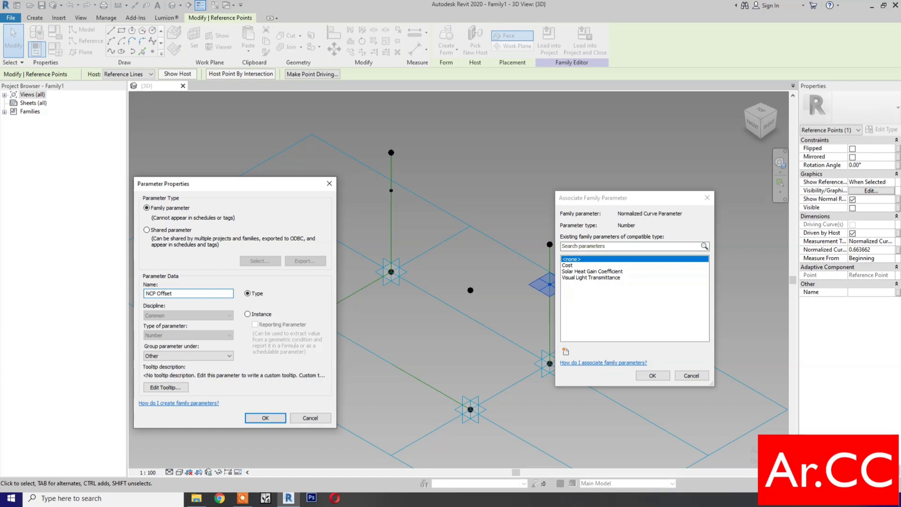
{"action": "left_click", "coordinate": [256, 418]}
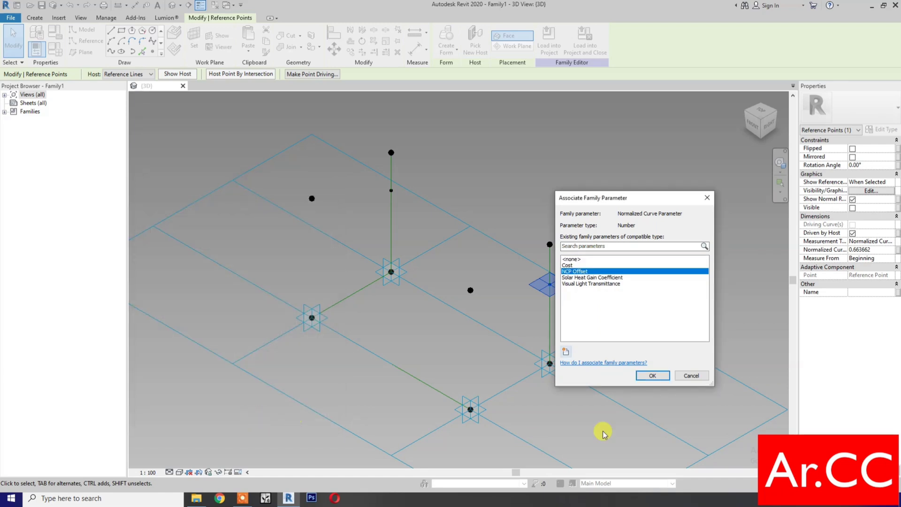
{"action": "key", "text": "Return"}
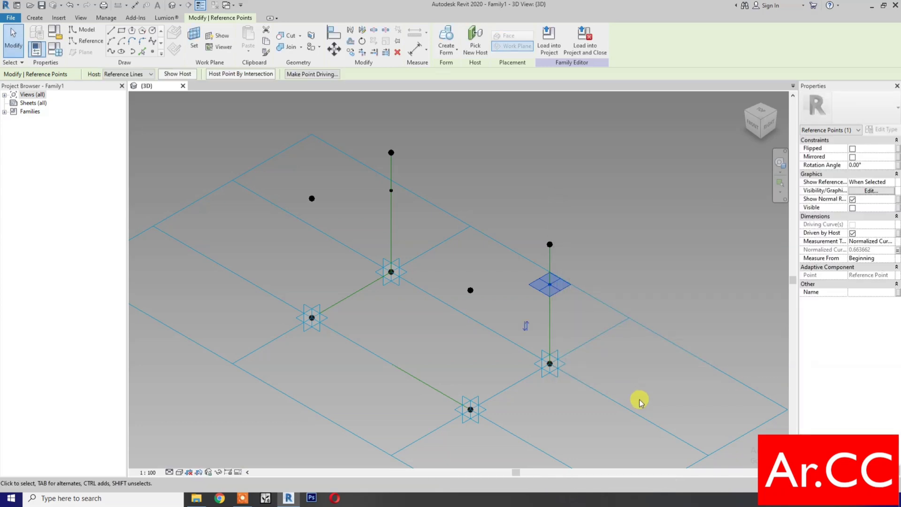
{"action": "left_click", "coordinate": [392, 191]}
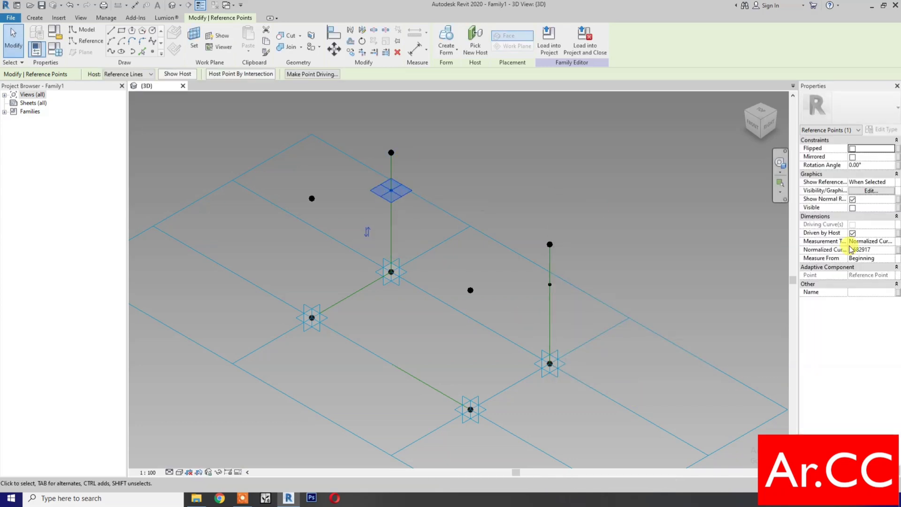
{"action": "left_click", "coordinate": [898, 251]}
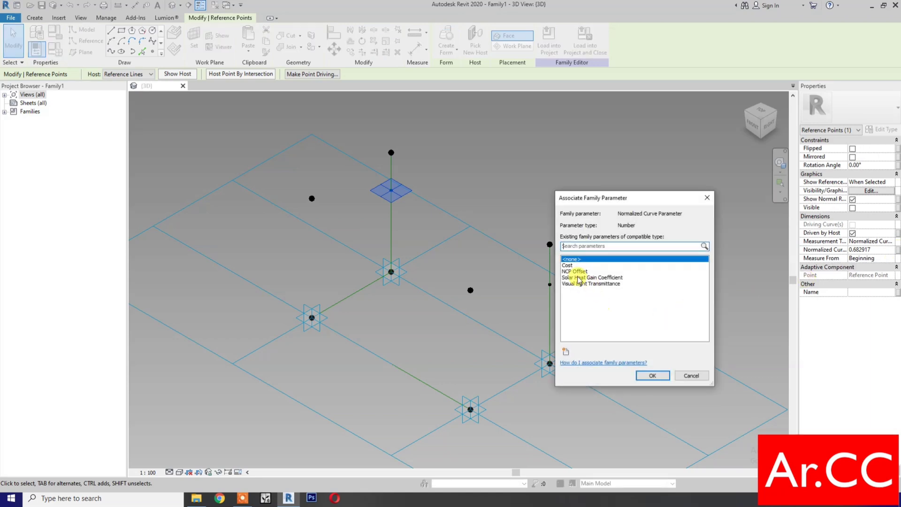
{"action": "left_click", "coordinate": [579, 273]}
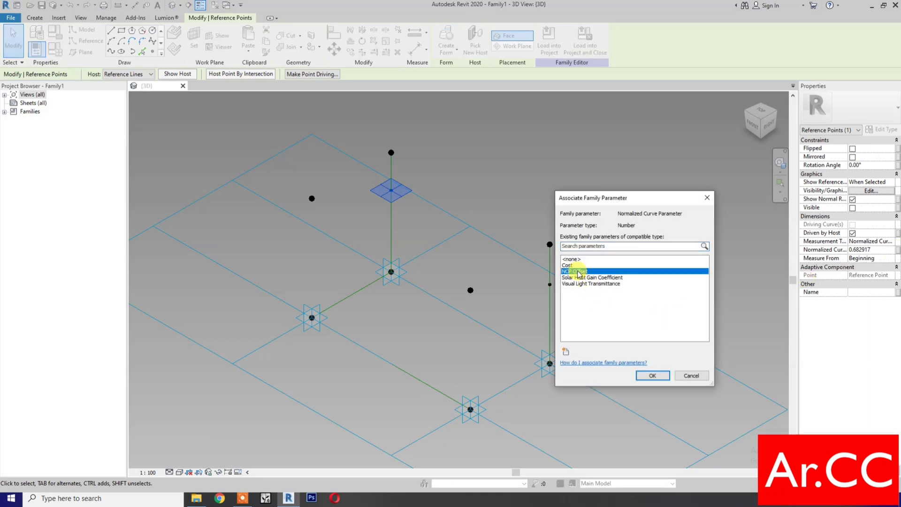
{"action": "left_click", "coordinate": [651, 376]}
{"action": "left_click", "coordinate": [597, 417]}
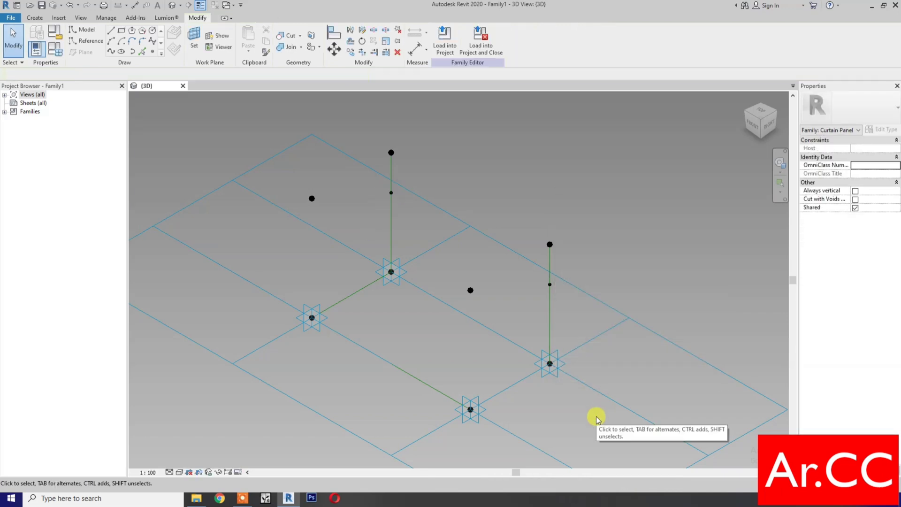
Change the NCP Offset value in Family Types so the points move up.
{"action": "left_click", "coordinate": [54, 55]}
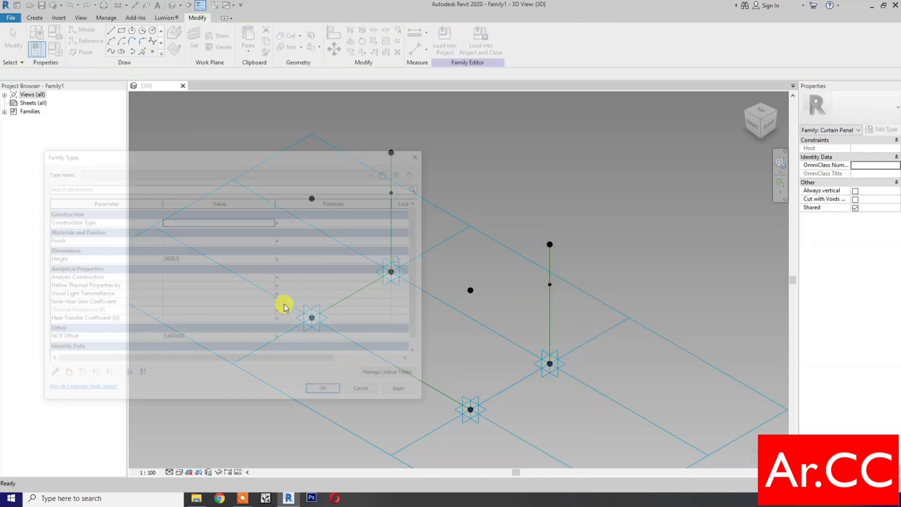
{"action": "scroll", "coordinate": [203, 313], "scroll_direction": "down", "scroll_amount": 1}
{"action": "left_click", "coordinate": [200, 329]}
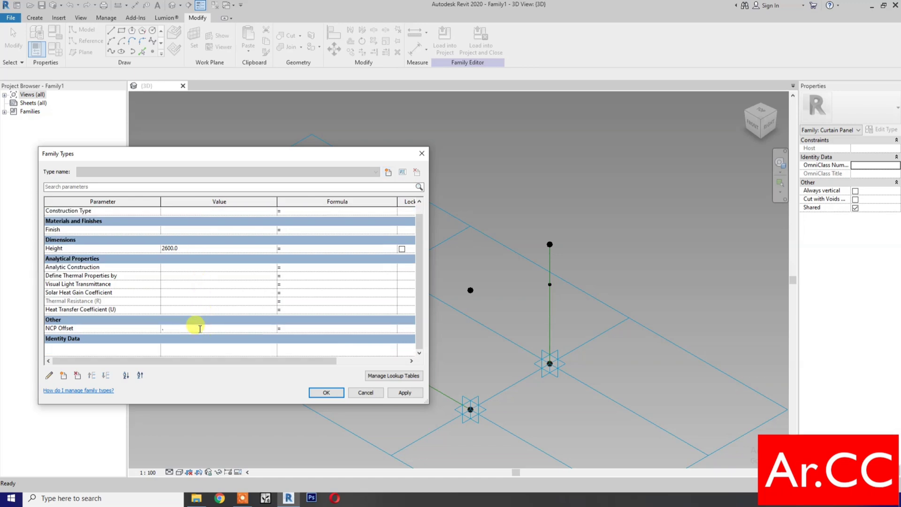
{"action": "left_click", "coordinate": [324, 393]}
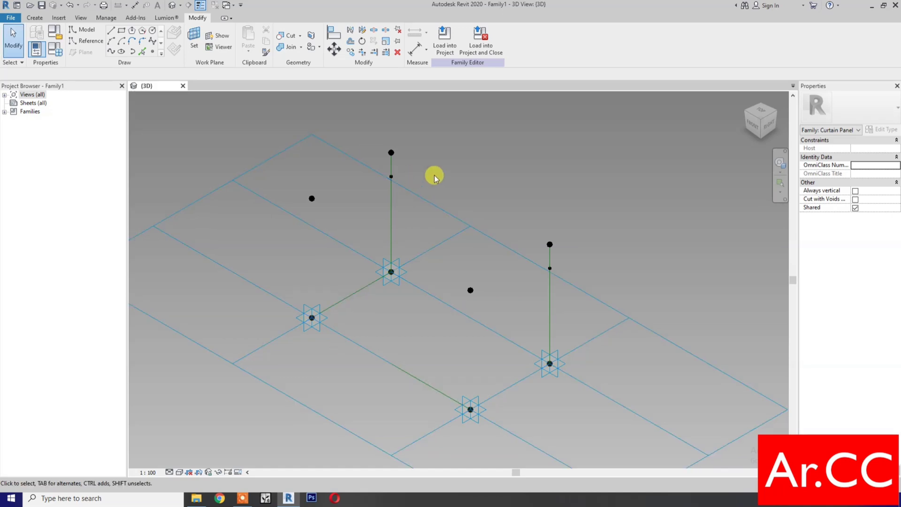
Draw reference lines joining each hosted point to the loose point beside it.
{"action": "left_click_drag", "start_coordinate": [287, 168], "coordinate": [424, 232]}
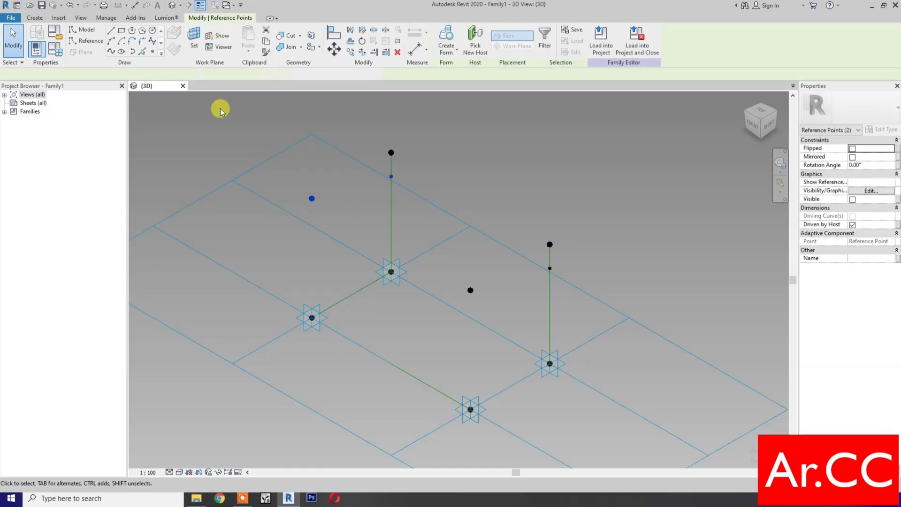
{"action": "left_click", "coordinate": [113, 54]}
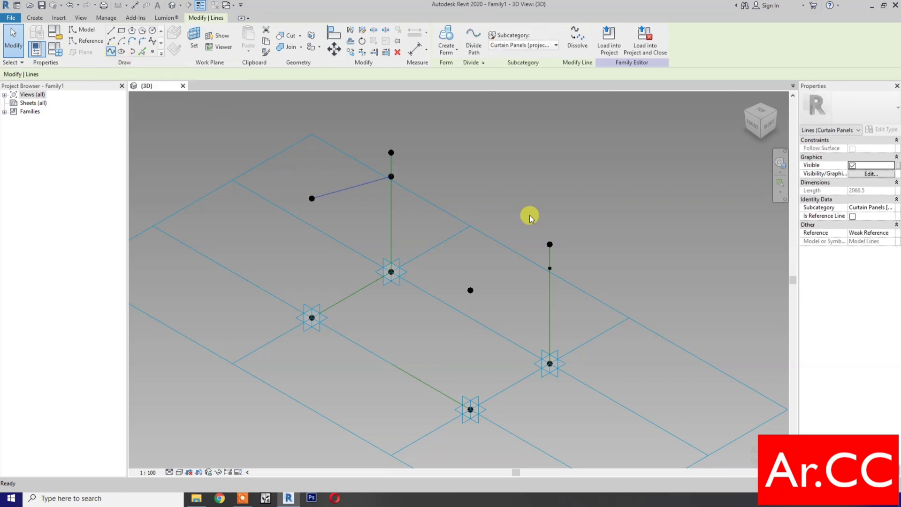
{"action": "left_click", "coordinate": [853, 216]}
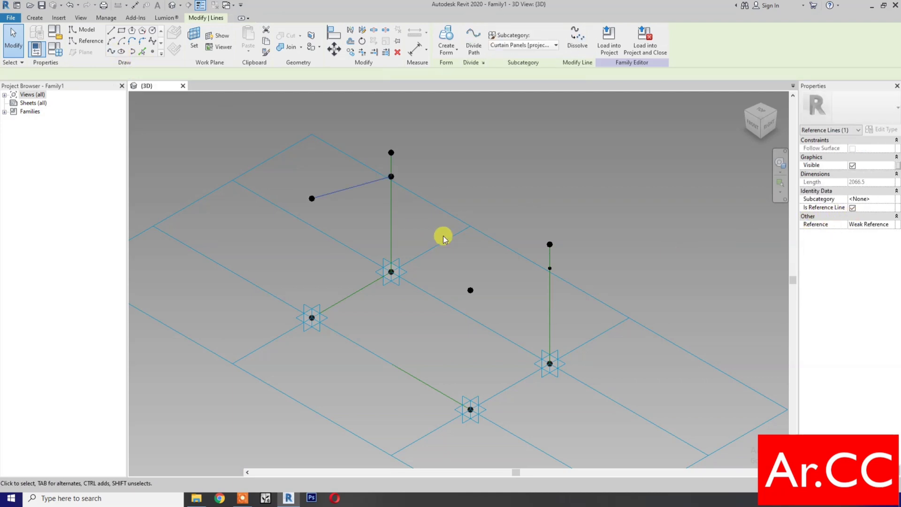
{"action": "left_click", "coordinate": [454, 260]}
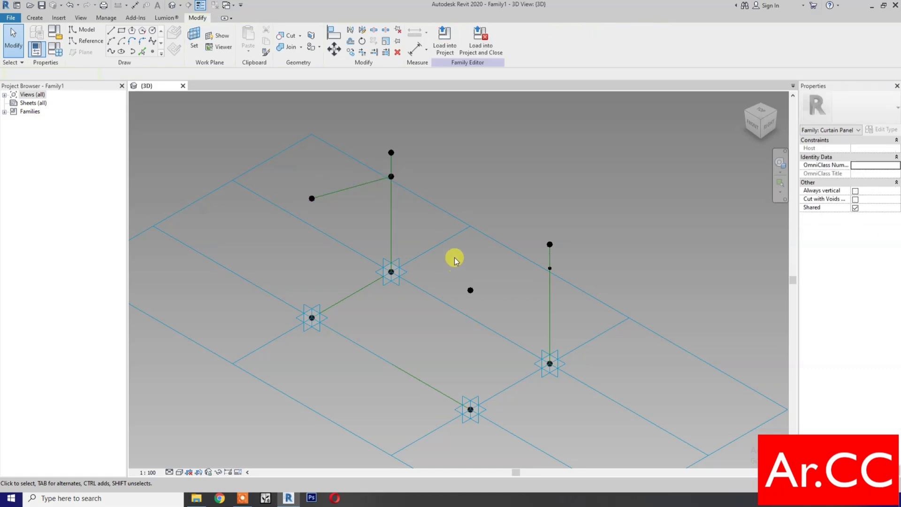
{"action": "left_click_drag", "start_coordinate": [456, 258], "coordinate": [557, 319]}
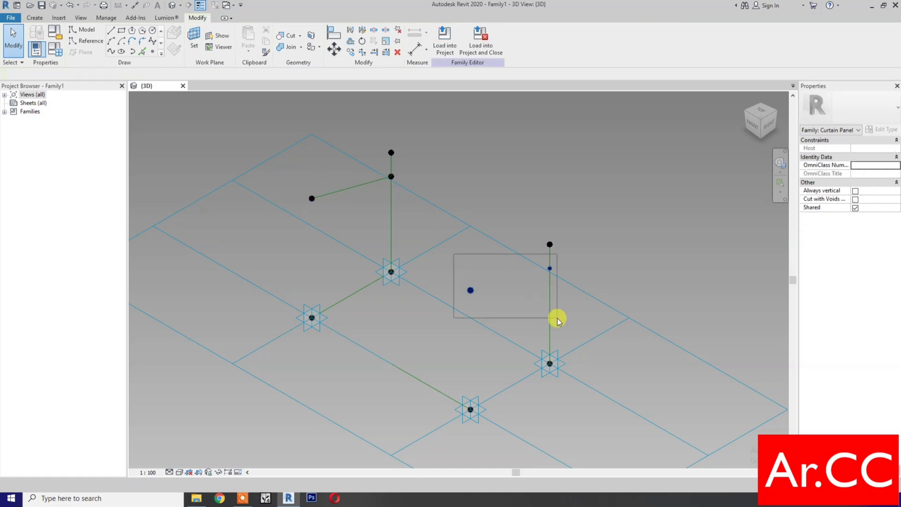
{"action": "left_click", "coordinate": [114, 53]}
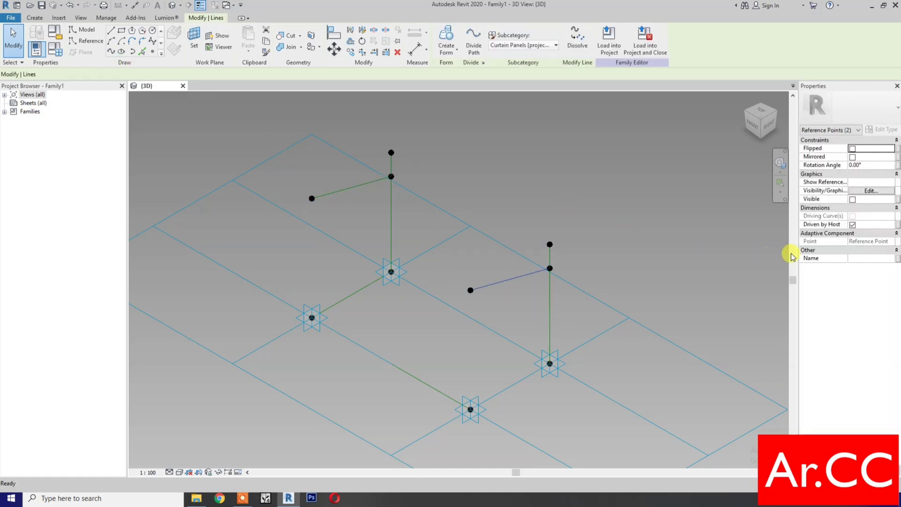
{"action": "left_click", "coordinate": [852, 216]}
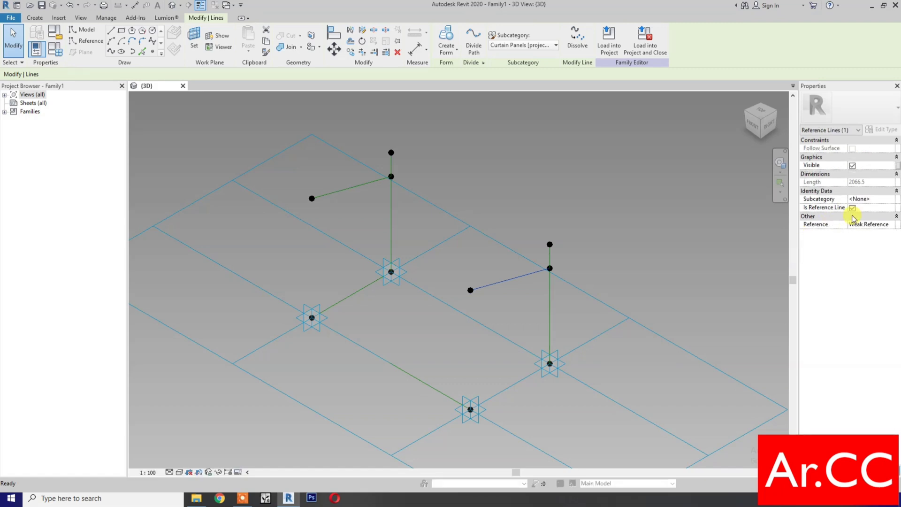
{"action": "left_click", "coordinate": [488, 199]}
Draw a line joining the free end points of the two arms.
{"action": "left_click", "coordinate": [312, 199]}
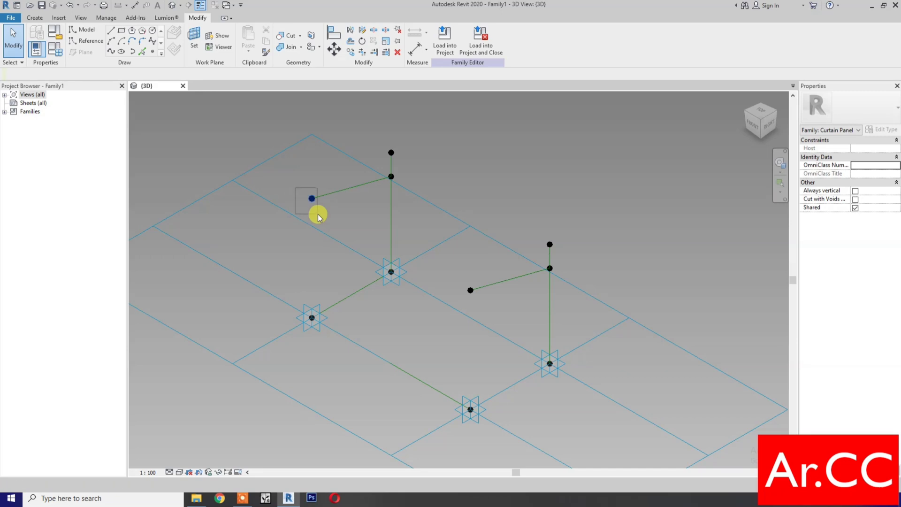
{"action": "left_click_drag", "start_coordinate": [449, 268], "coordinate": [475, 305], "text": "ctrl"}
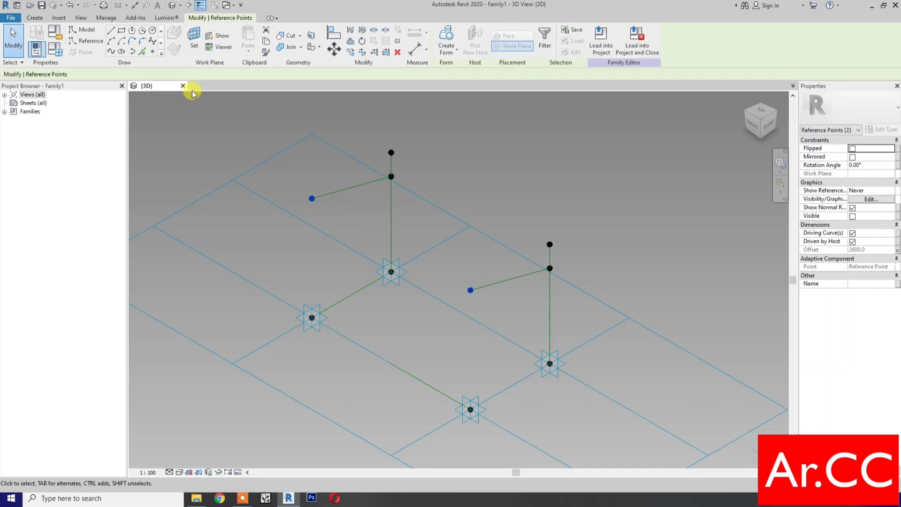
{"action": "left_click", "coordinate": [112, 53]}
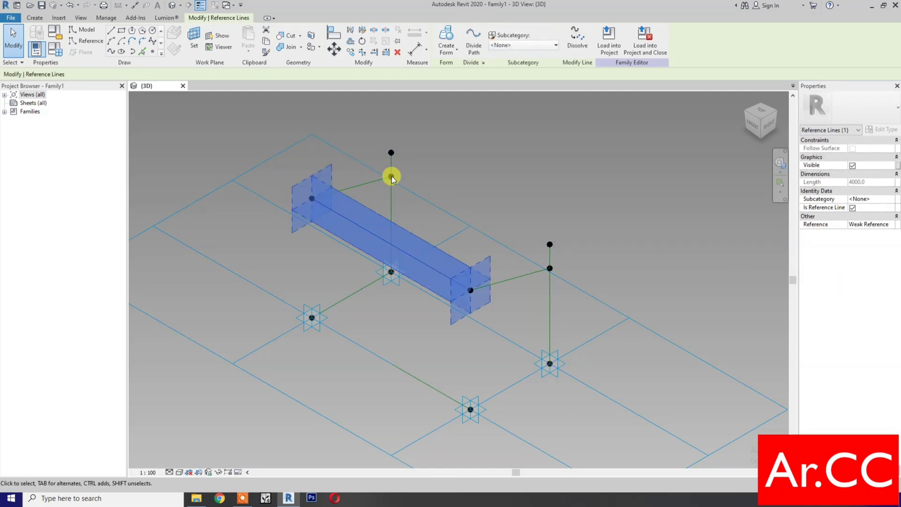
{"action": "key", "text": "Escape"}
Connect the two upper points with a reference line and select the four-line loop.
{"action": "left_click", "coordinate": [540, 262]}
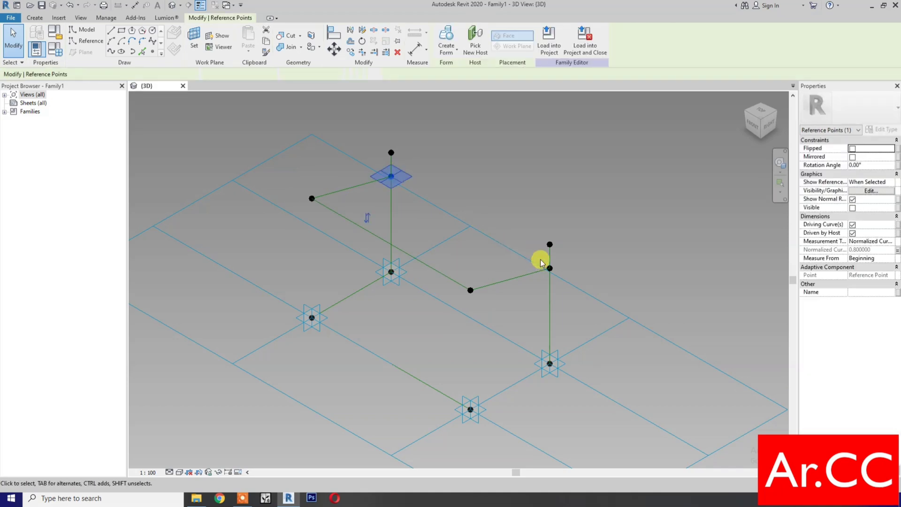
{"action": "left_click", "coordinate": [476, 235], "text": "ctrl"}
{"action": "left_click", "coordinate": [115, 52]}
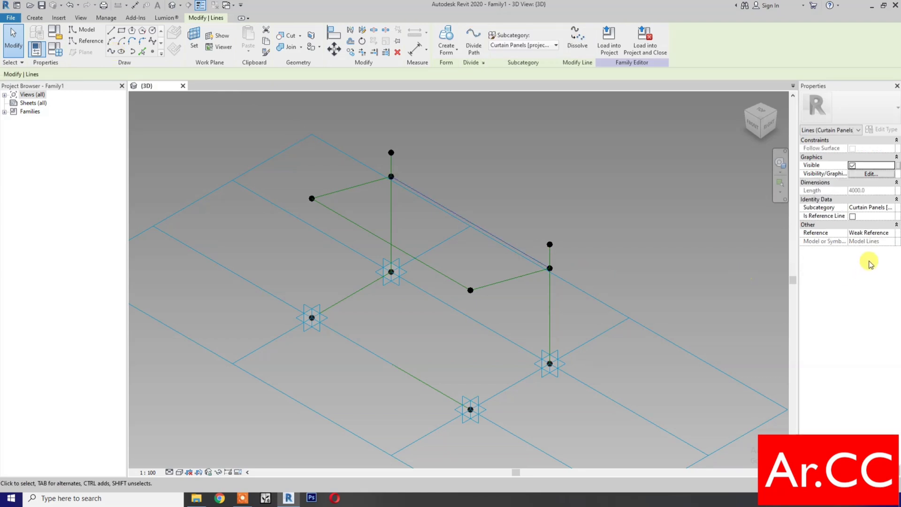
{"action": "left_click", "coordinate": [853, 216]}
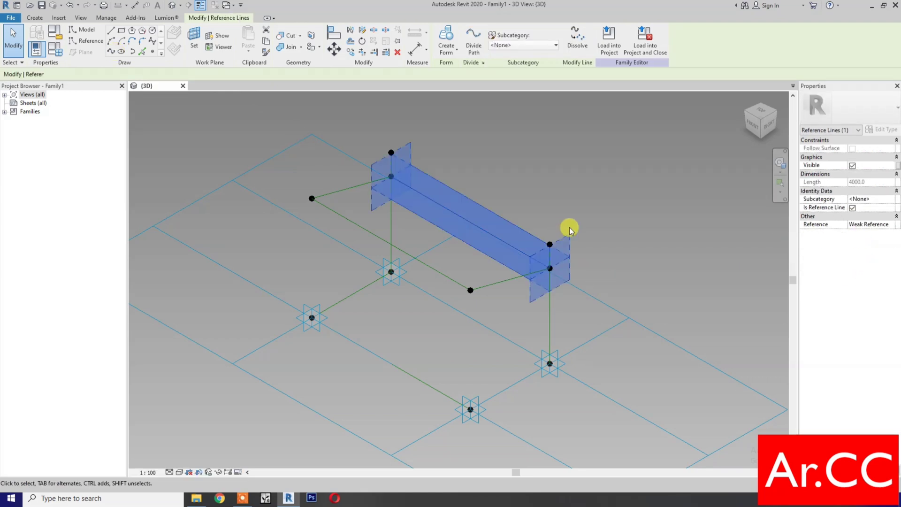
{"action": "left_click", "coordinate": [556, 202]}
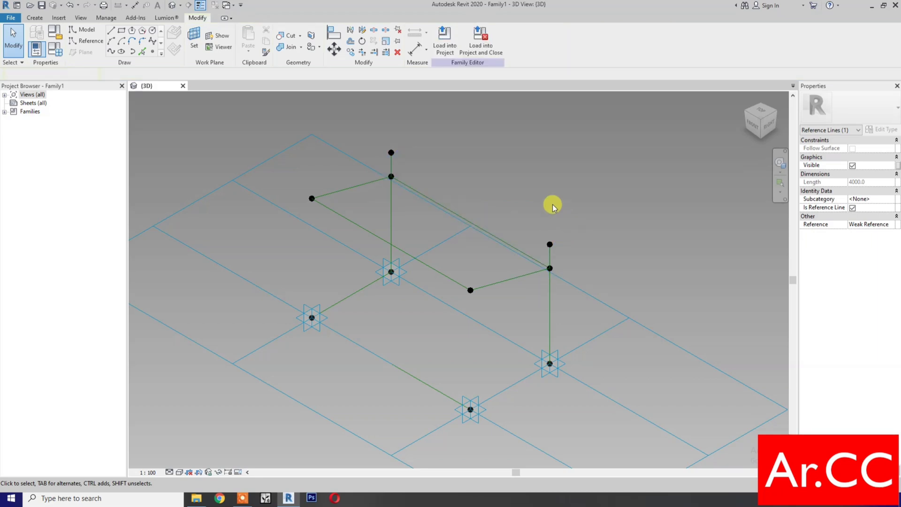
{"action": "left_click", "coordinate": [469, 221]}
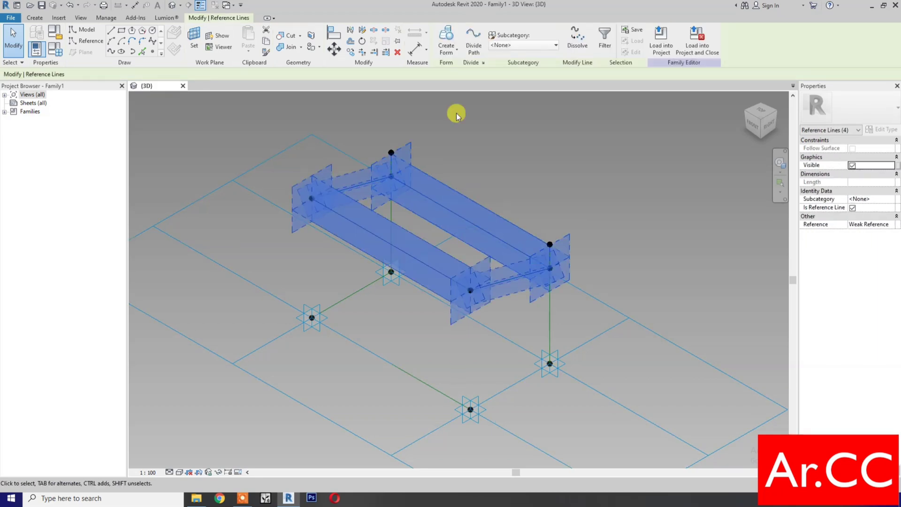
Make a flat surface form from the loop and divide it into a U 3 by V 5 grid.
{"action": "left_click", "coordinate": [449, 40]}
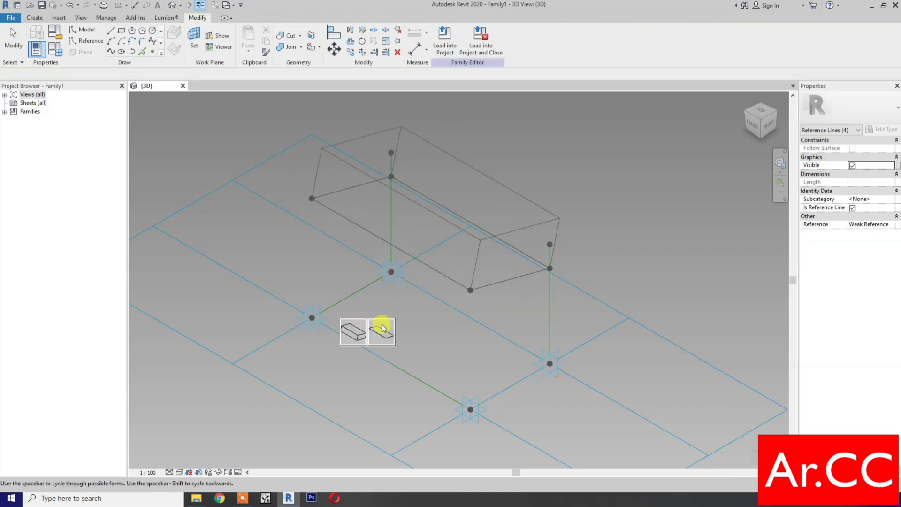
{"action": "left_click", "coordinate": [378, 337]}
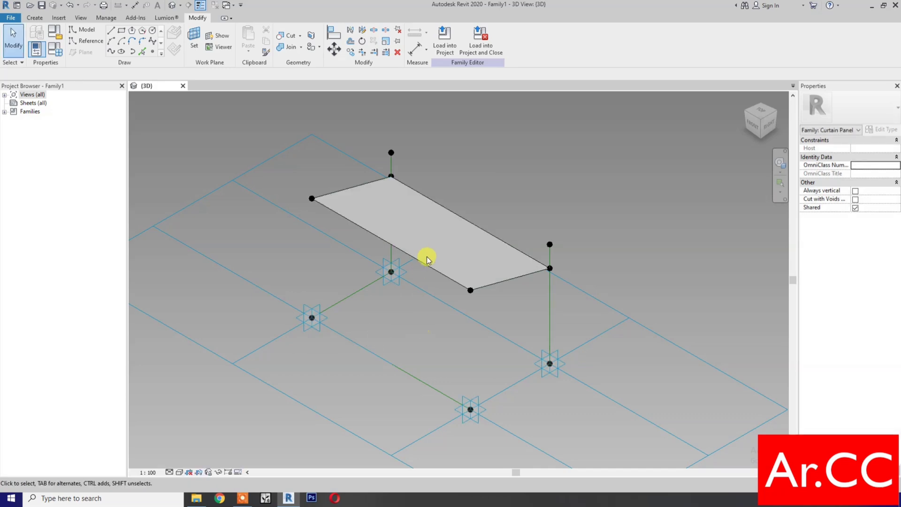
{"action": "key", "text": "Tab"}
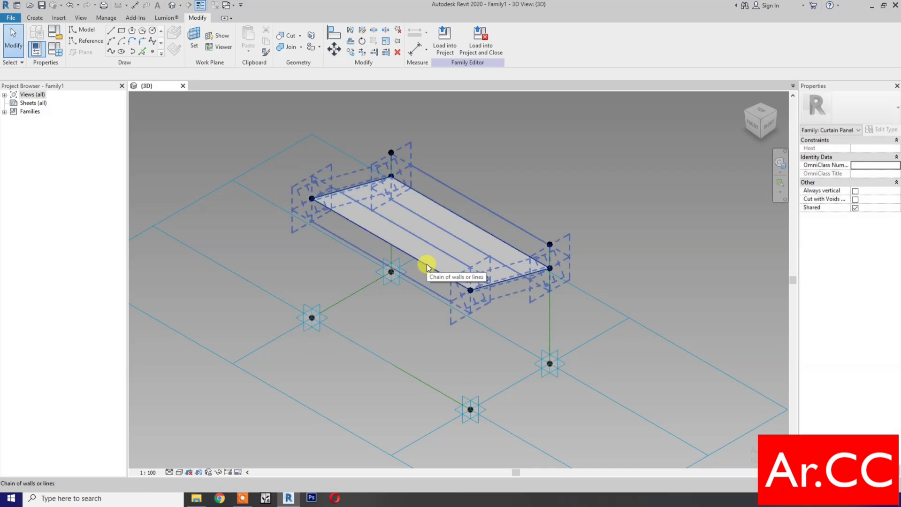
{"action": "key", "text": "Tab"}
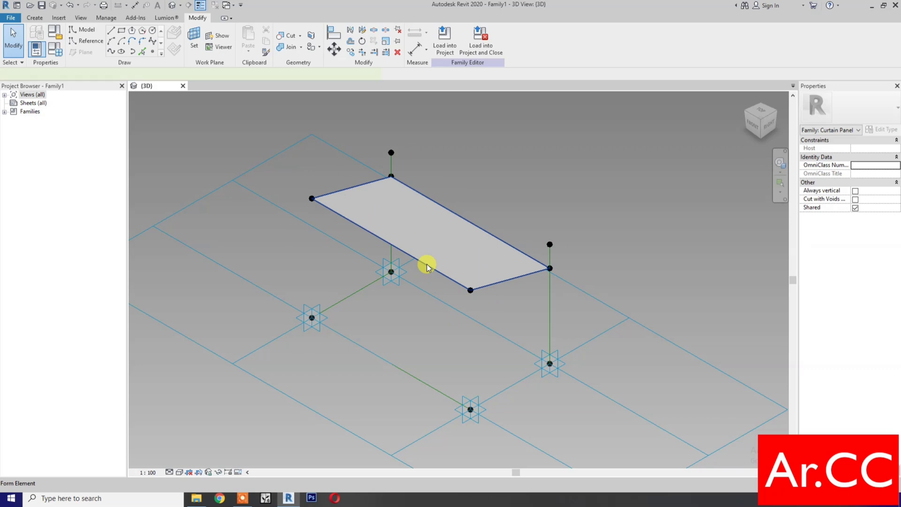
{"action": "left_click", "coordinate": [427, 266]}
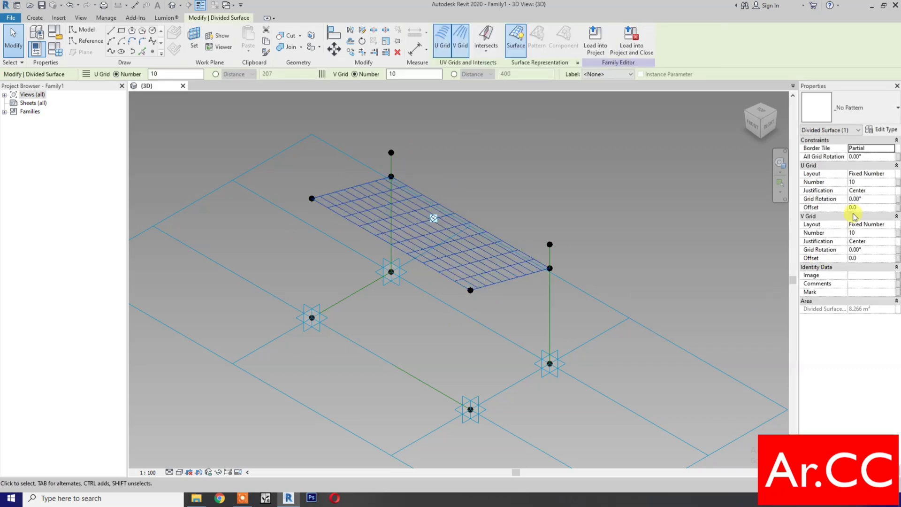
{"action": "left_click", "coordinate": [865, 182]}
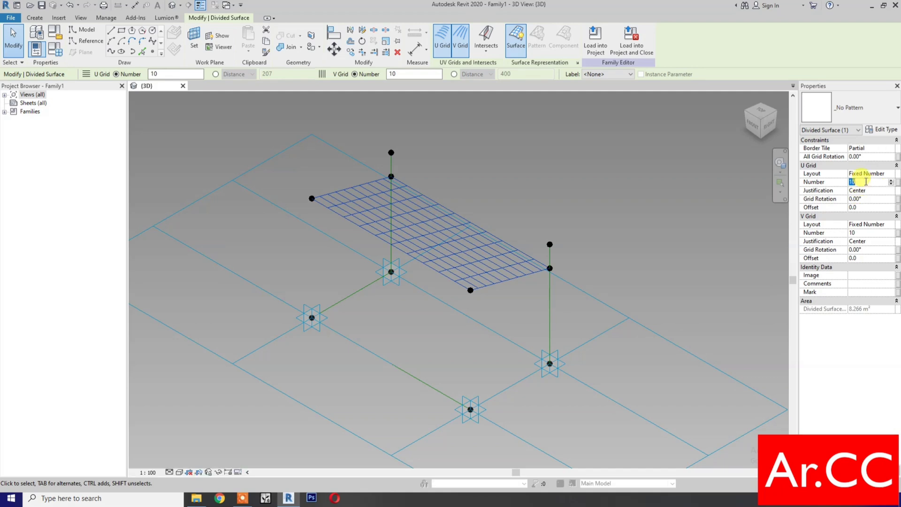
{"action": "left_click", "coordinate": [861, 232]}
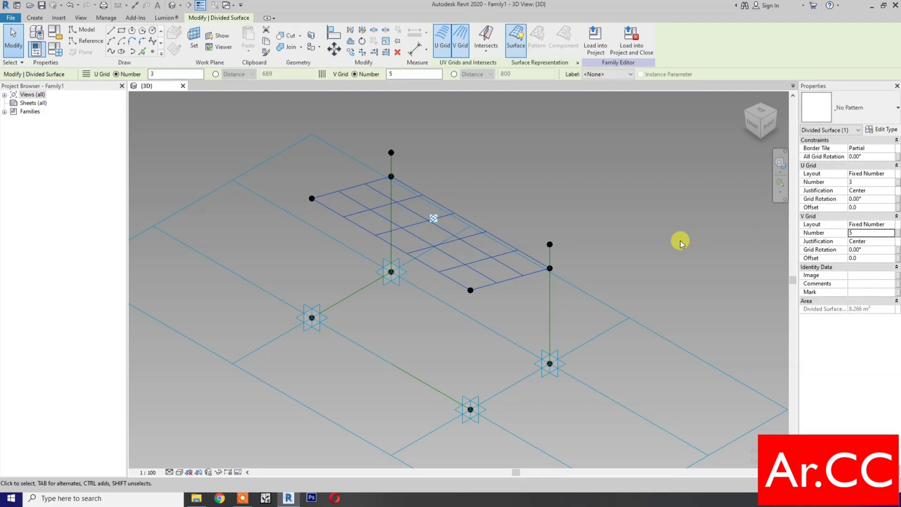
Associate the U grid Number with a new family parameter named U Grid.
{"action": "left_click", "coordinate": [898, 182]}
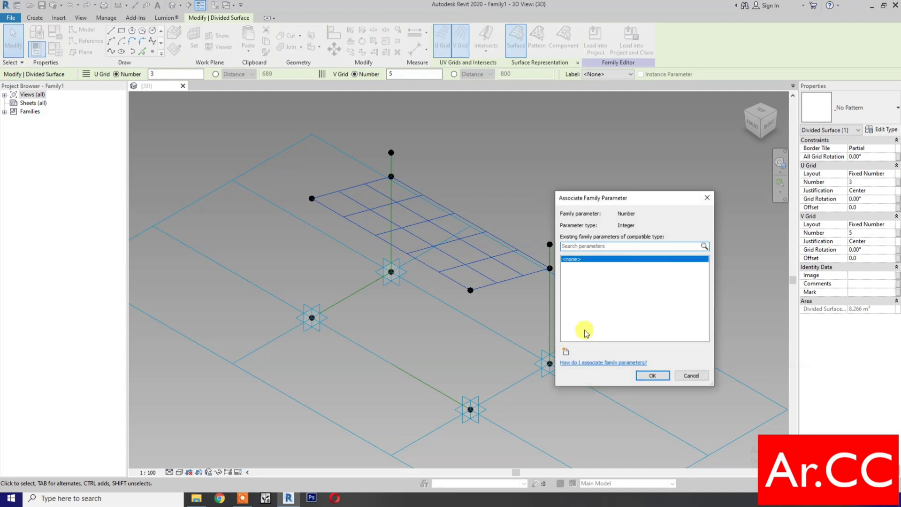
{"action": "left_click", "coordinate": [565, 352]}
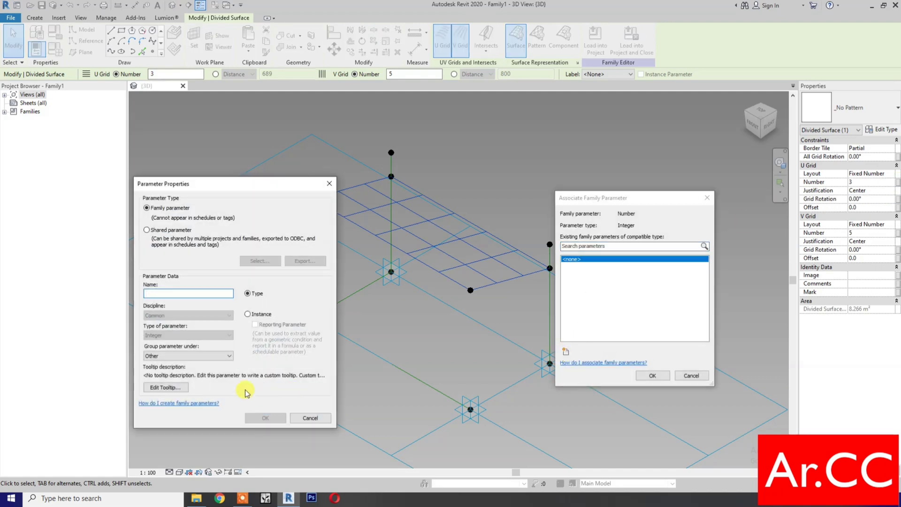
{"action": "type", "text": "U Grid"}
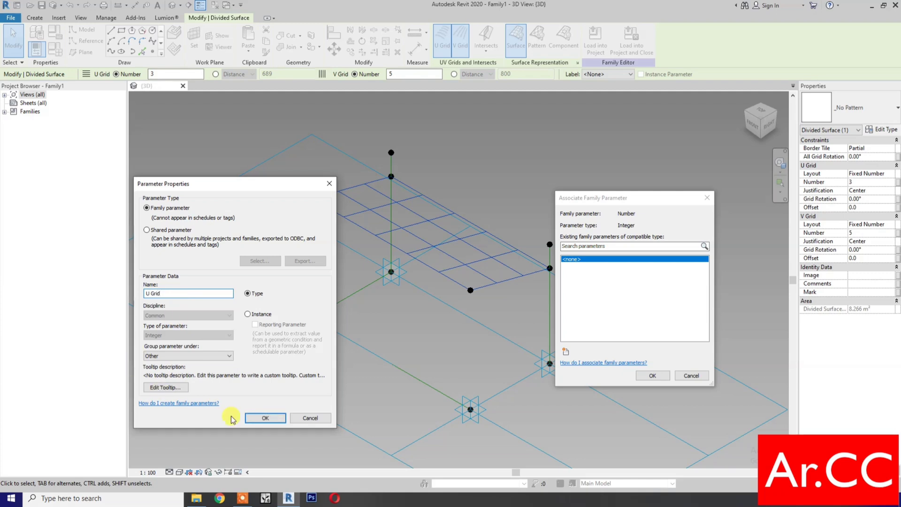
{"action": "left_click", "coordinate": [263, 417]}
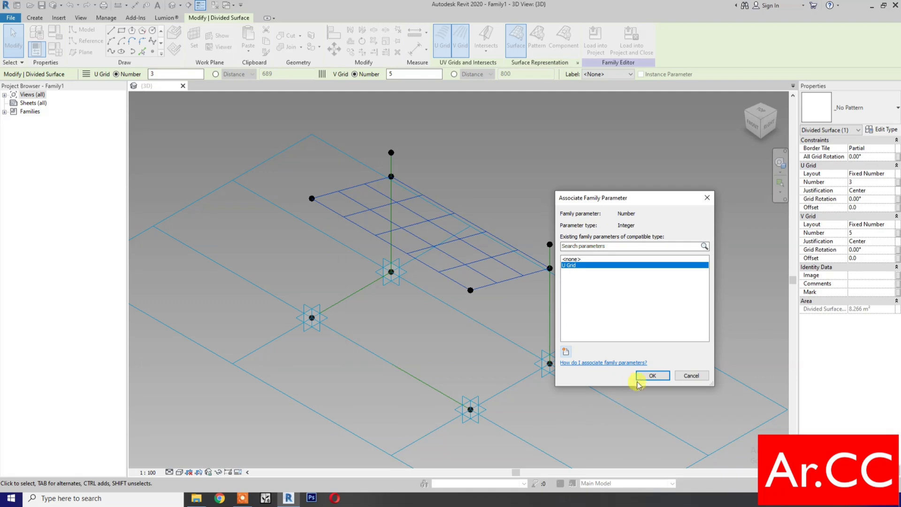
{"action": "left_click", "coordinate": [651, 376]}
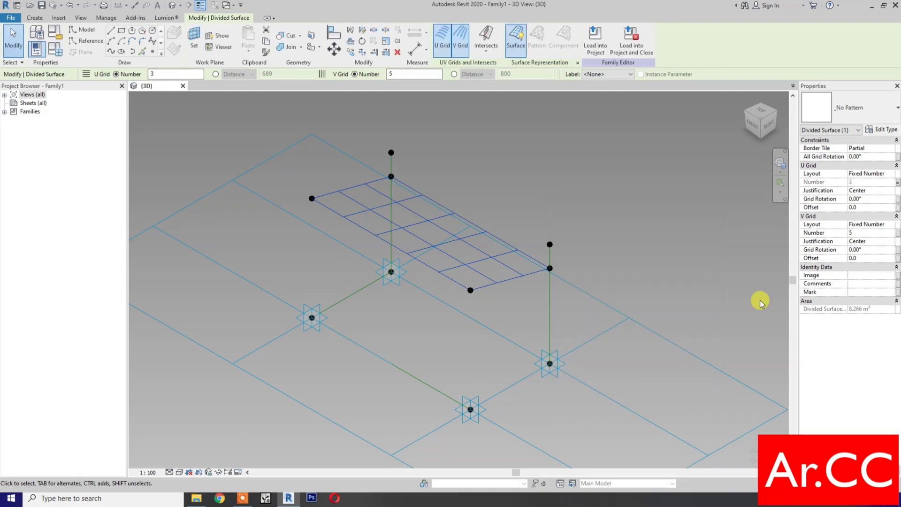
Associate the V grid Number with a new V Grid parameter and clear the selection.
{"action": "left_click", "coordinate": [897, 233]}
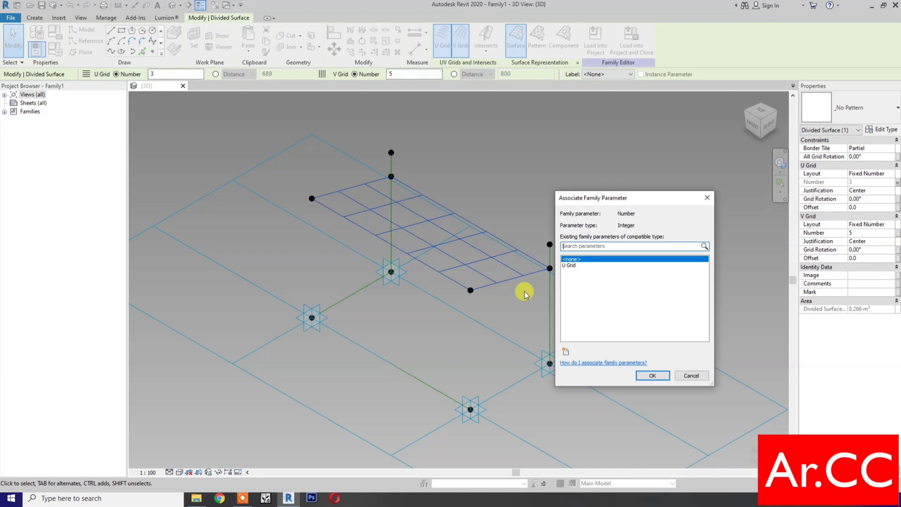
{"action": "left_click", "coordinate": [565, 353]}
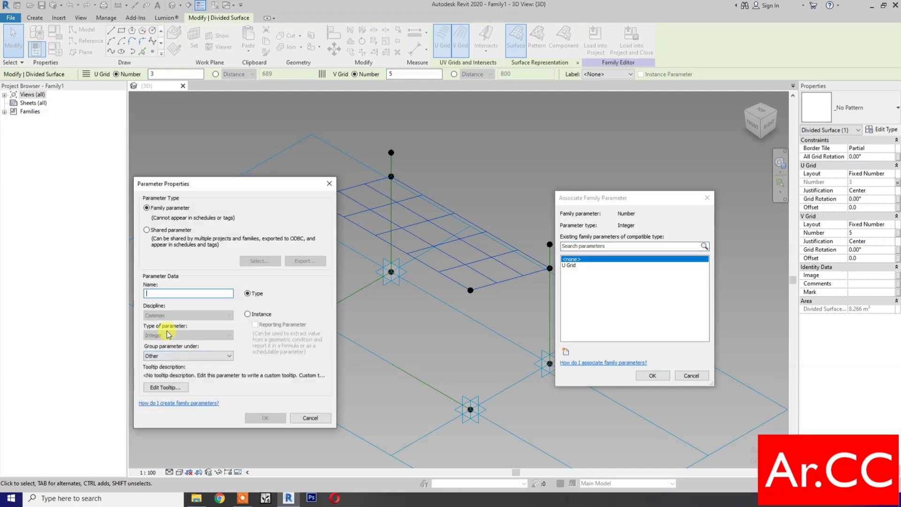
{"action": "type", "text": "V Grid"}
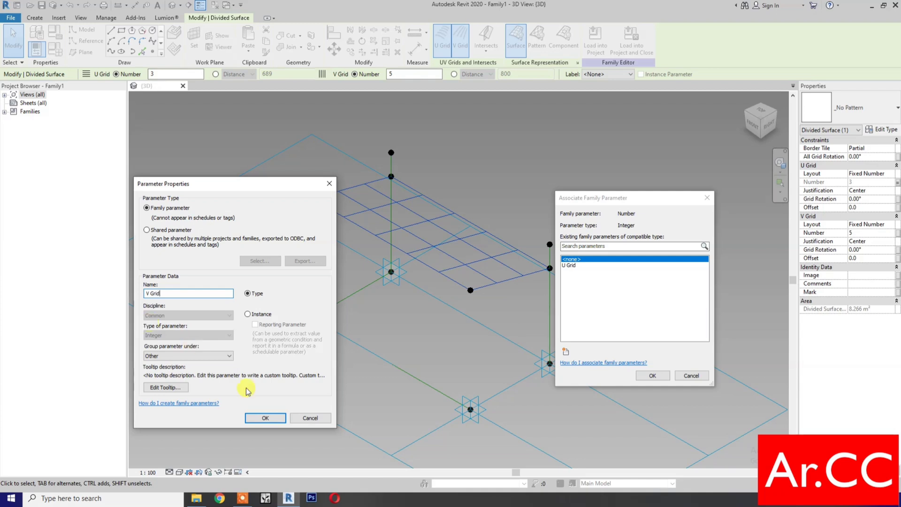
{"action": "left_click", "coordinate": [265, 416]}
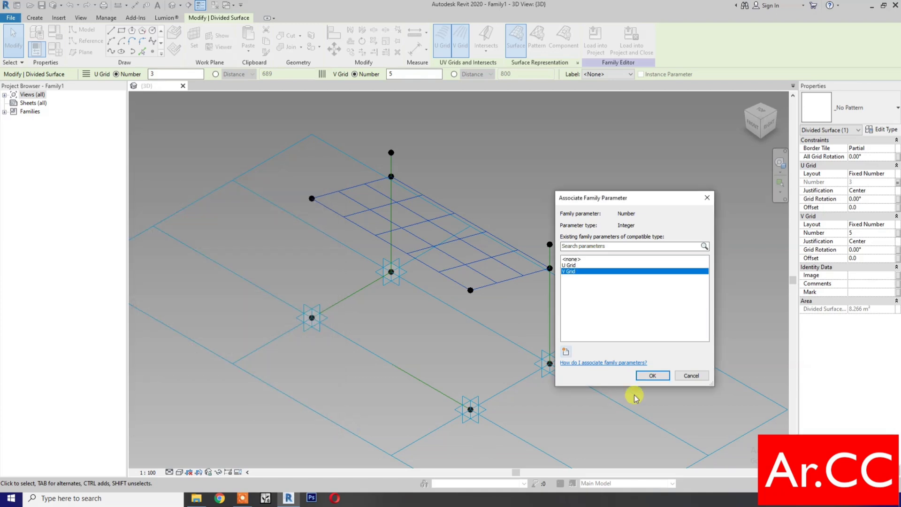
{"action": "left_click", "coordinate": [653, 376]}
{"action": "key", "text": "Escape"}
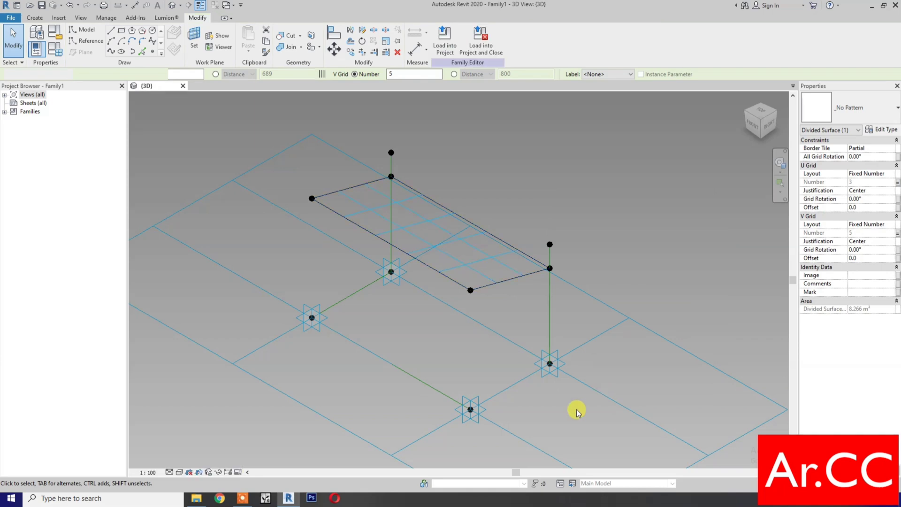
Open Family Types with FT and set Height to 2500.
{"action": "middle_click_drag", "start_coordinate": [601, 430], "coordinate": [679, 426]}
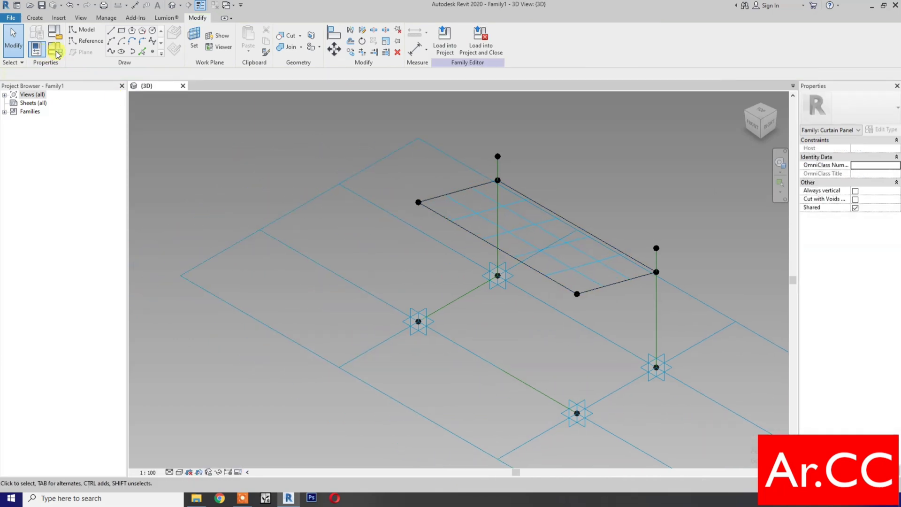
{"action": "key", "text": "f"}
{"action": "key", "text": "t"}
{"action": "left_click_drag", "start_coordinate": [232, 155], "coordinate": [210, 151]}
{"action": "left_click", "coordinate": [170, 252]}
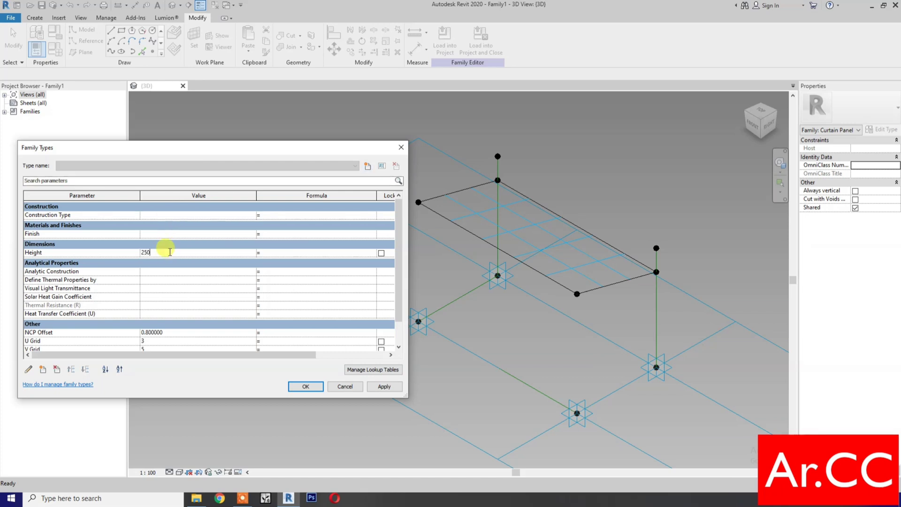
{"action": "type", "text": "2500"}
{"action": "left_click", "coordinate": [384, 386]}
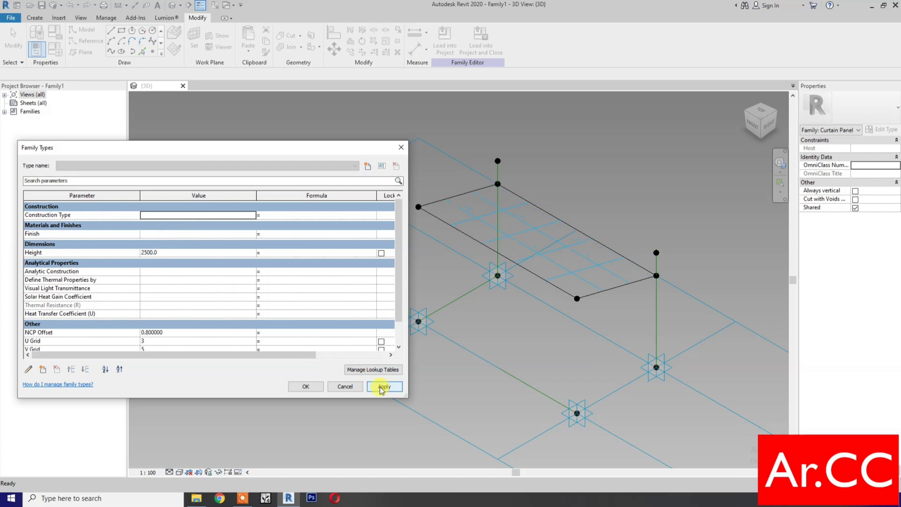
Set NCP Offset to 0.7 and V Grid to 4.
{"action": "scroll", "coordinate": [178, 327], "scroll_direction": "down", "scroll_amount": 1}
{"action": "left_click", "coordinate": [184, 314]}
{"action": "type", "text": ".7"}
{"action": "left_click", "coordinate": [376, 388]}
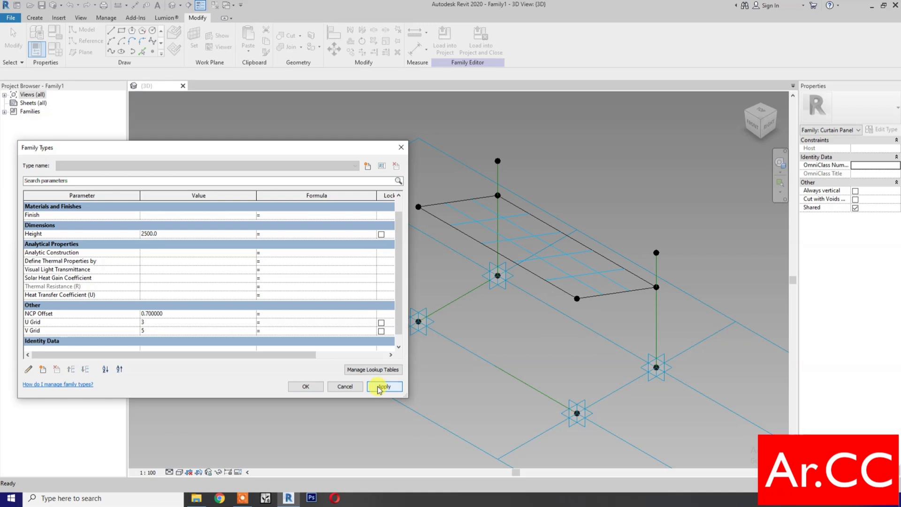
{"action": "left_click", "coordinate": [171, 333]}
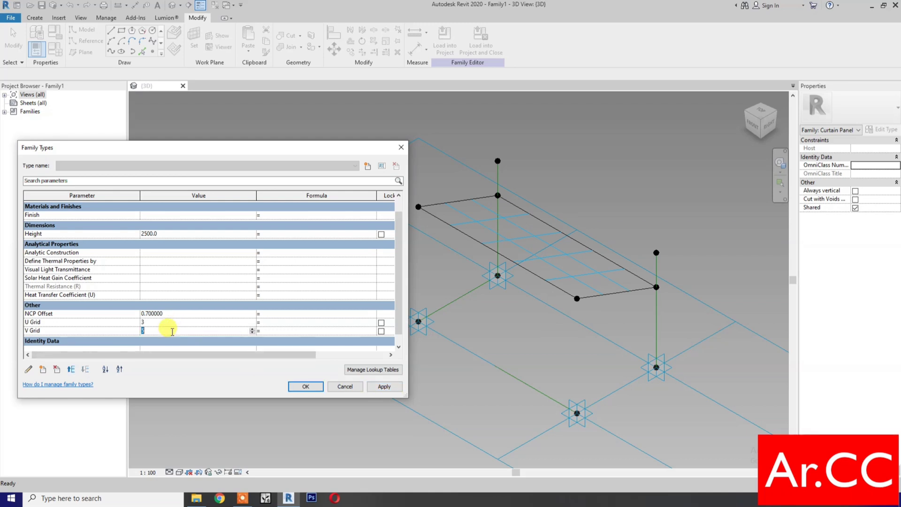
{"action": "type", "text": "4"}
{"action": "left_click", "coordinate": [387, 388]}
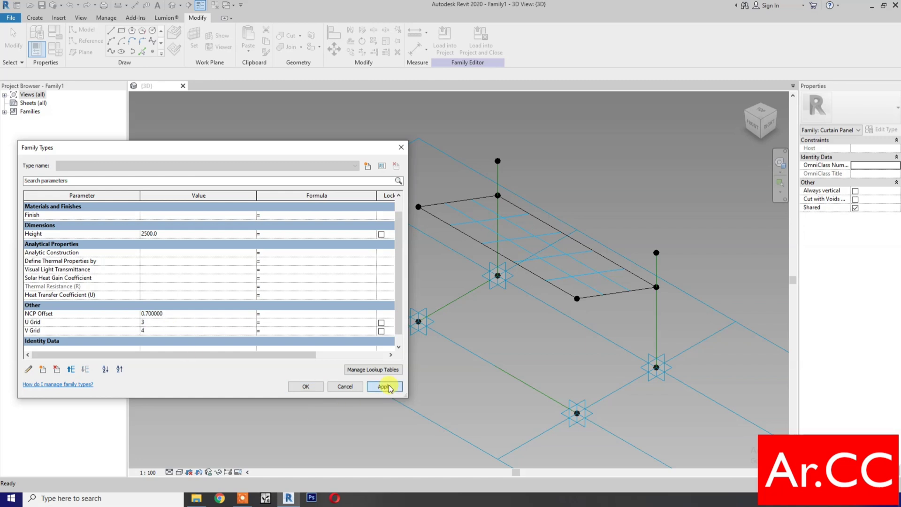
Settle U Grid at 3 and V Grid at 5, then confirm the family type settings.
{"action": "left_click", "coordinate": [190, 322]}
{"action": "type", "text": "2"}
{"action": "left_click", "coordinate": [388, 389]}
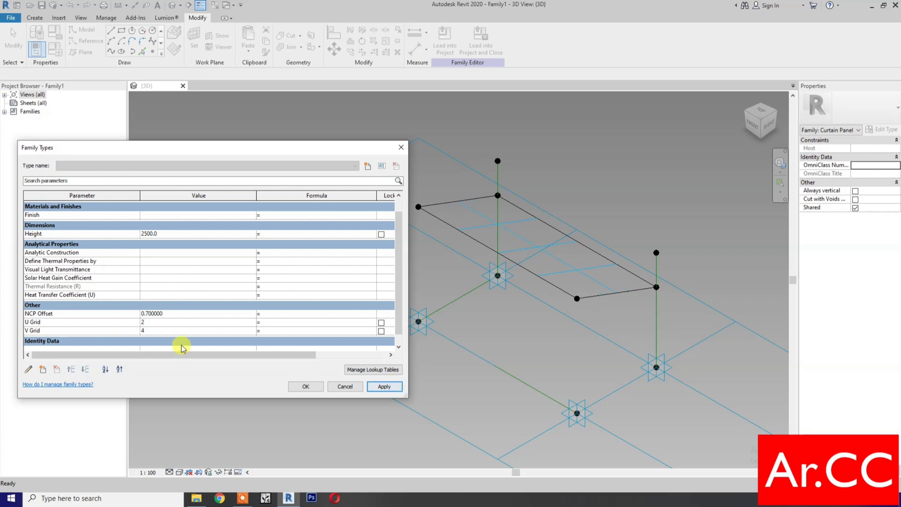
{"action": "left_click", "coordinate": [184, 323]}
{"action": "type", "text": "3"}
{"action": "left_click", "coordinate": [183, 331]}
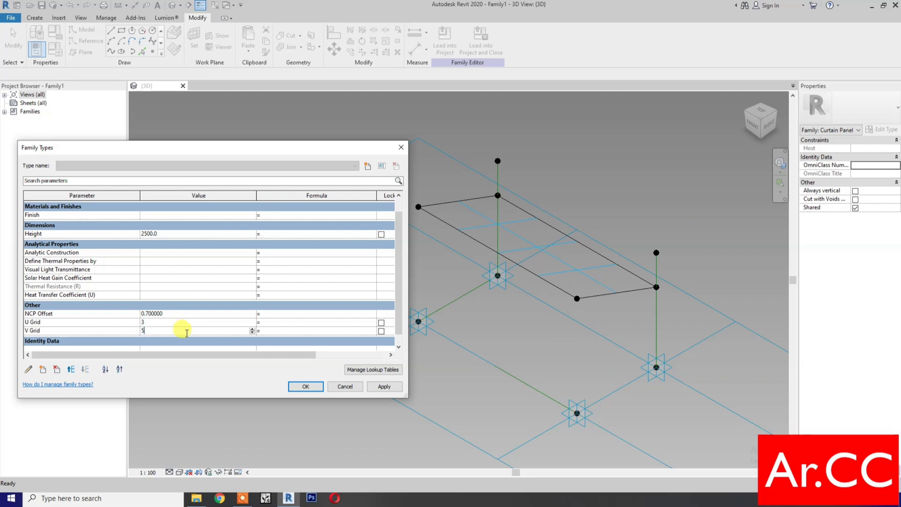
{"action": "left_click", "coordinate": [193, 314]}
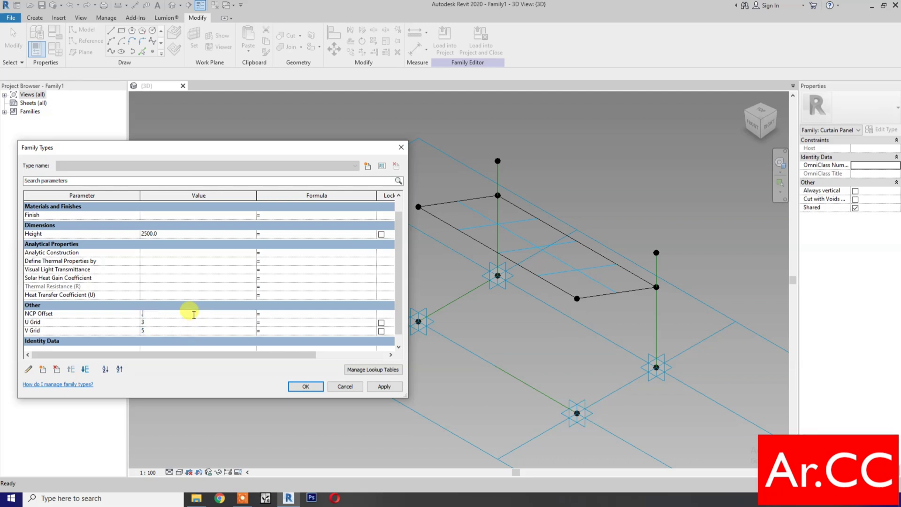
{"action": "left_click", "coordinate": [305, 387]}
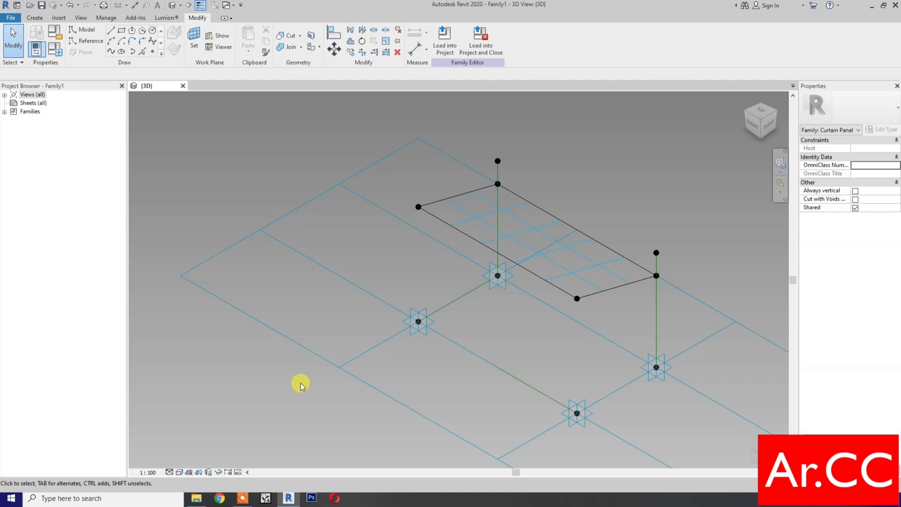
Open Space Frame 1 from the Desktop, upgrade and unshare it, and load it without saving.
{"action": "left_click", "coordinate": [196, 503]}
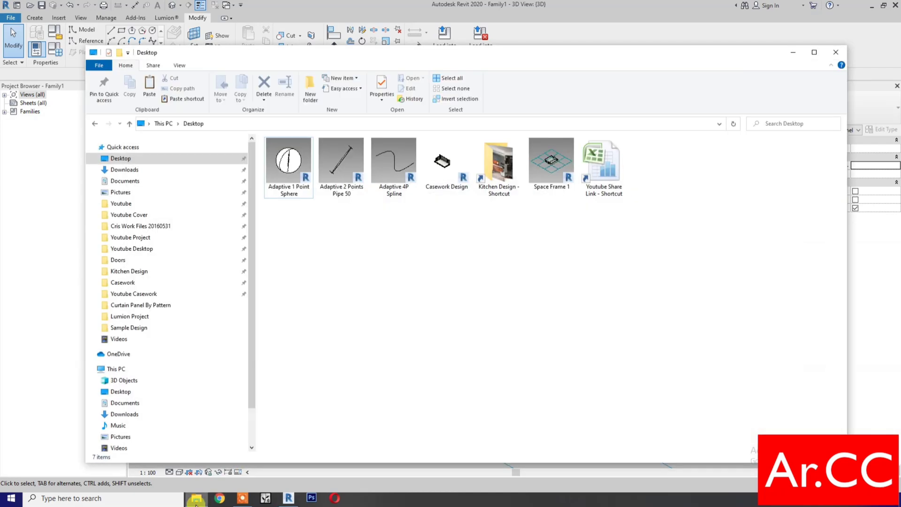
{"action": "left_click", "coordinate": [559, 156]}
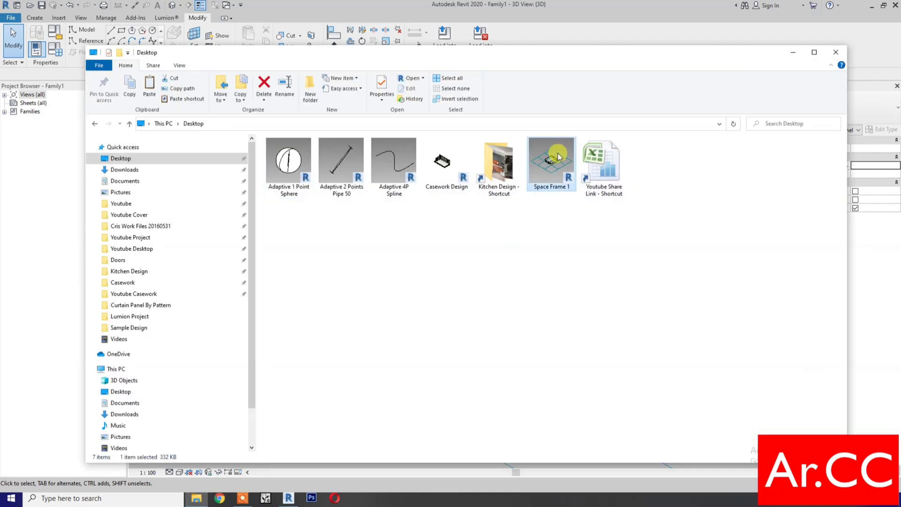
{"action": "double_click", "coordinate": [558, 156]}
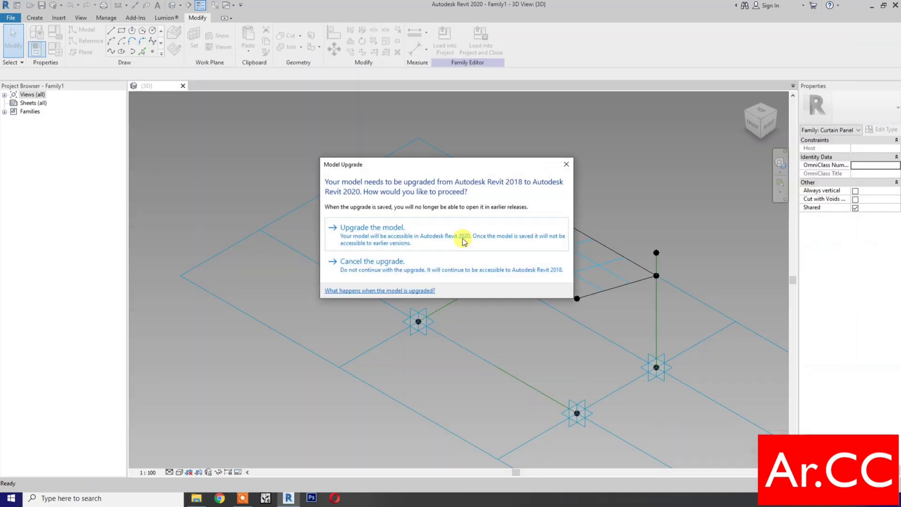
{"action": "left_click", "coordinate": [444, 229]}
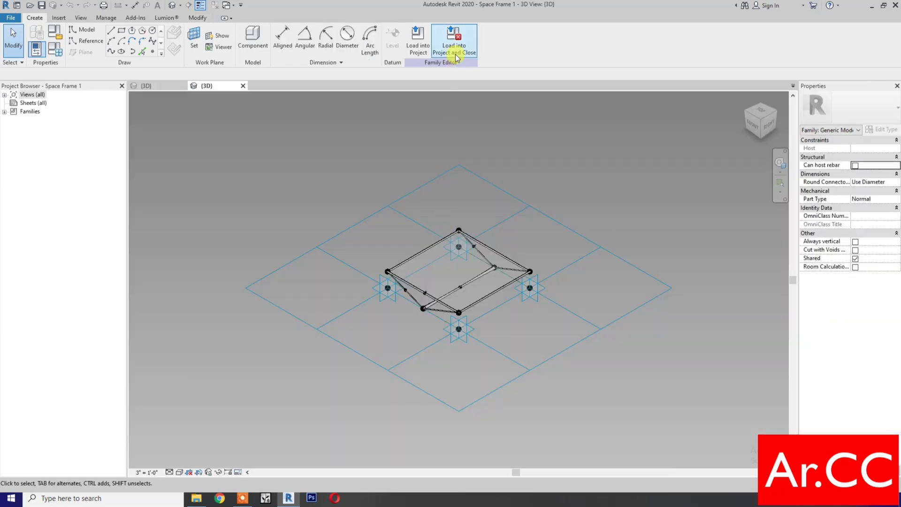
{"action": "left_click", "coordinate": [861, 259]}
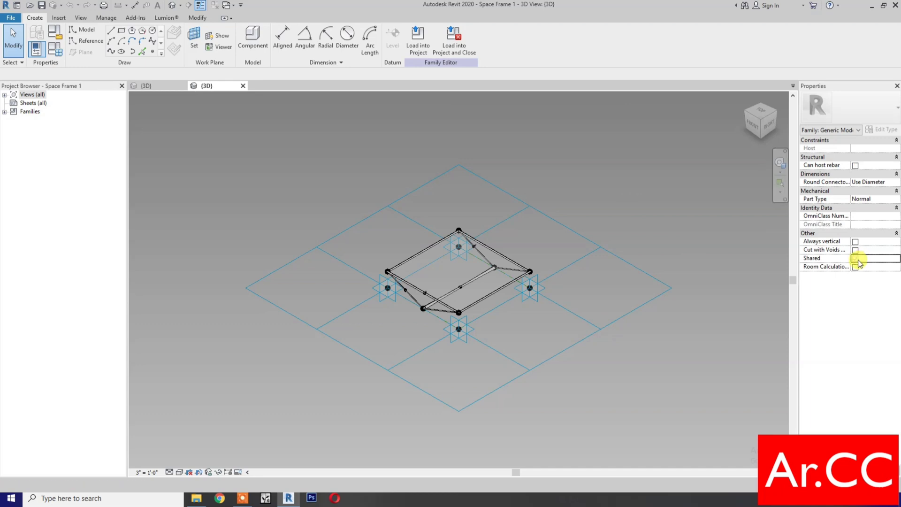
{"action": "left_click", "coordinate": [453, 56]}
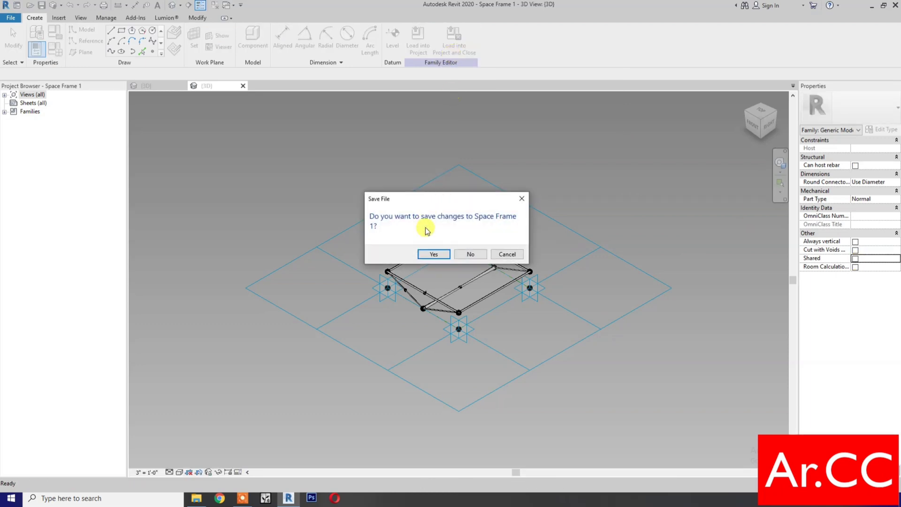
{"action": "left_click", "coordinate": [470, 256]}
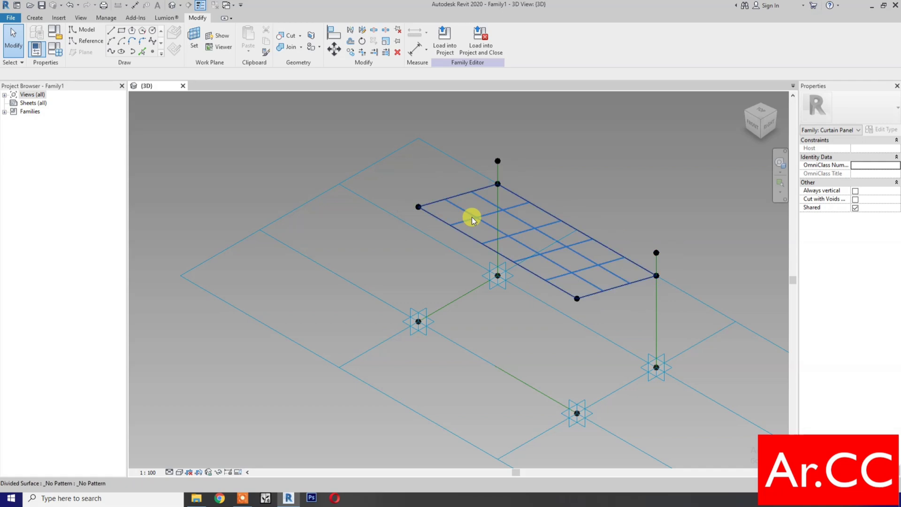
Apply the Space Frame 1 pattern to the divided surface with Component Flip checked.
{"action": "left_click", "coordinate": [472, 216]}
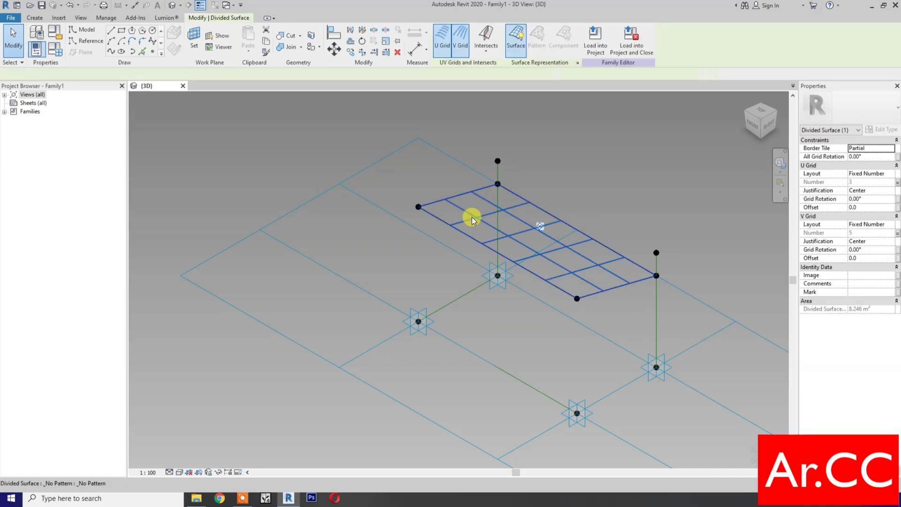
{"action": "left_click", "coordinate": [850, 111]}
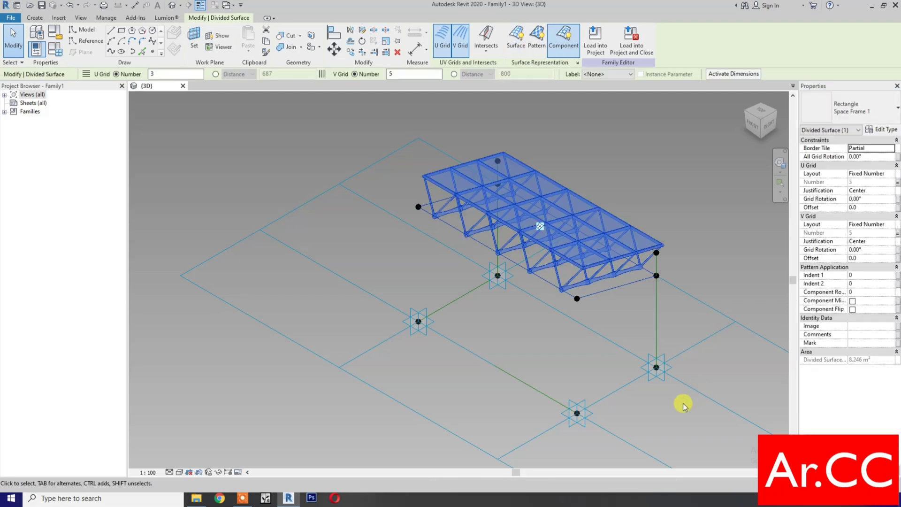
{"action": "left_click", "coordinate": [853, 309]}
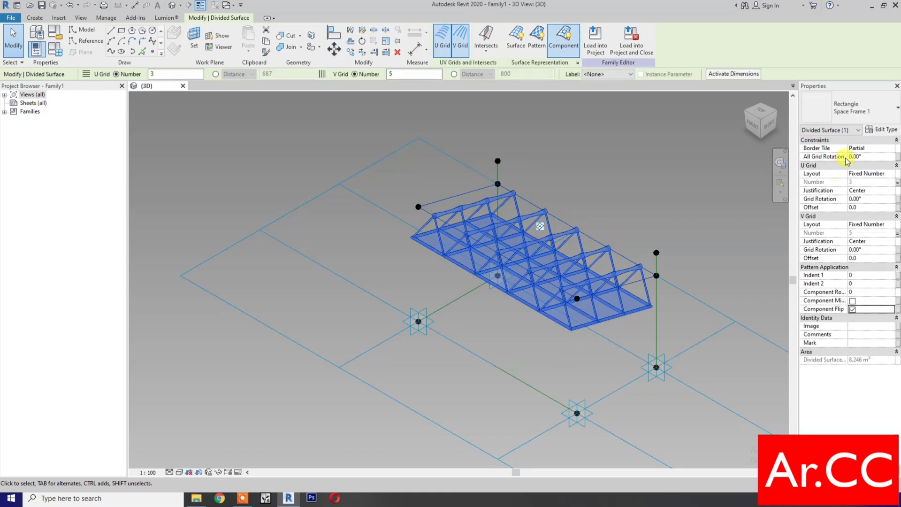
Reduce the Space Frame 1 type Offset from 609.6 to 300 and deselect the surface.
{"action": "left_click", "coordinate": [881, 132]}
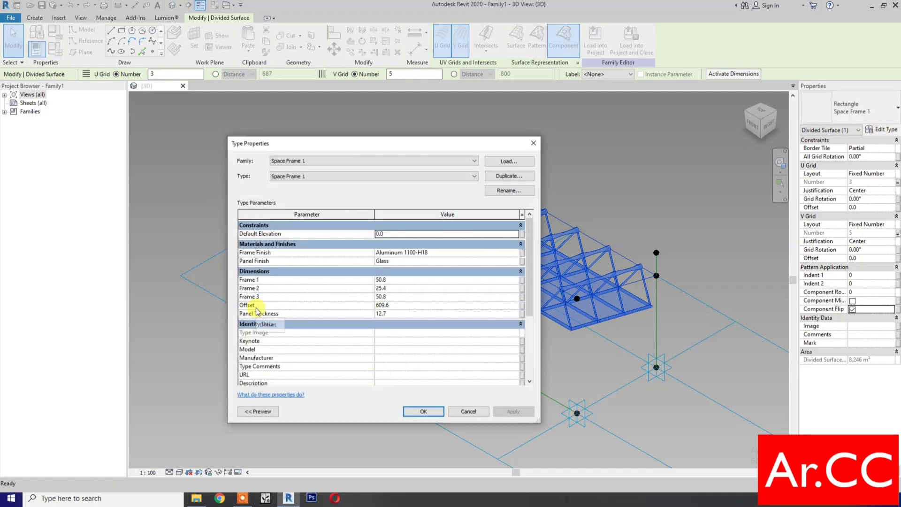
{"action": "left_click", "coordinate": [409, 305]}
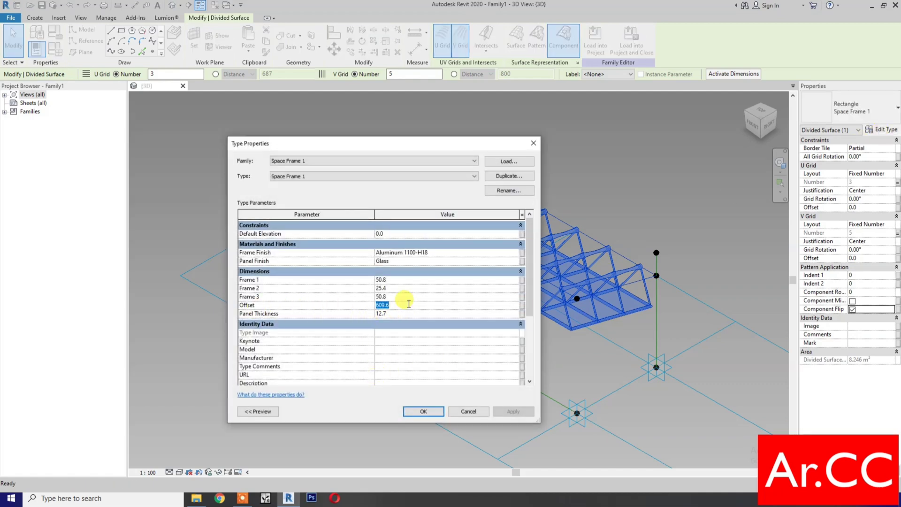
{"action": "type", "text": "300"}
{"action": "left_click", "coordinate": [513, 411]}
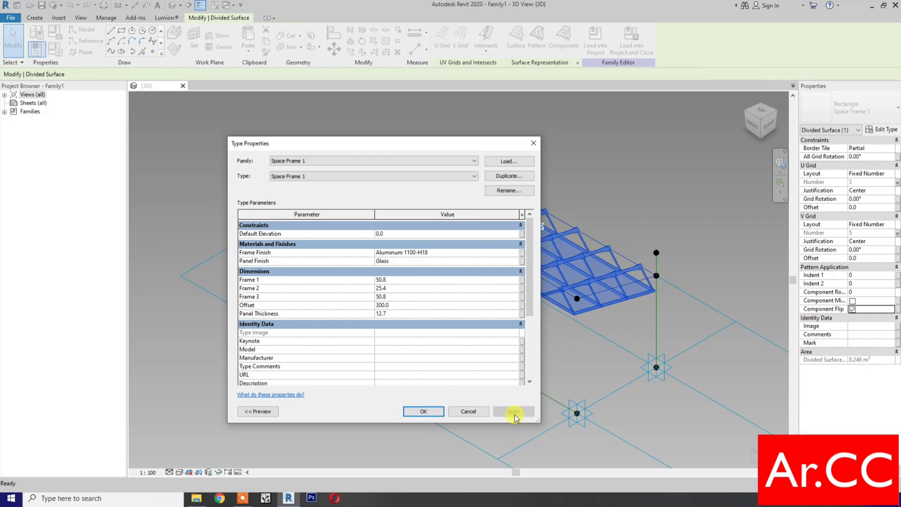
{"action": "left_click", "coordinate": [423, 412]}
{"action": "left_click", "coordinate": [441, 403]}
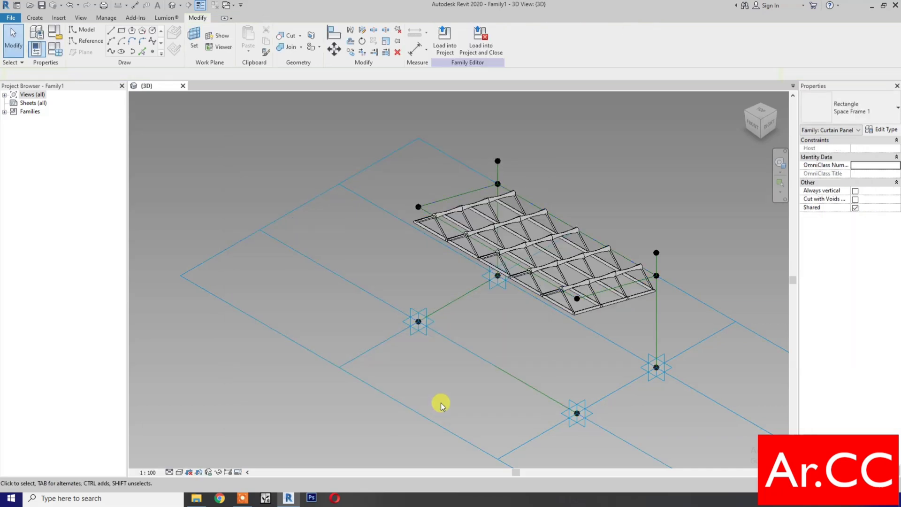
Open the Adaptive 4P Spline family from the Desktop and load it into the panel family.
{"action": "left_click", "coordinate": [197, 499]}
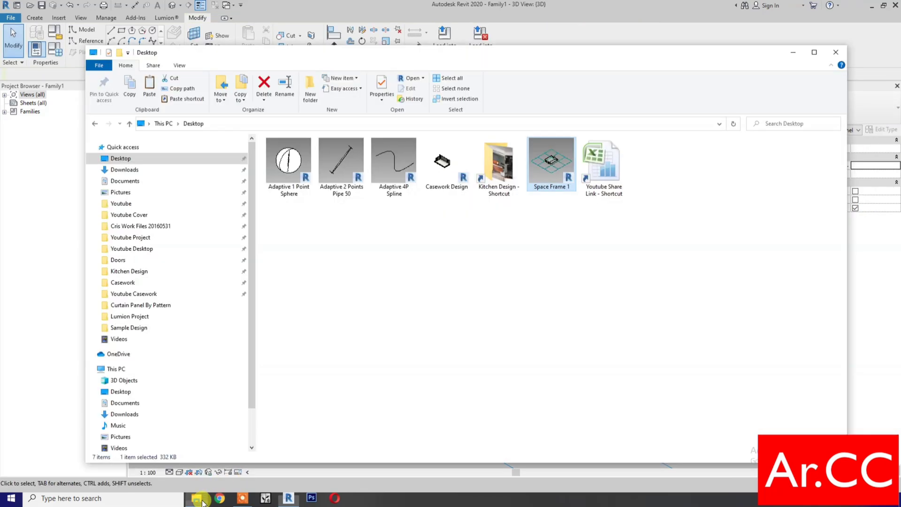
{"action": "left_click", "coordinate": [380, 261]}
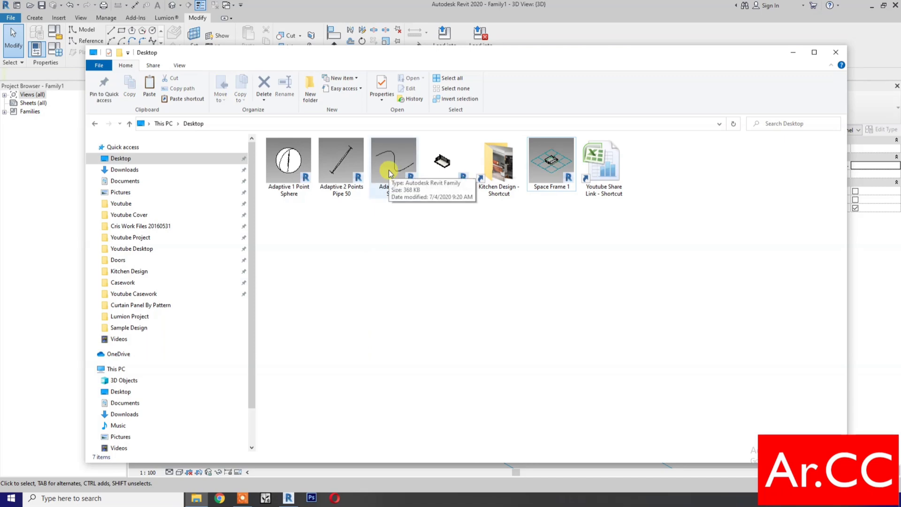
{"action": "key", "text": "alt+Tab"}
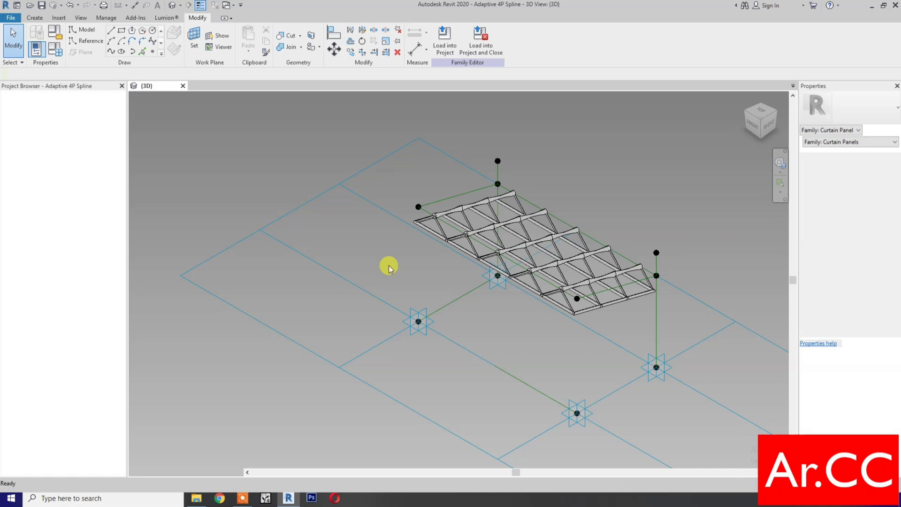
{"action": "scroll", "coordinate": [458, 342], "scroll_direction": "up", "scroll_amount": 5}
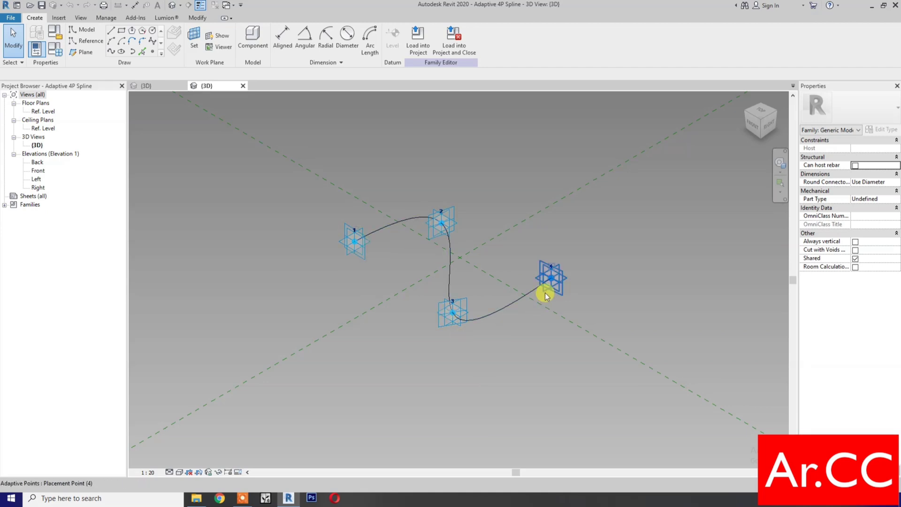
{"action": "left_click", "coordinate": [450, 55]}
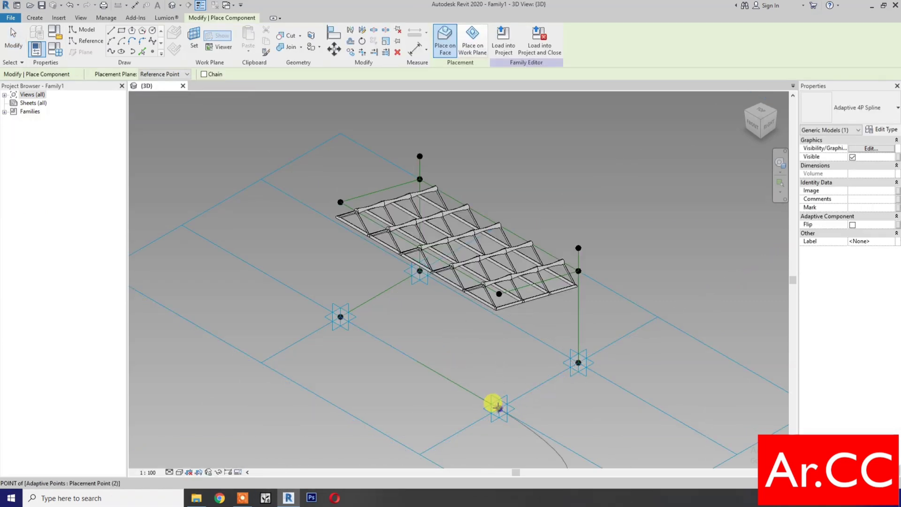
Place the first spline arch through the front base, right raised, top and left base points.
{"action": "left_click", "coordinate": [498, 408]}
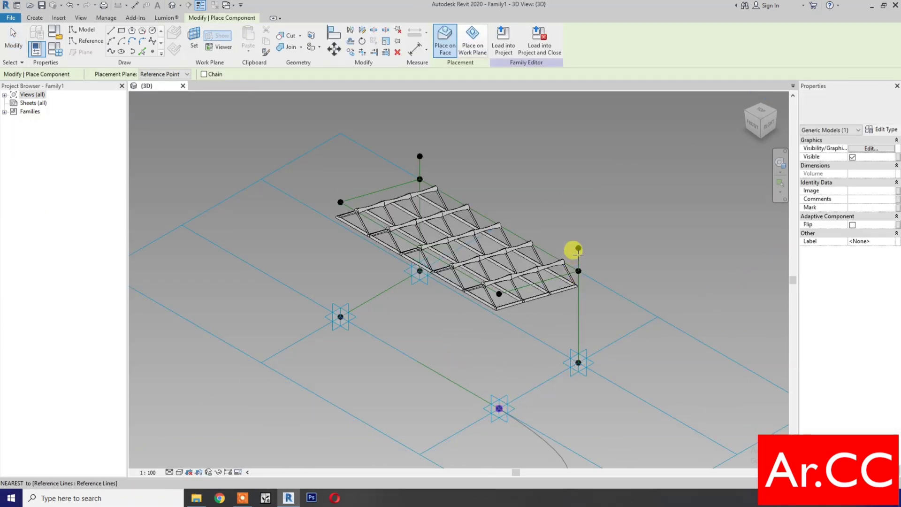
{"action": "left_click", "coordinate": [578, 247]}
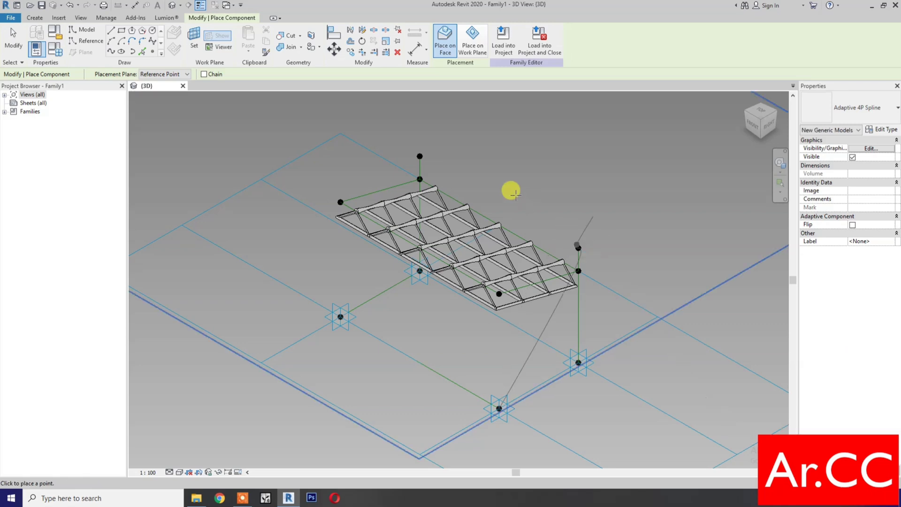
{"action": "left_click", "coordinate": [419, 155]}
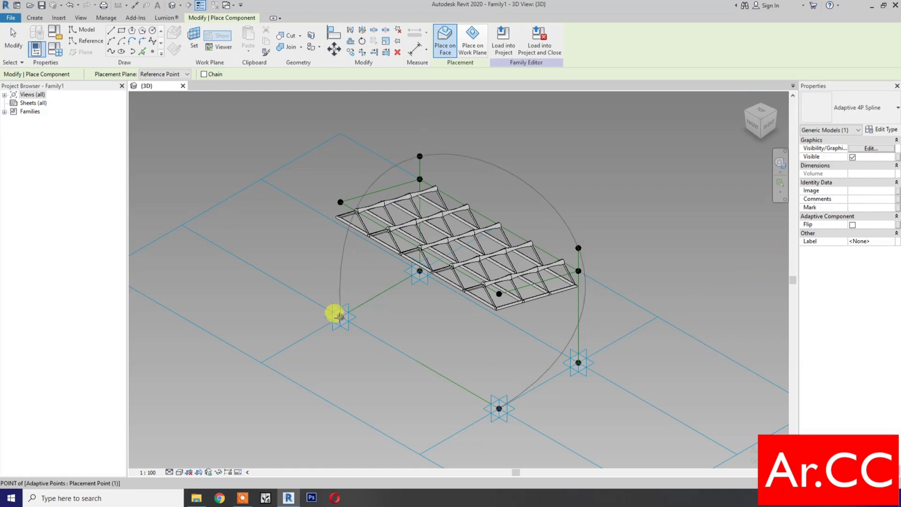
{"action": "left_click", "coordinate": [341, 317]}
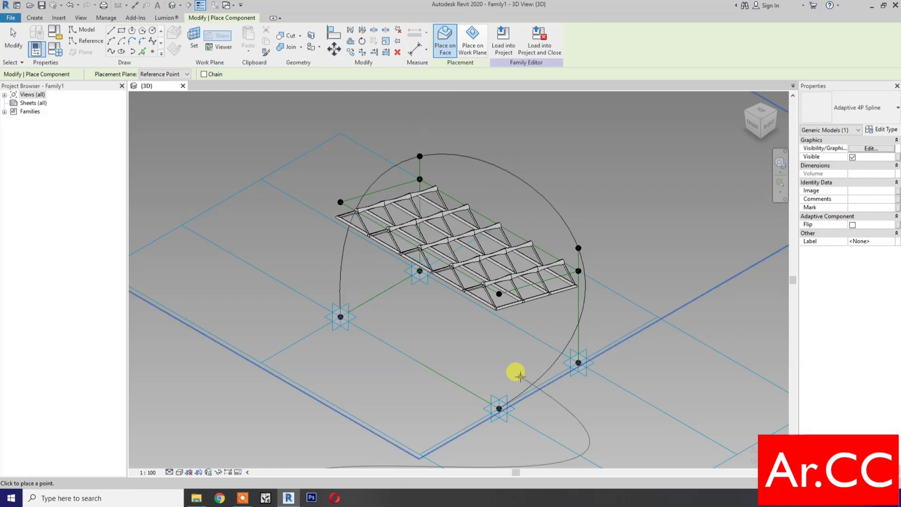
{"action": "left_click", "coordinate": [579, 362]}
Place a second spline arch from the right base point through the truss's upper-left corner.
{"action": "left_click", "coordinate": [579, 362]}
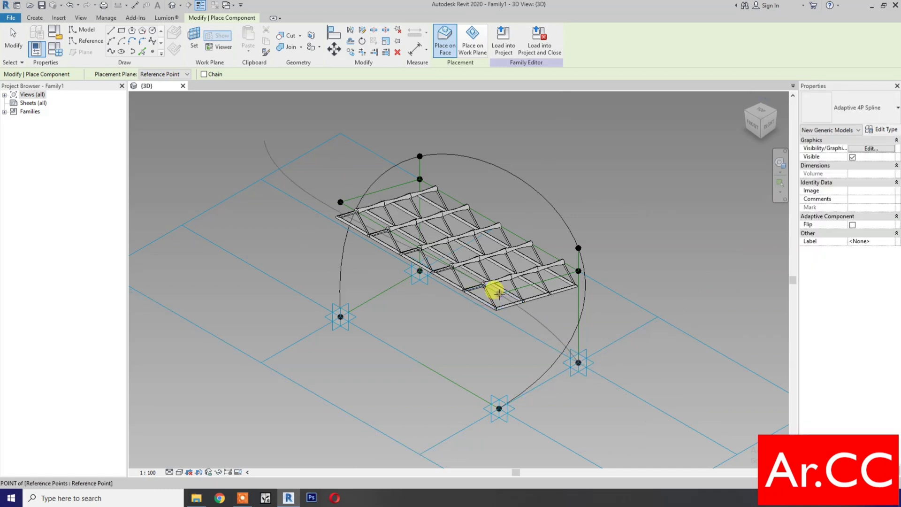
{"action": "left_click", "coordinate": [335, 199]}
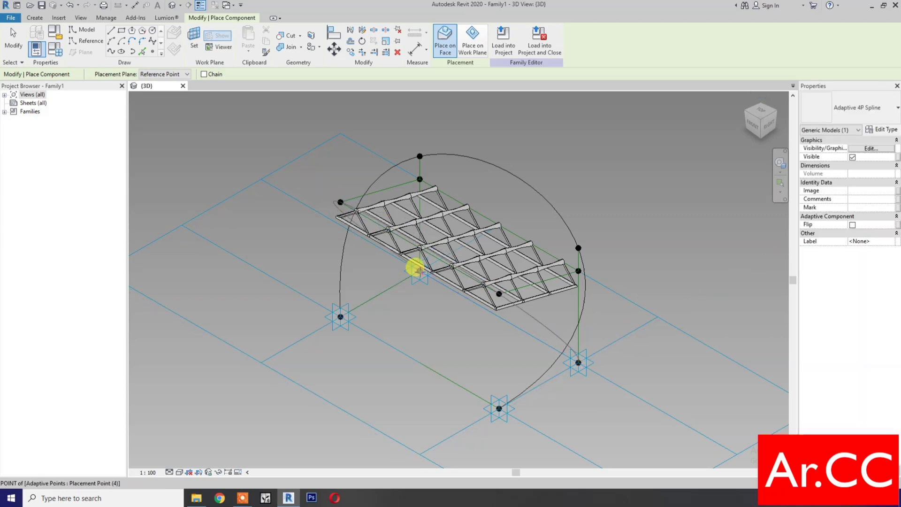
{"action": "left_click", "coordinate": [417, 271]}
{"action": "key", "text": "Escape"}
{"action": "key", "text": "Escape"}
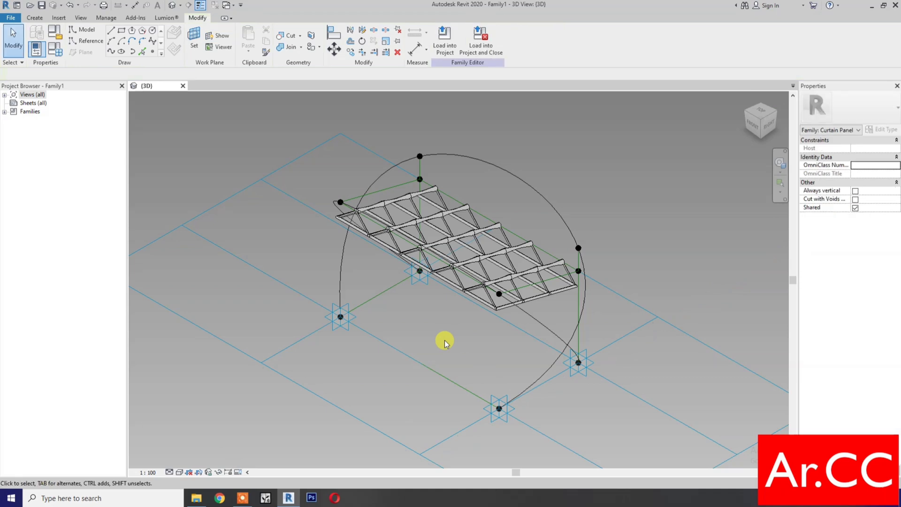
Open the Adaptive 1 Point Sphere family from the Desktop and load it into the curtain panel family.
{"action": "left_click", "coordinate": [200, 500]}
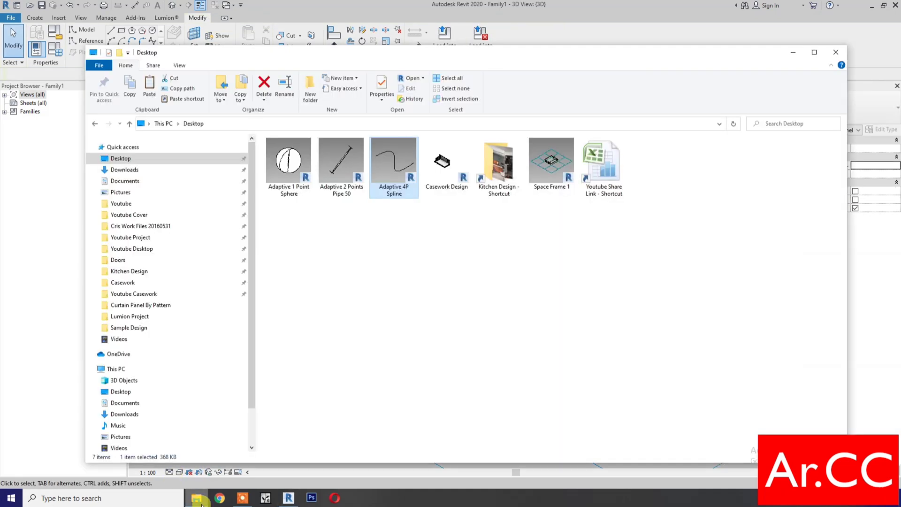
{"action": "double_click", "coordinate": [288, 164]}
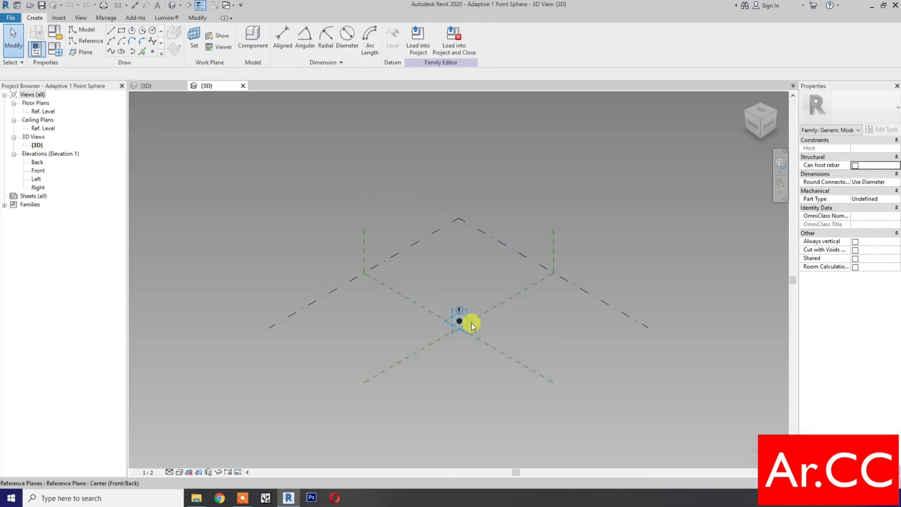
{"action": "scroll", "coordinate": [472, 331], "scroll_direction": "up", "scroll_amount": 1}
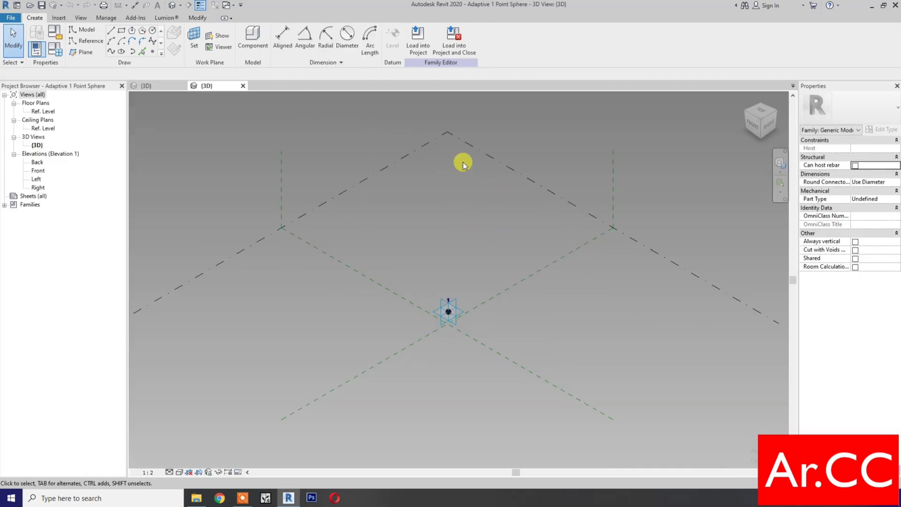
{"action": "scroll", "coordinate": [450, 317], "scroll_direction": "up", "scroll_amount": 5}
{"action": "middle_click_drag", "start_coordinate": [434, 351], "coordinate": [429, 386]}
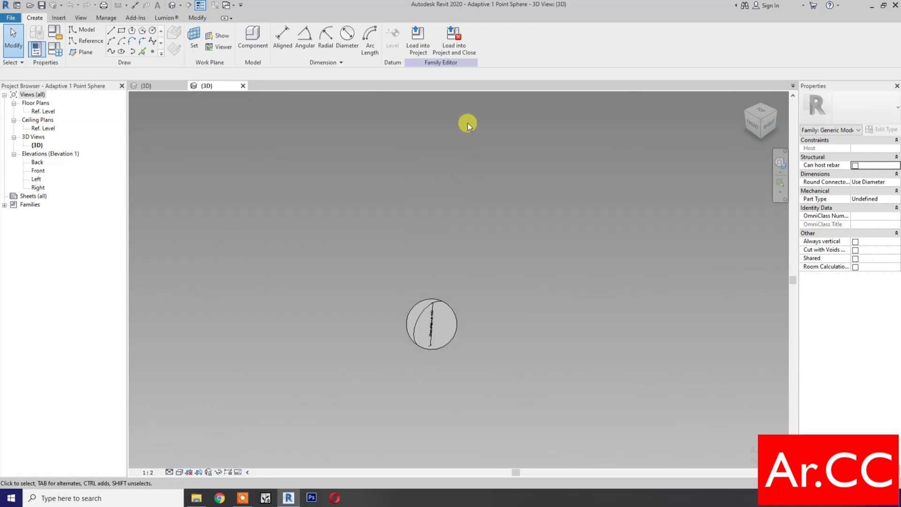
{"action": "left_click", "coordinate": [456, 52]}
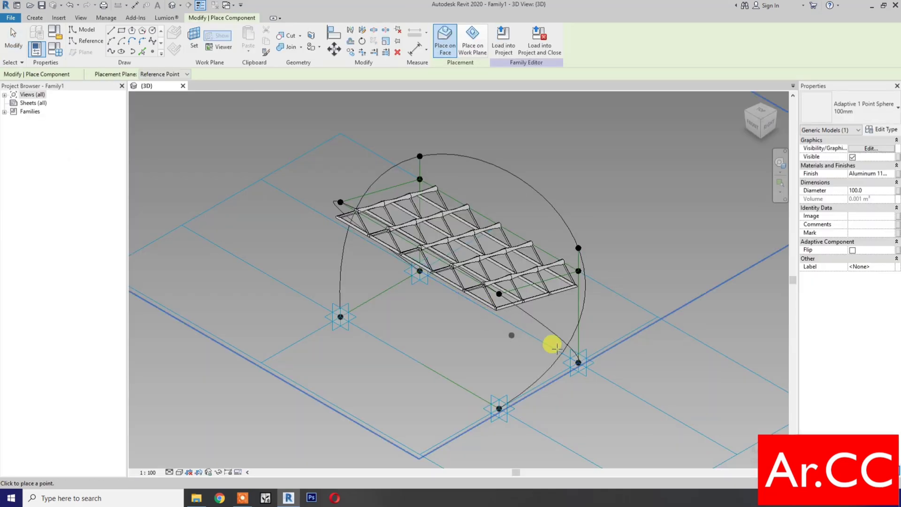
Place Adaptive 1 Point Sphere instances on the base adaptive points.
{"action": "left_click", "coordinate": [577, 362]}
{"action": "left_click", "coordinate": [499, 408]}
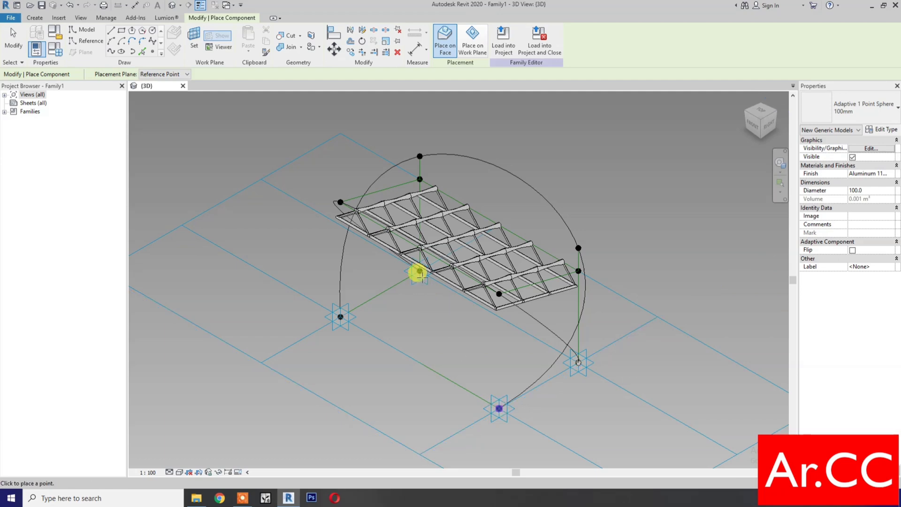
{"action": "left_click", "coordinate": [339, 316]}
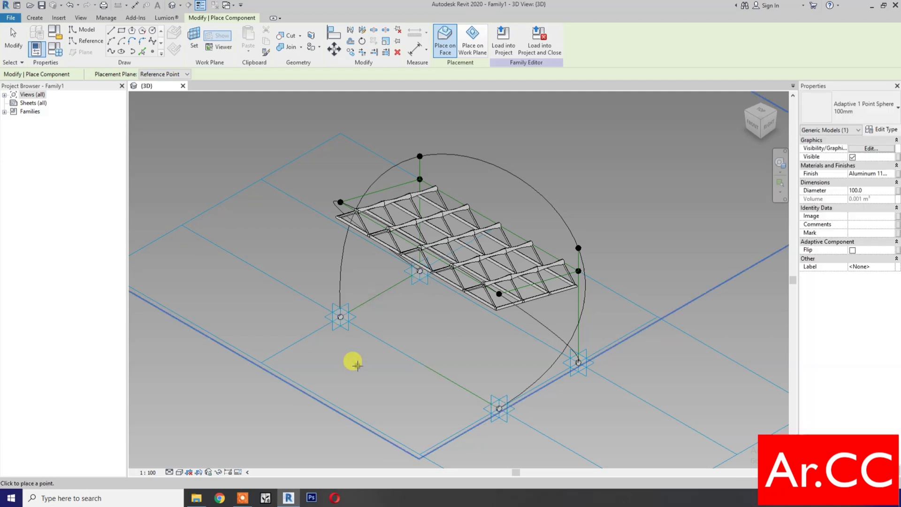
{"action": "key", "text": "Escape"}
{"action": "scroll", "coordinate": [338, 329], "scroll_direction": "up", "scroll_amount": 6}
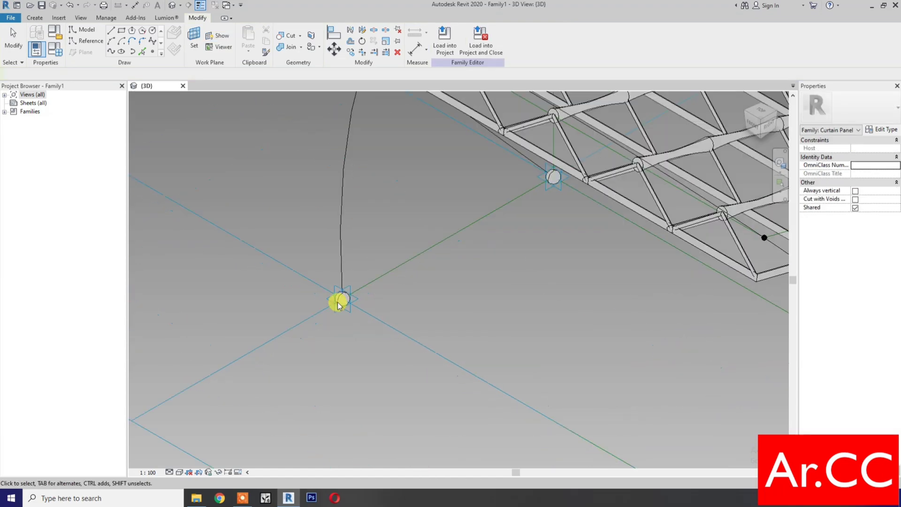
Set the first two spheres' Diameter to 300.
{"action": "left_click", "coordinate": [357, 305]}
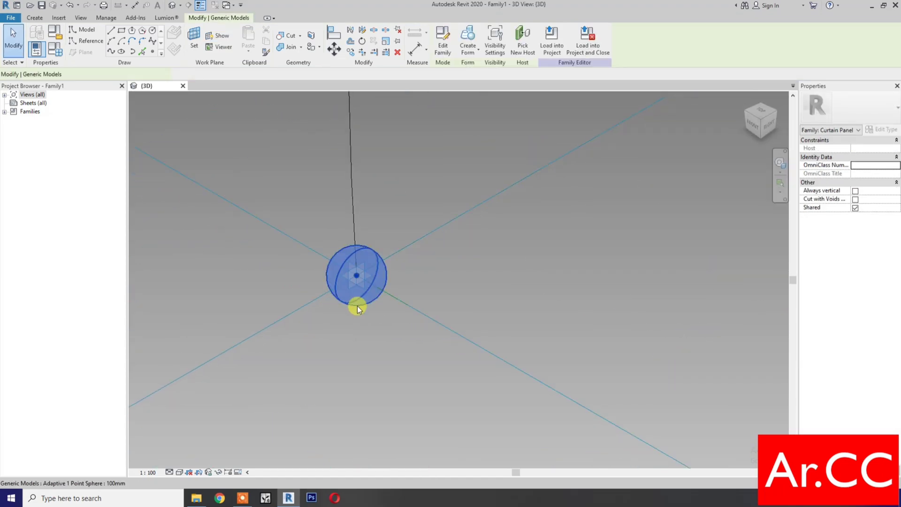
{"action": "left_click", "coordinate": [871, 193]}
{"action": "double_click", "coordinate": [871, 193]}
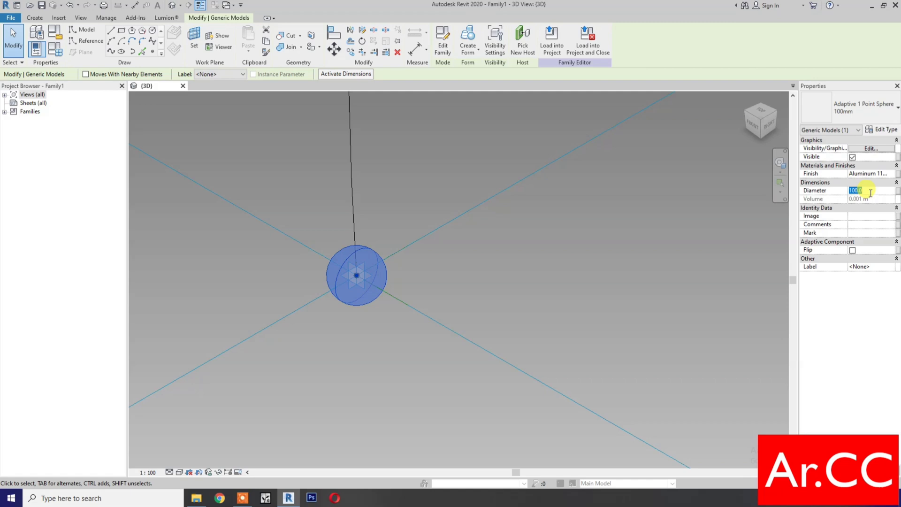
{"action": "left_click", "coordinate": [584, 302]}
{"action": "middle_click_drag", "start_coordinate": [584, 303], "coordinate": [370, 373]}
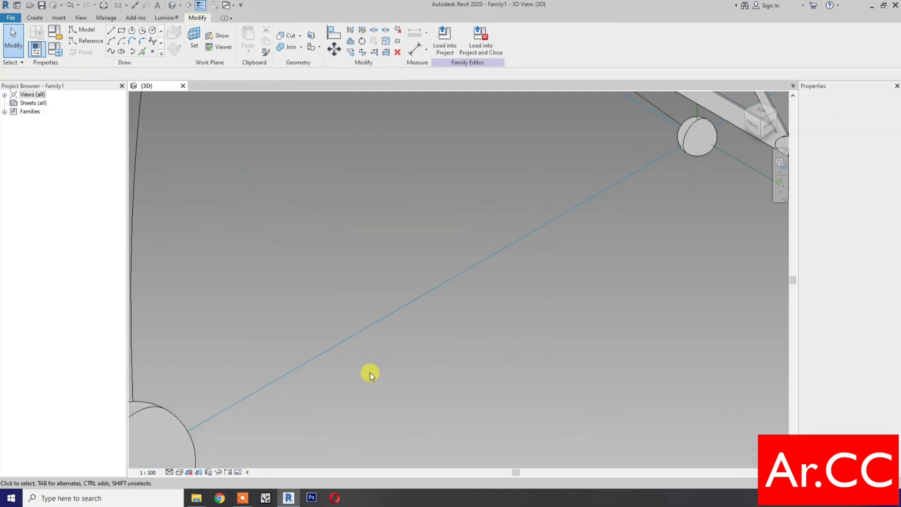
{"action": "scroll", "coordinate": [370, 373], "scroll_direction": "down", "scroll_amount": 2}
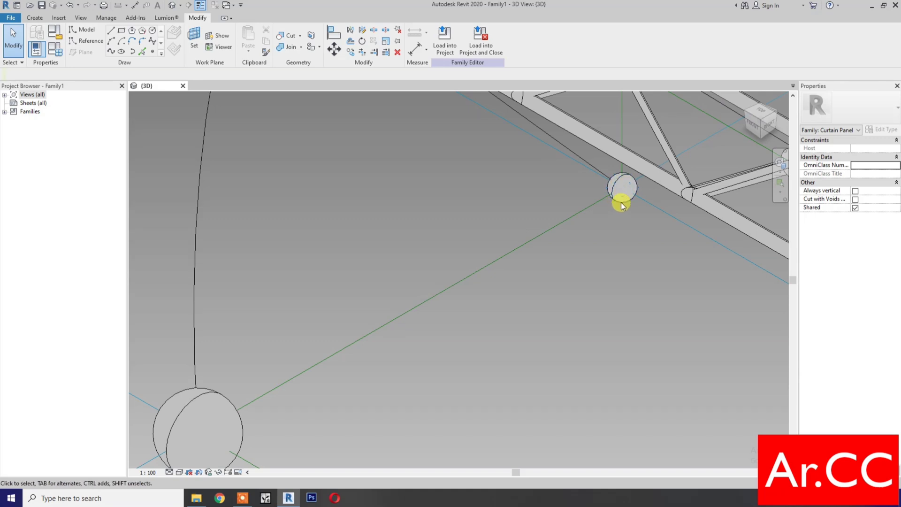
{"action": "key", "text": "Tab"}
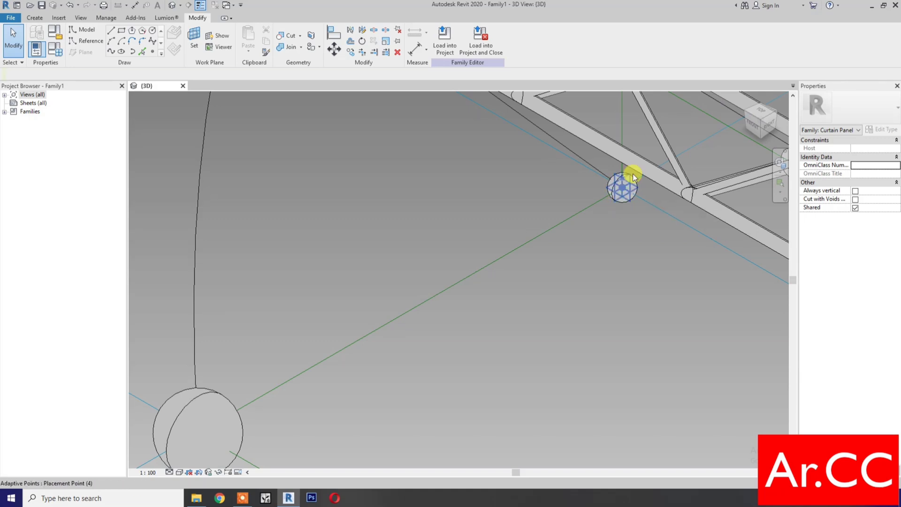
{"action": "left_click", "coordinate": [635, 180]}
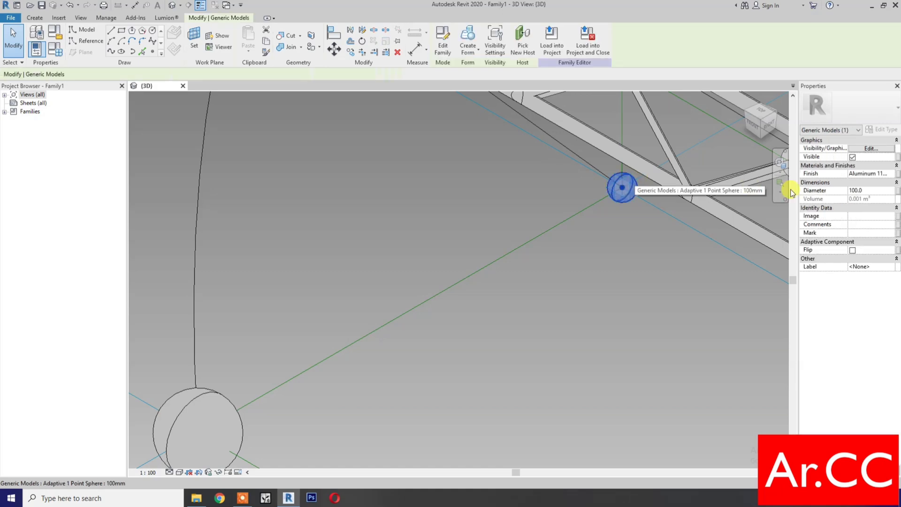
{"action": "left_click", "coordinate": [872, 193]}
{"action": "type", "text": "300"}
{"action": "left_click", "coordinate": [615, 364]}
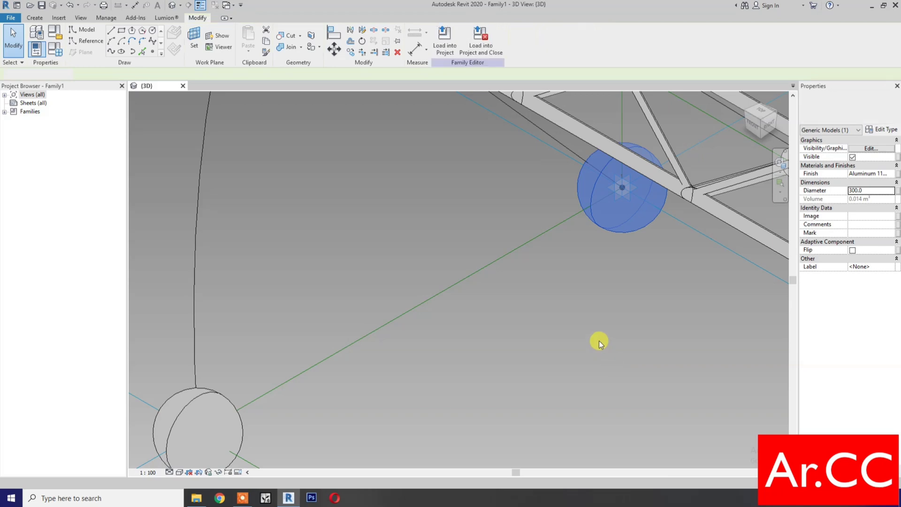
{"action": "scroll", "coordinate": [599, 341], "scroll_direction": "down", "scroll_amount": 3}
{"action": "middle_click_drag", "start_coordinate": [588, 354], "coordinate": [247, 230]}
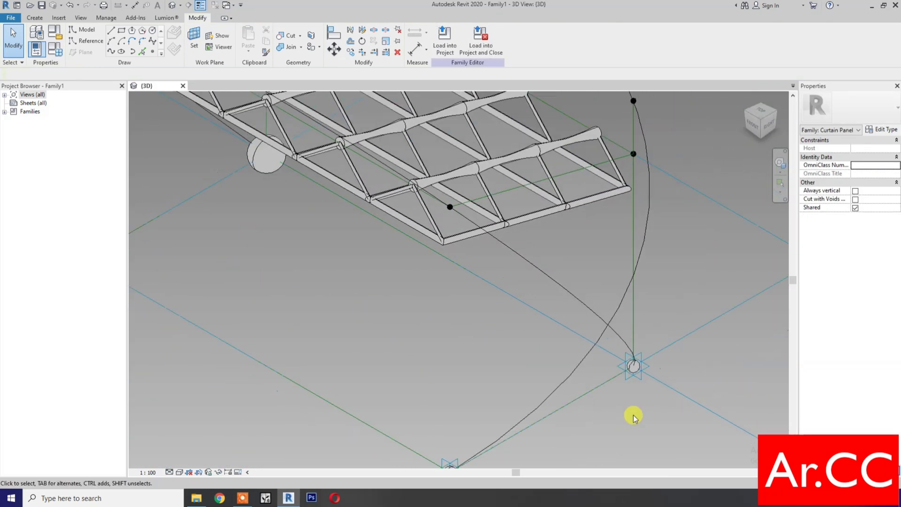
{"action": "scroll", "coordinate": [638, 379], "scroll_direction": "up", "scroll_amount": 3}
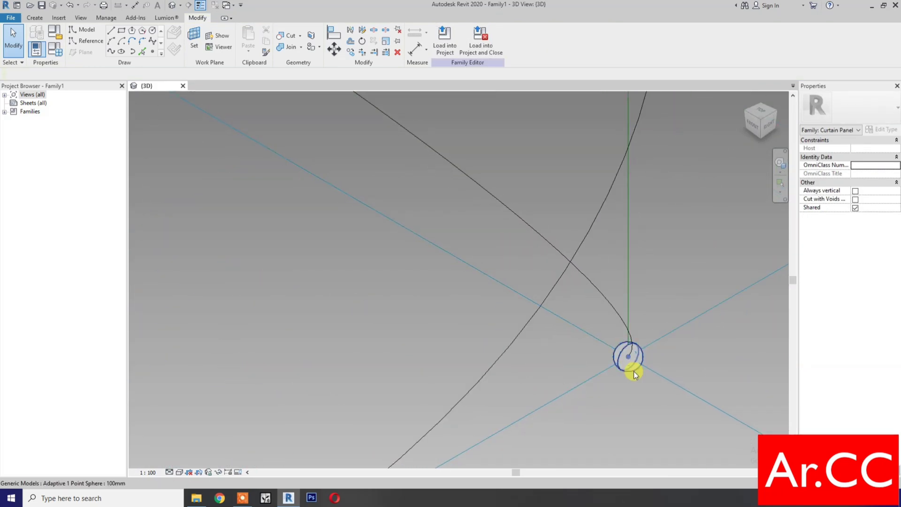
Set the third and fourth spheres' Diameter to 300.
{"action": "left_click", "coordinate": [633, 374]}
{"action": "left_click", "coordinate": [881, 191]}
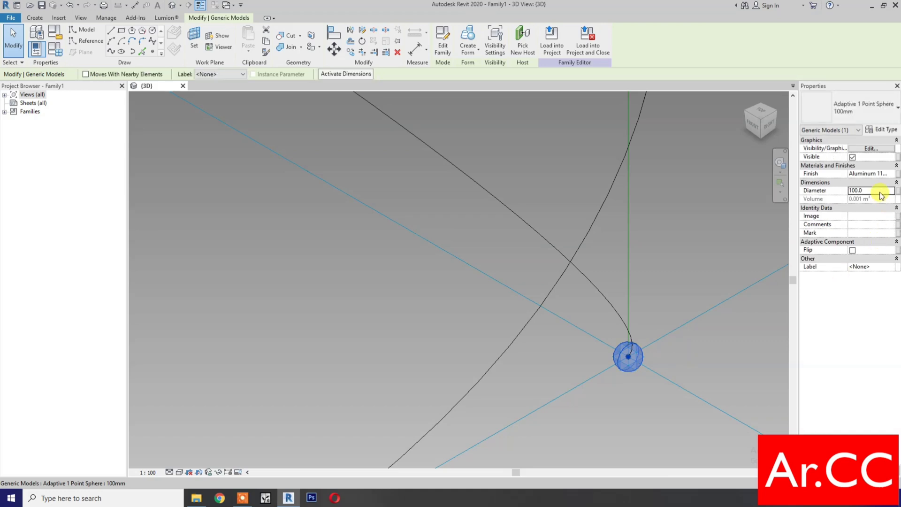
{"action": "type", "text": "300"}
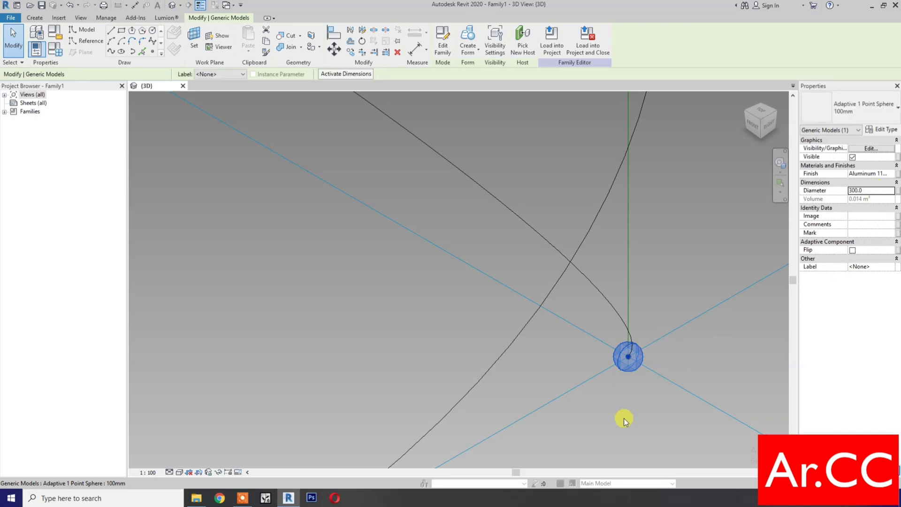
{"action": "left_click", "coordinate": [618, 432]}
{"action": "scroll", "coordinate": [613, 404], "scroll_direction": "down", "scroll_amount": 3}
{"action": "left_click", "coordinate": [533, 428]}
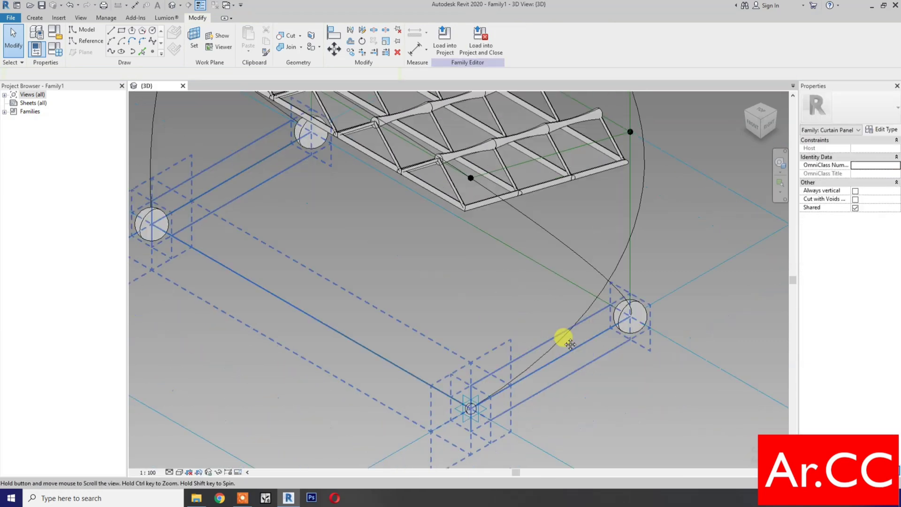
{"action": "scroll", "coordinate": [458, 376], "scroll_direction": "up", "scroll_amount": 5}
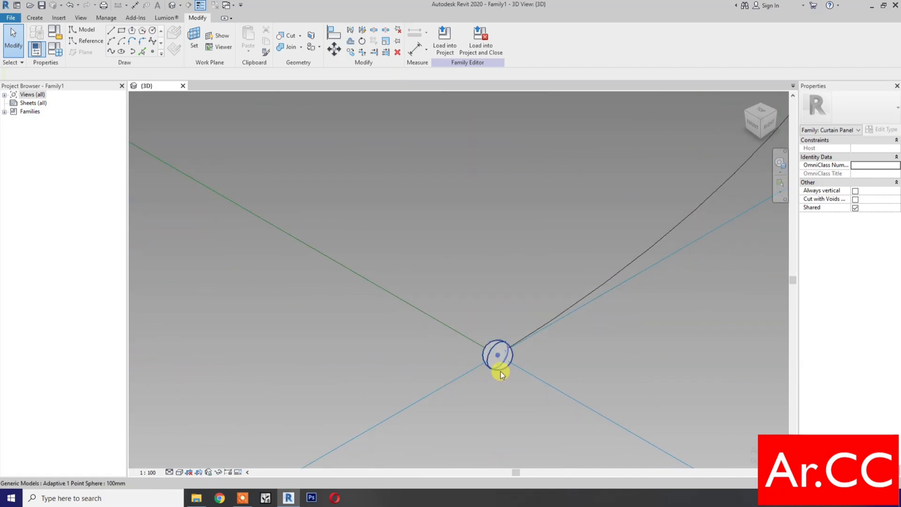
{"action": "left_click", "coordinate": [517, 373]}
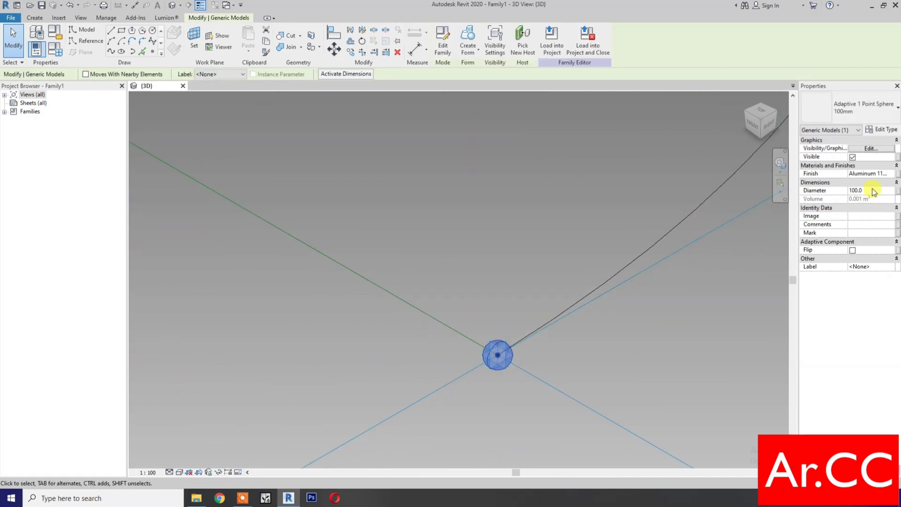
{"action": "left_click", "coordinate": [872, 188]}
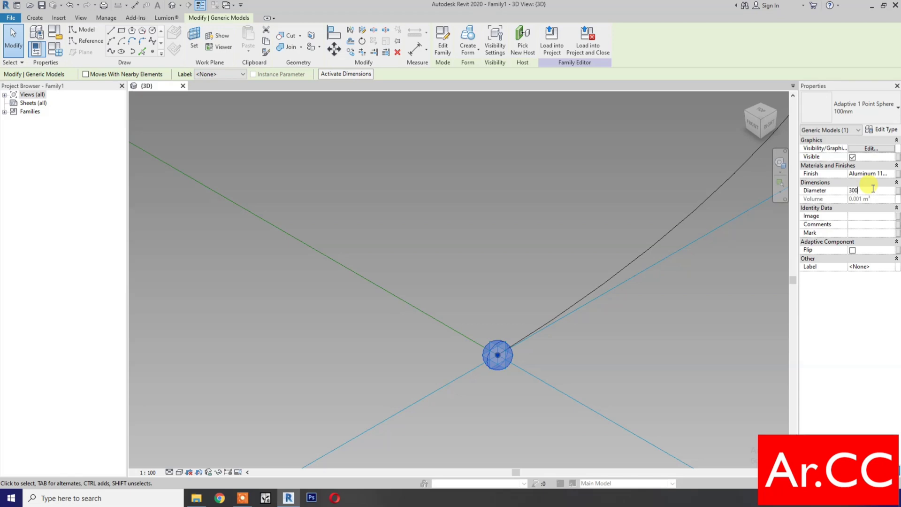
{"action": "type", "text": "300"}
{"action": "left_click", "coordinate": [667, 359]}
{"action": "scroll", "coordinate": [657, 352], "scroll_direction": "down", "scroll_amount": 2}
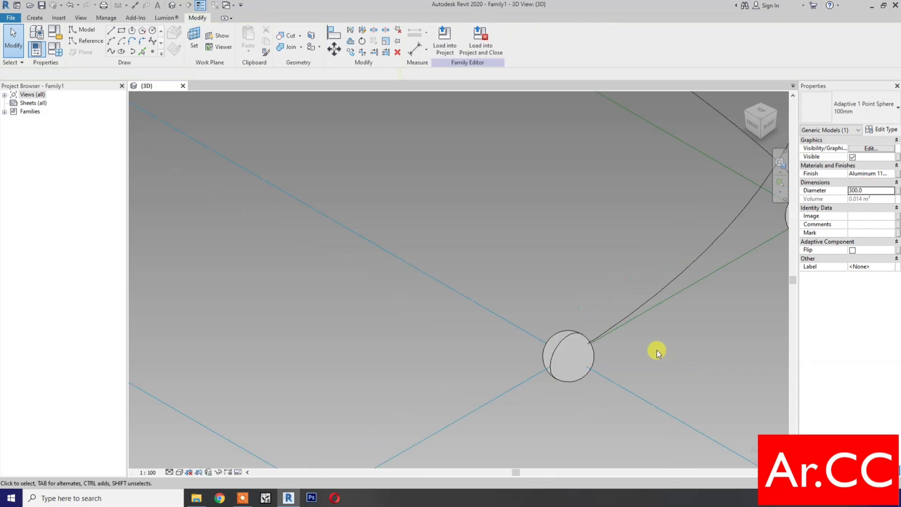
{"action": "scroll", "coordinate": [657, 353], "scroll_direction": "down", "scroll_amount": 5}
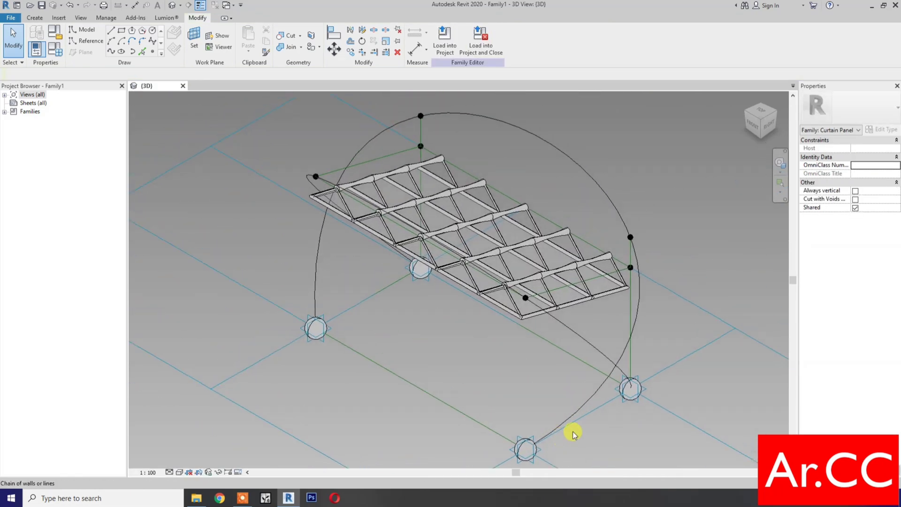
Place a reference point at the arch spline's midpoint.
{"action": "left_click", "coordinate": [153, 52]}
{"action": "middle_click_drag", "start_coordinate": [514, 285], "coordinate": [497, 342]}
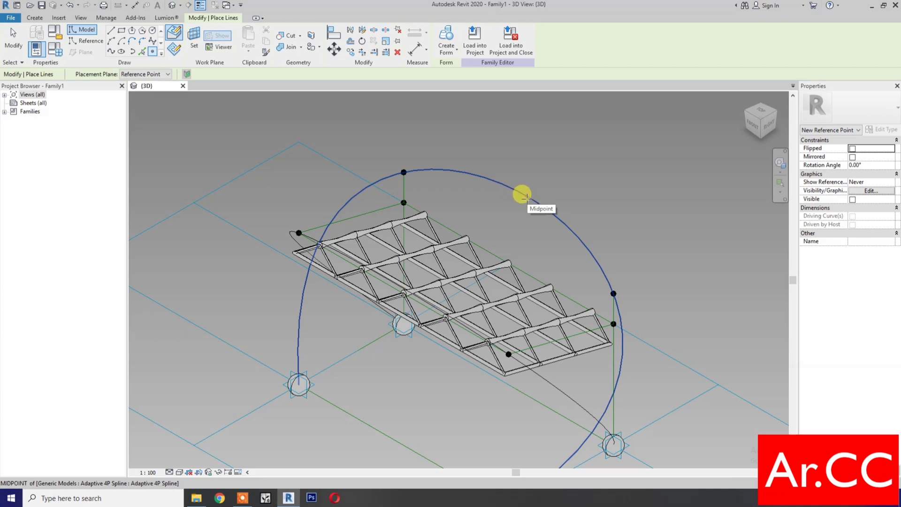
{"action": "left_click", "coordinate": [526, 197]}
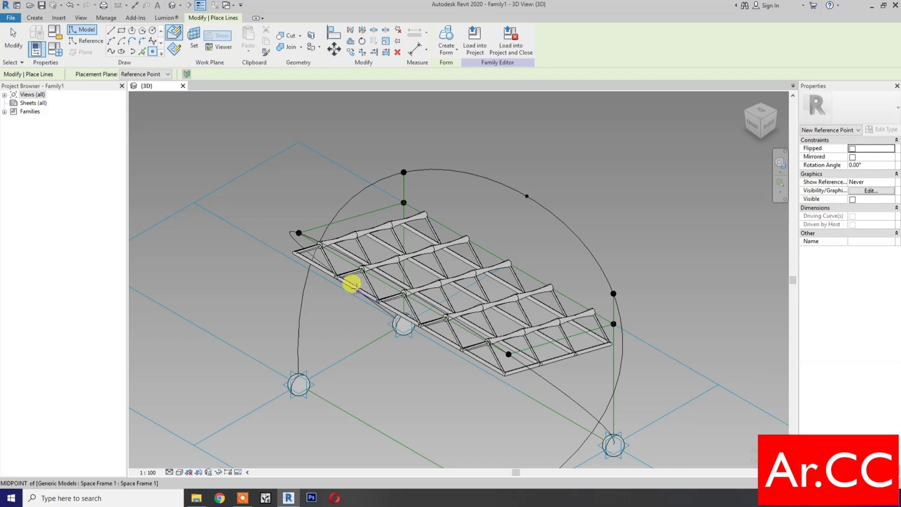
{"action": "scroll", "coordinate": [355, 294], "scroll_direction": "up", "scroll_amount": 2}
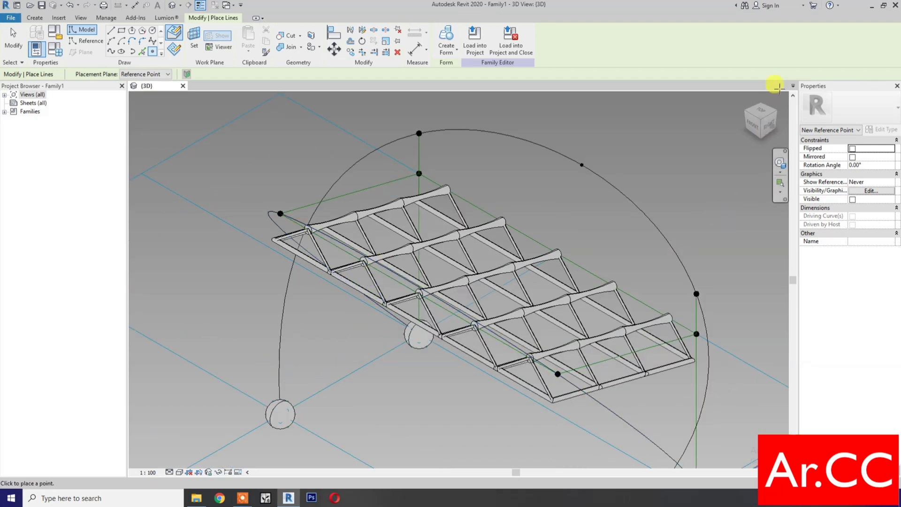
Turn the view to another corner and place a second reference point on the arch.
{"action": "left_click", "coordinate": [772, 111]}
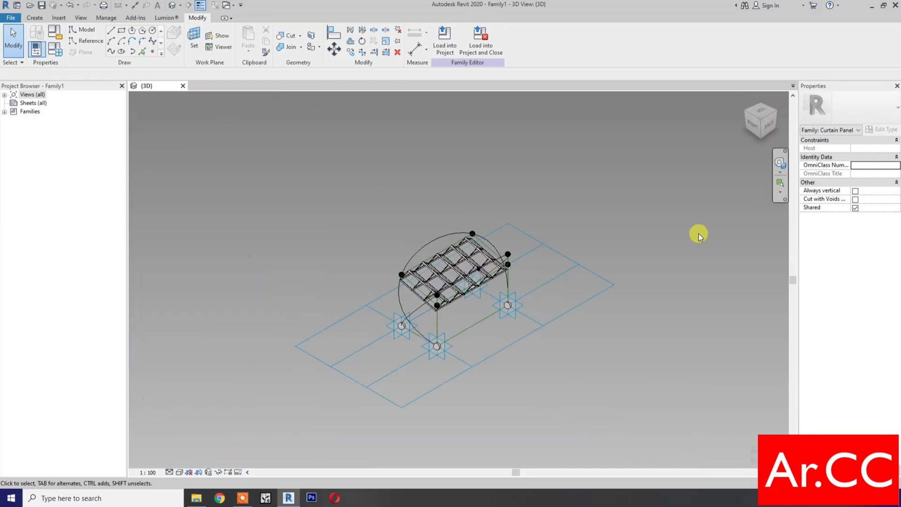
{"action": "scroll", "coordinate": [470, 237], "scroll_direction": "up", "scroll_amount": 4}
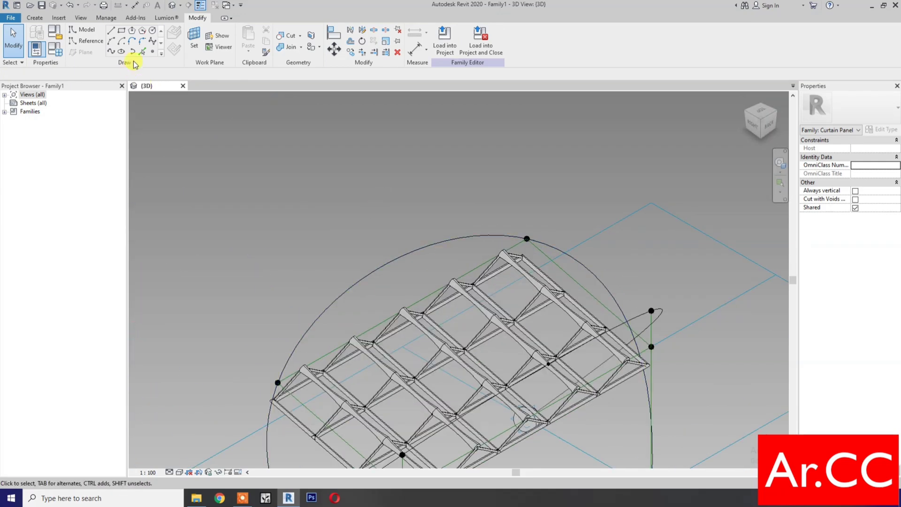
{"action": "left_click", "coordinate": [155, 52]}
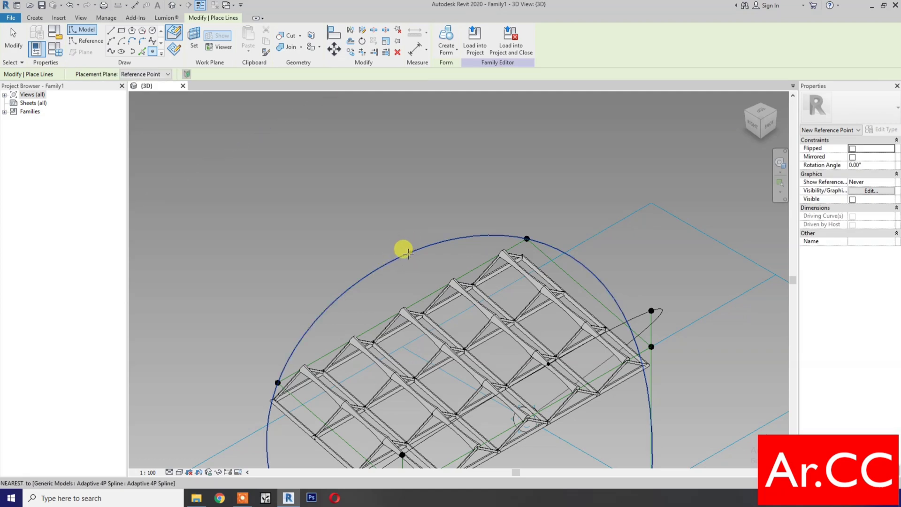
{"action": "left_click", "coordinate": [380, 267]}
{"action": "key", "text": "Escape"}
{"action": "key", "text": "Escape"}
{"action": "scroll", "coordinate": [381, 295], "scroll_direction": "up", "scroll_amount": 3}
{"action": "key", "text": "Escape"}
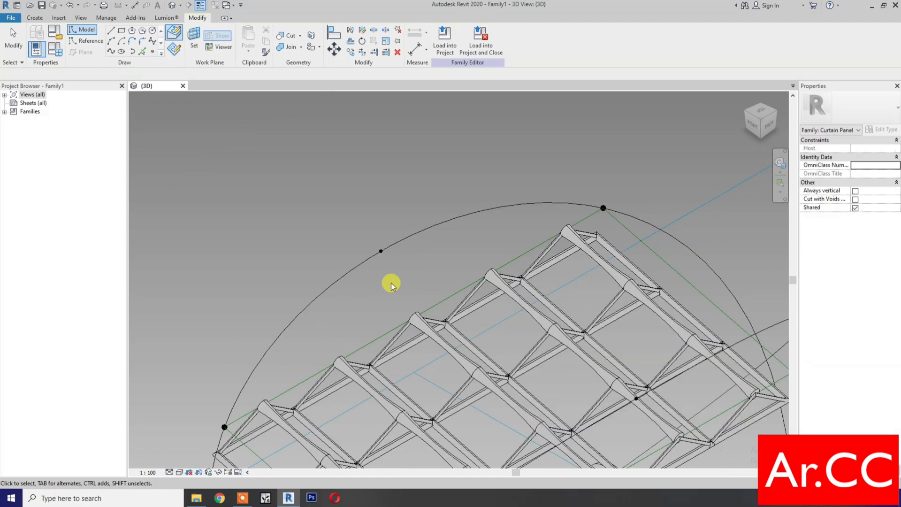
Draw an 80-radius circle on the arch reference point's work plane.
{"action": "left_click", "coordinate": [153, 31]}
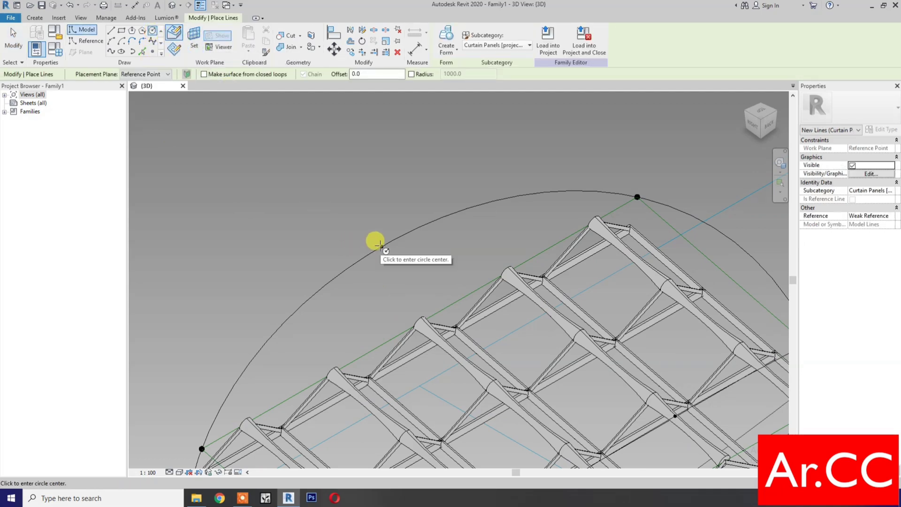
{"action": "left_click", "coordinate": [192, 42]}
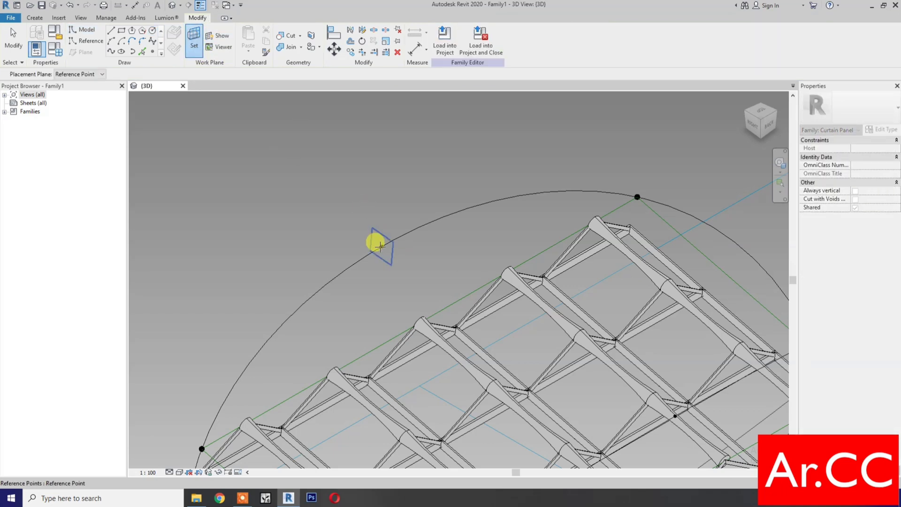
{"action": "key", "text": "Tab"}
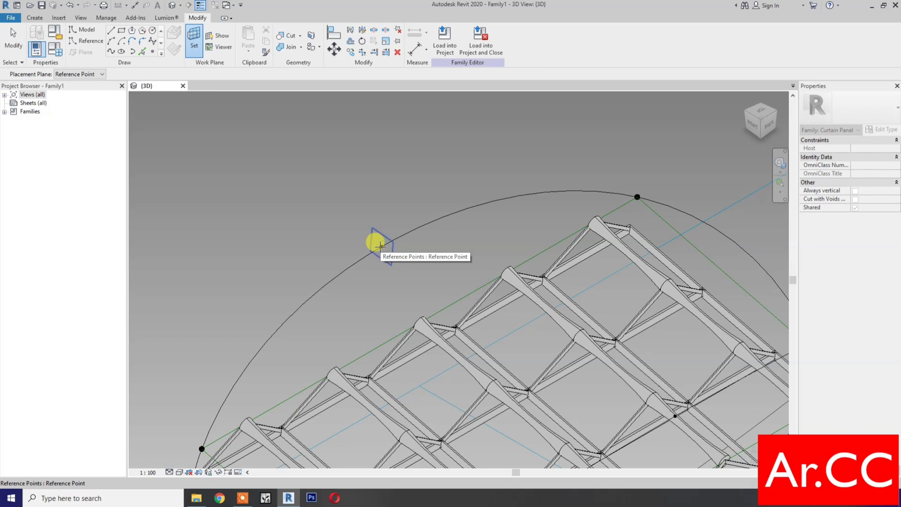
{"action": "left_click", "coordinate": [379, 245]}
{"action": "left_click", "coordinate": [382, 242]}
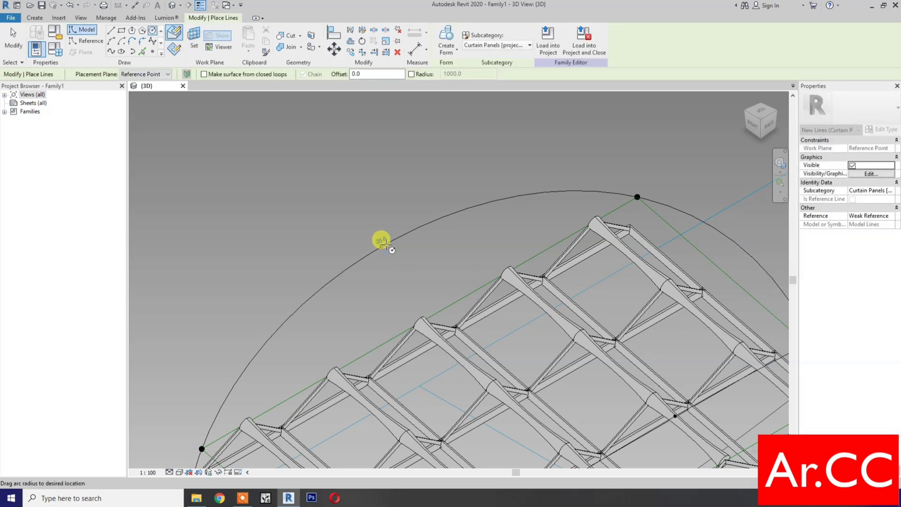
{"action": "scroll", "coordinate": [391, 240], "scroll_direction": "down", "scroll_amount": 4}
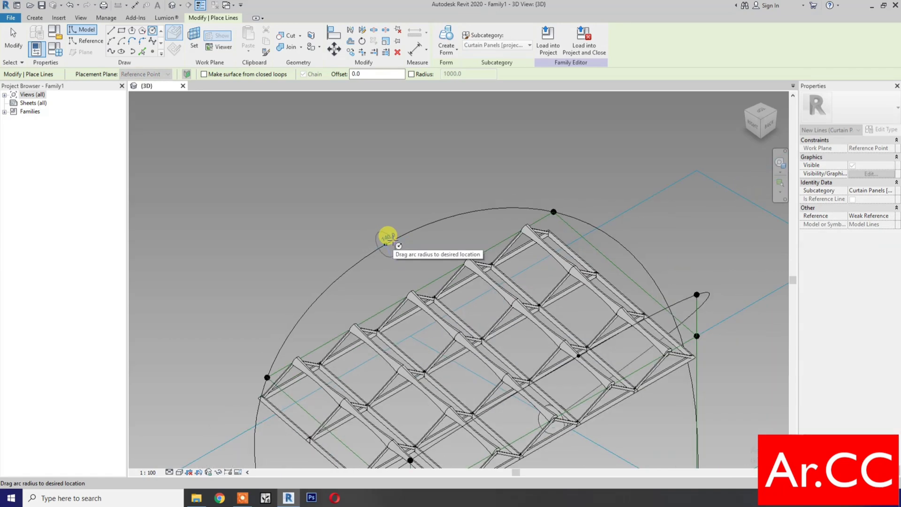
{"action": "scroll", "coordinate": [390, 240], "scroll_direction": "up", "scroll_amount": 5}
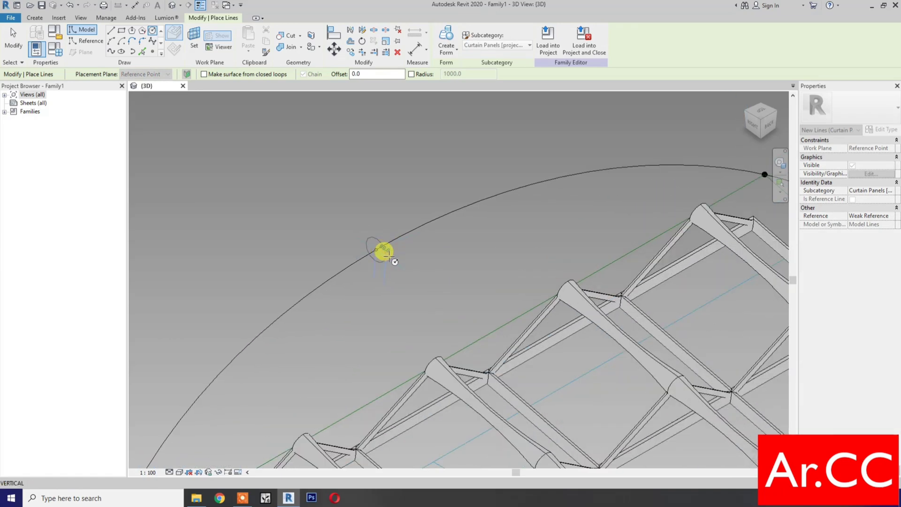
{"action": "left_click", "coordinate": [386, 254]}
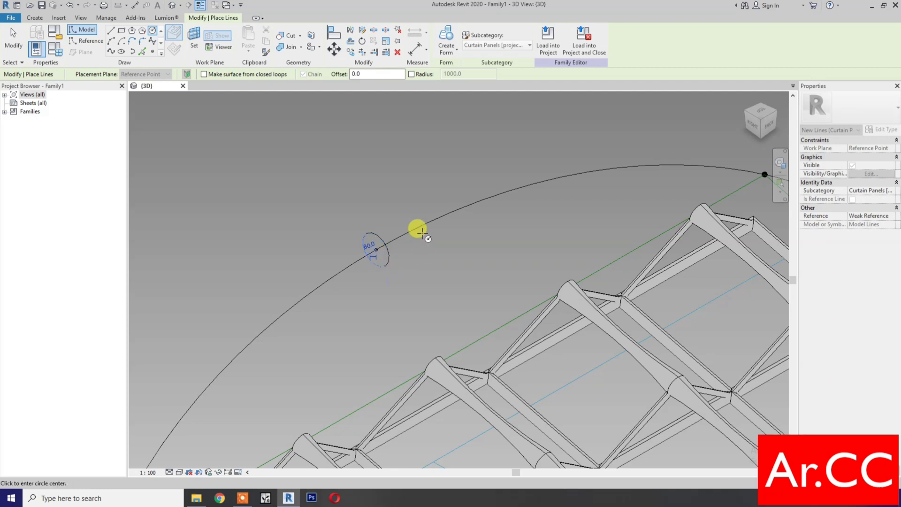
{"action": "scroll", "coordinate": [396, 254], "scroll_direction": "down", "scroll_amount": 2}
{"action": "key", "text": "Escape"}
{"action": "key", "text": "Escape"}
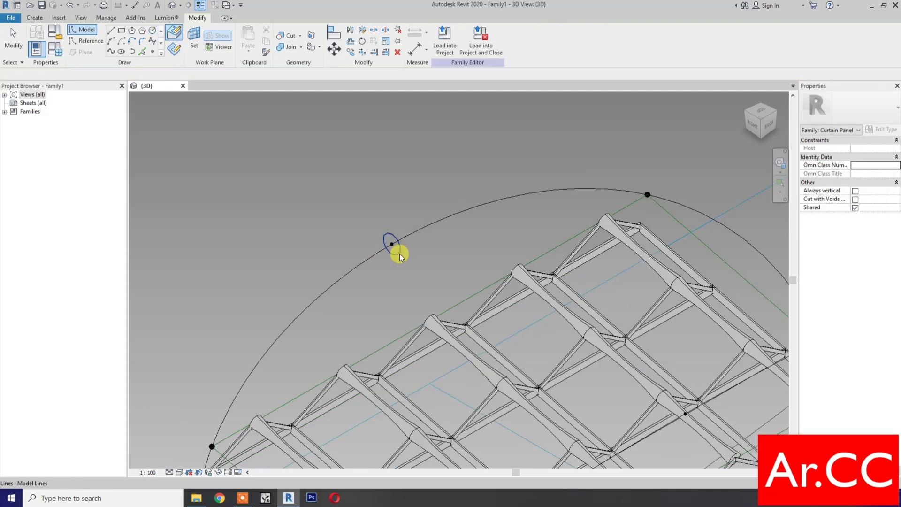
Make the circle a reference line and select it together with the arc.
{"action": "left_click", "coordinate": [400, 254]}
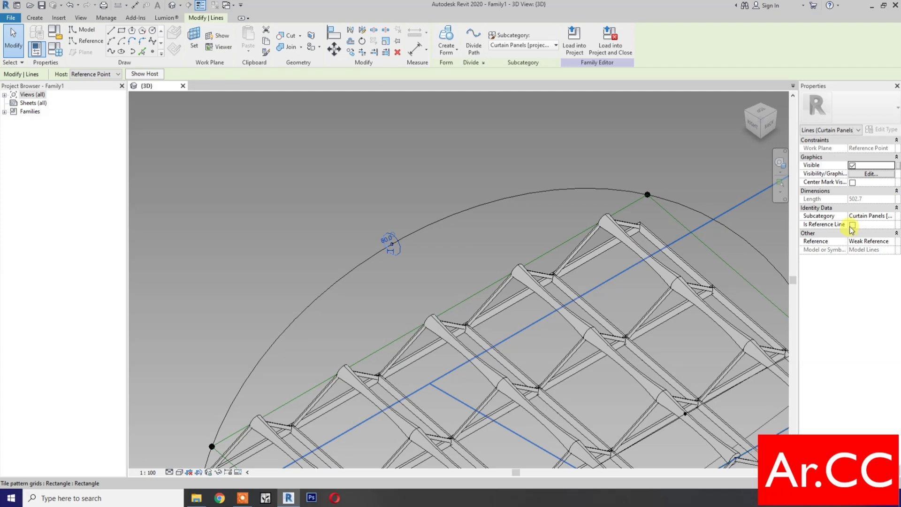
{"action": "left_click", "coordinate": [853, 225]}
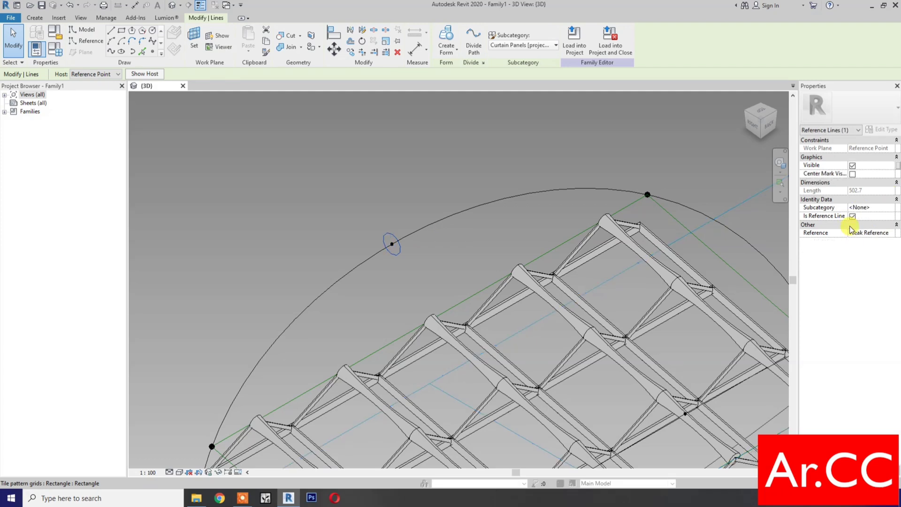
{"action": "left_click", "coordinate": [458, 212], "text": "ctrl"}
{"action": "scroll", "coordinate": [453, 207], "scroll_direction": "down", "scroll_amount": 3}
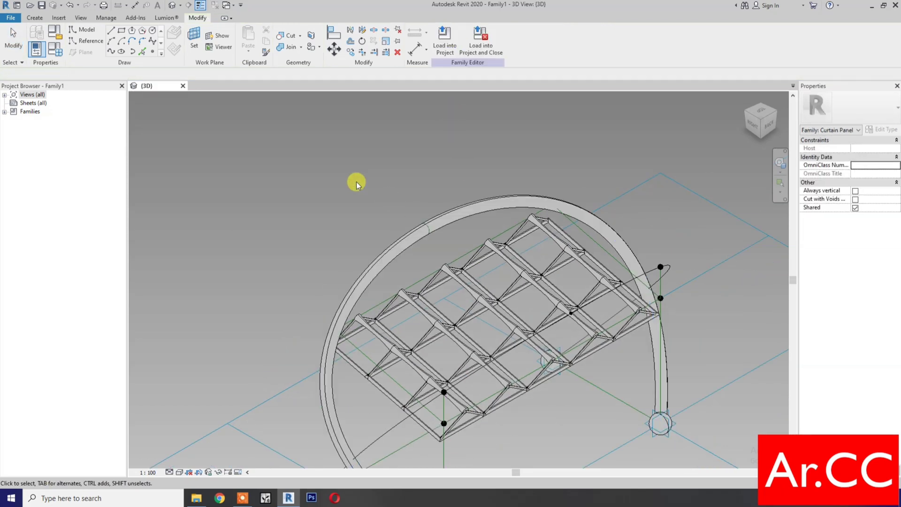
Draw a small circle profile on the second arc's reference point plane.
{"action": "left_click", "coordinate": [748, 116]}
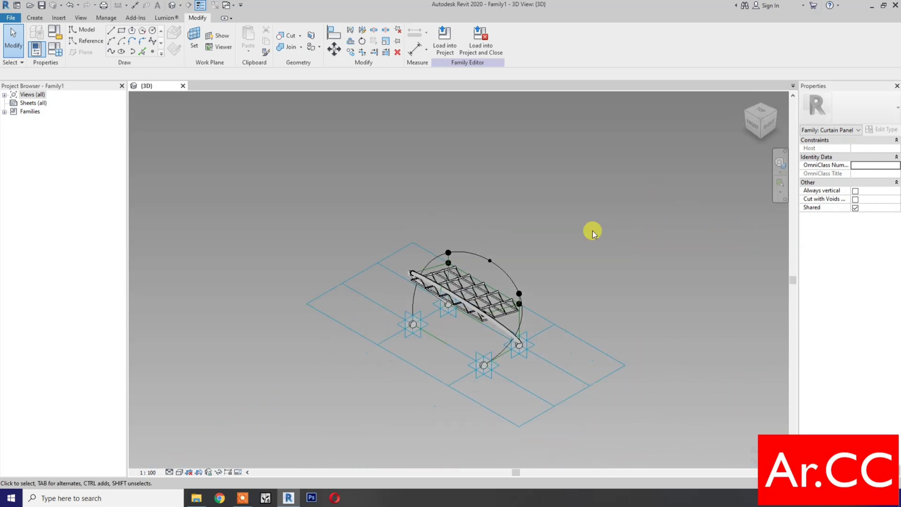
{"action": "scroll", "coordinate": [500, 248], "scroll_direction": "up", "scroll_amount": 3}
{"action": "scroll", "coordinate": [500, 248], "scroll_direction": "up", "scroll_amount": 2}
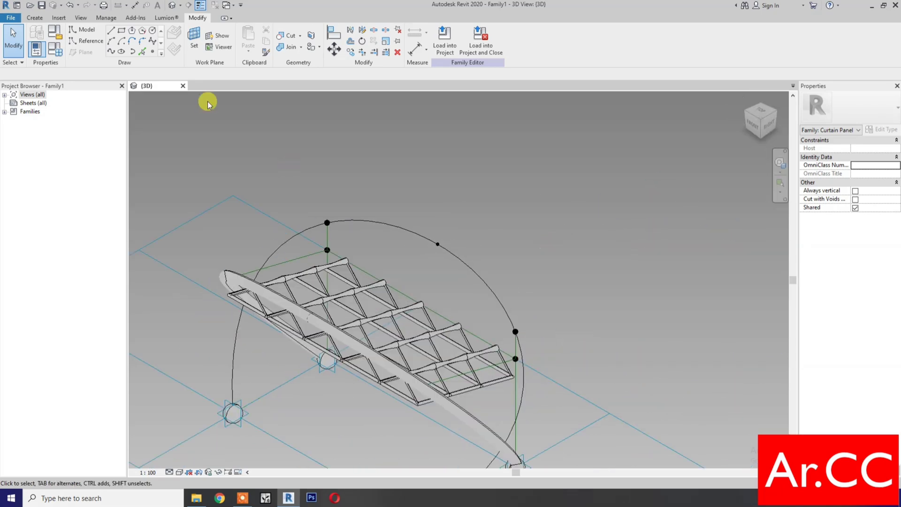
{"action": "left_click", "coordinate": [155, 34]}
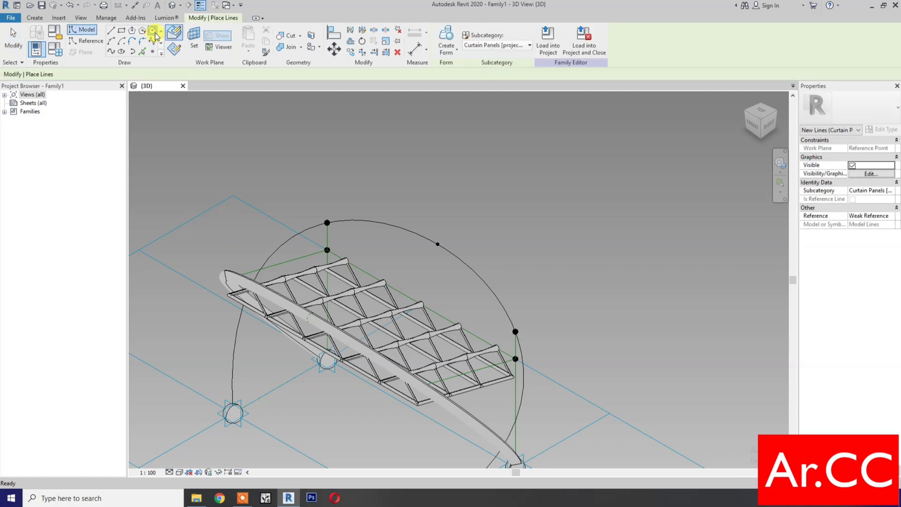
{"action": "left_click", "coordinate": [192, 40]}
{"action": "scroll", "coordinate": [417, 236], "scroll_direction": "up", "scroll_amount": 5}
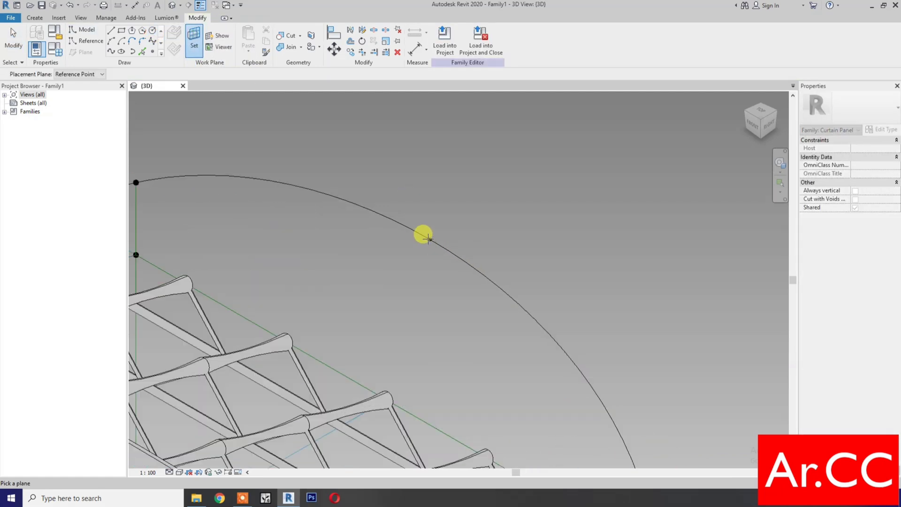
{"action": "left_click", "coordinate": [428, 238]}
{"action": "left_click", "coordinate": [428, 239]}
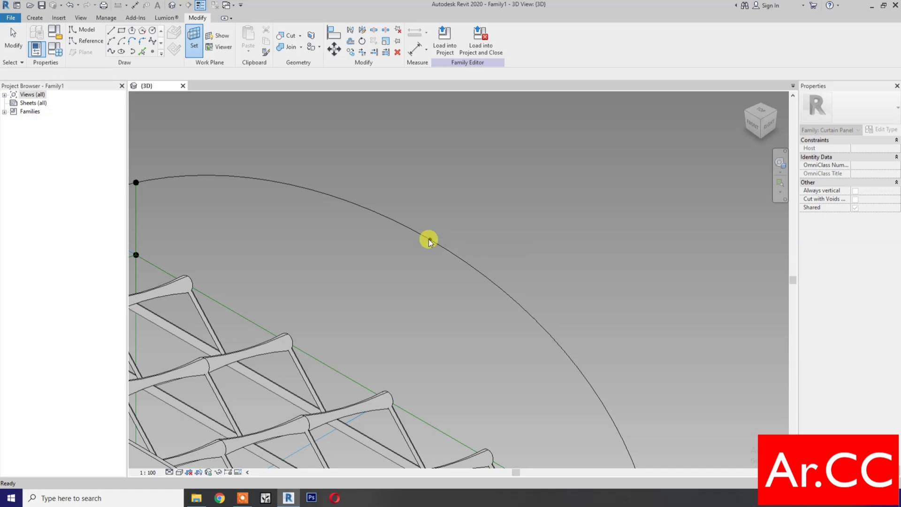
{"action": "left_click", "coordinate": [430, 239]}
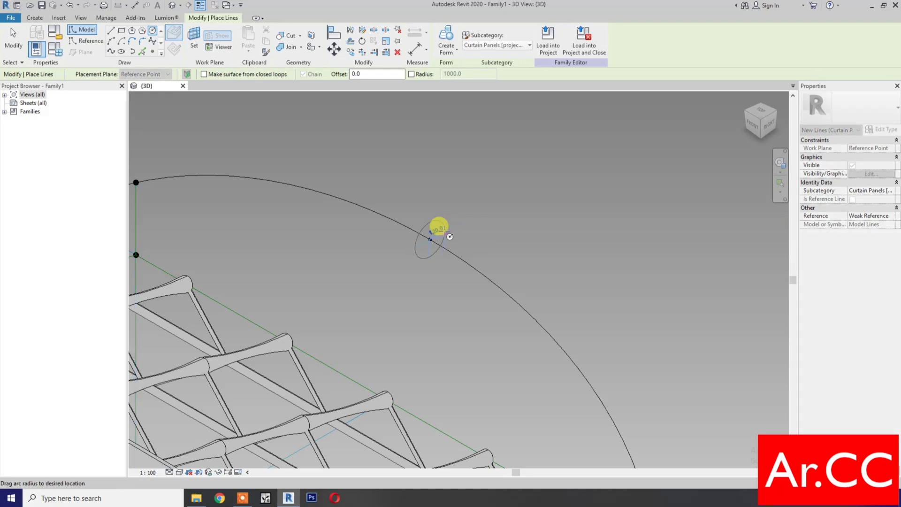
{"action": "left_click", "coordinate": [442, 231]}
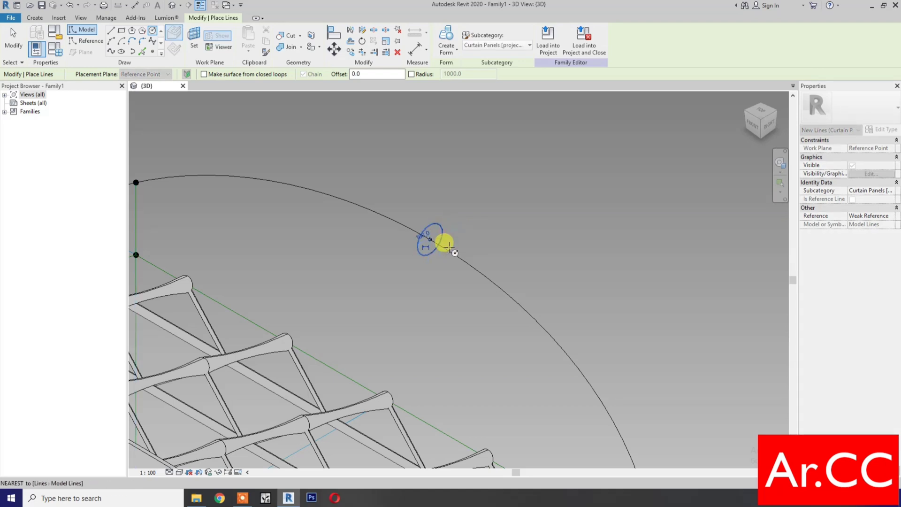
{"action": "key", "text": "Escape"}
{"action": "key", "text": "Escape"}
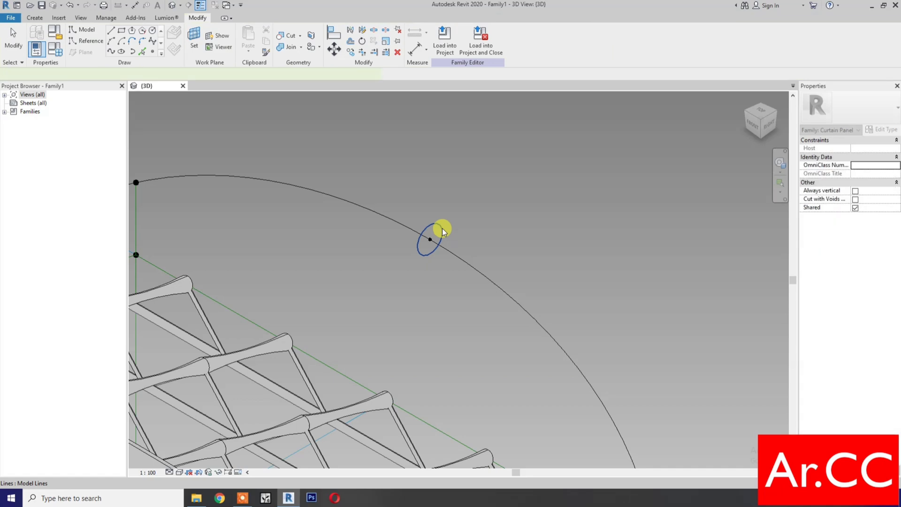
Sweep the small circle along the second arc into a tube arch with Create Form.
{"action": "left_click", "coordinate": [439, 229]}
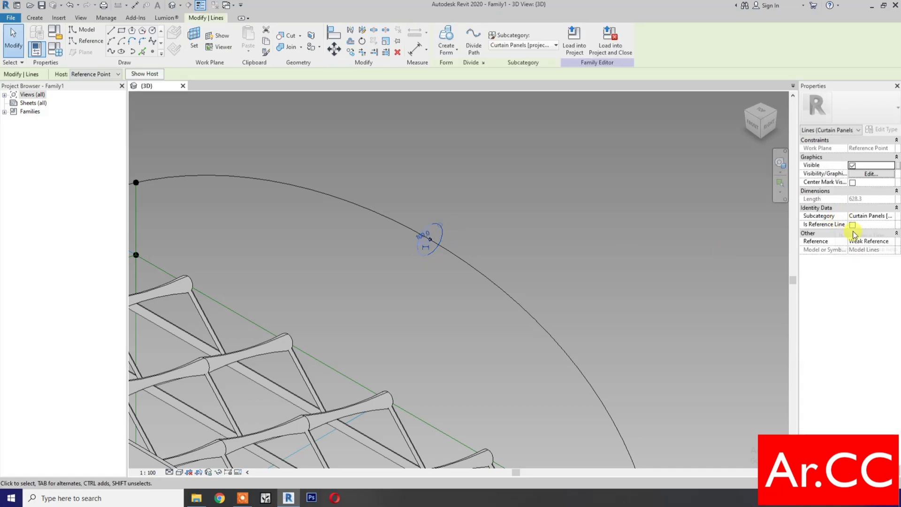
{"action": "left_click", "coordinate": [853, 225]}
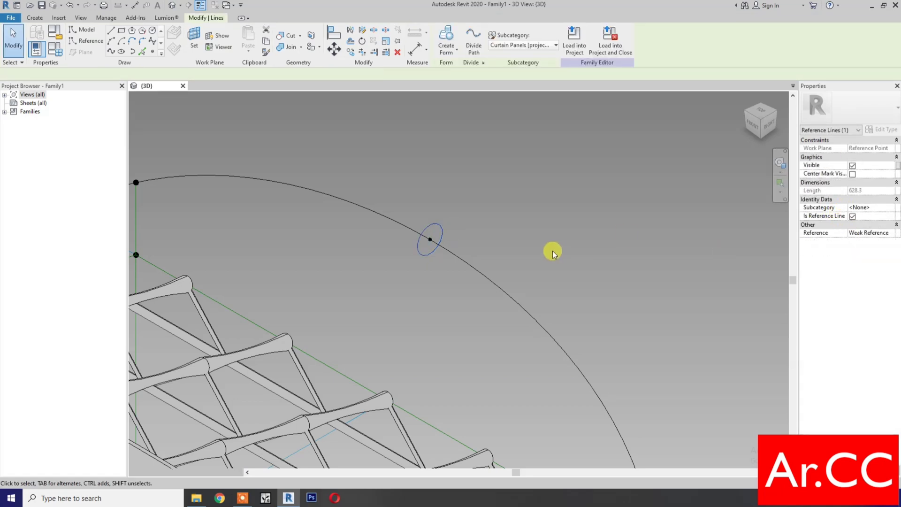
{"action": "left_click", "coordinate": [497, 291], "text": "ctrl"}
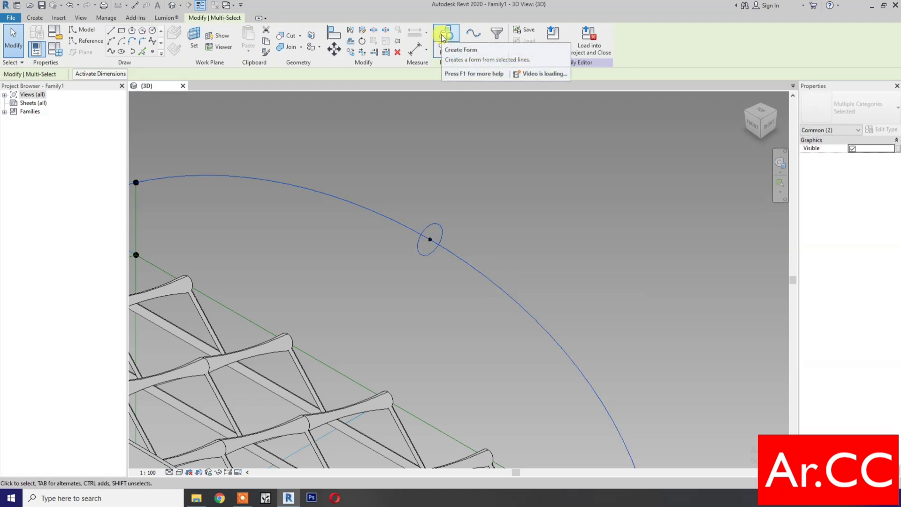
{"action": "key", "text": "Escape"}
Switch the view to Wireframe display and orbit to a new angle.
{"action": "scroll", "coordinate": [516, 216], "scroll_direction": "down", "scroll_amount": 6}
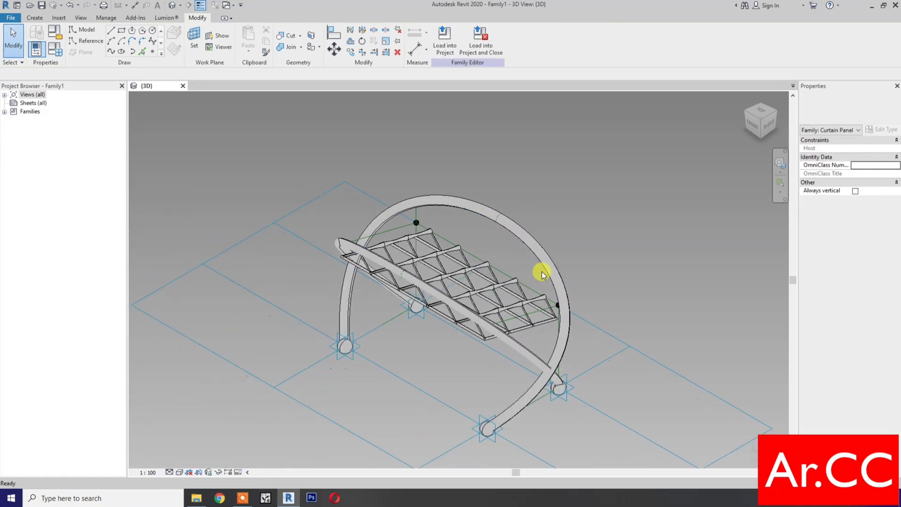
{"action": "left_click", "coordinate": [186, 472]}
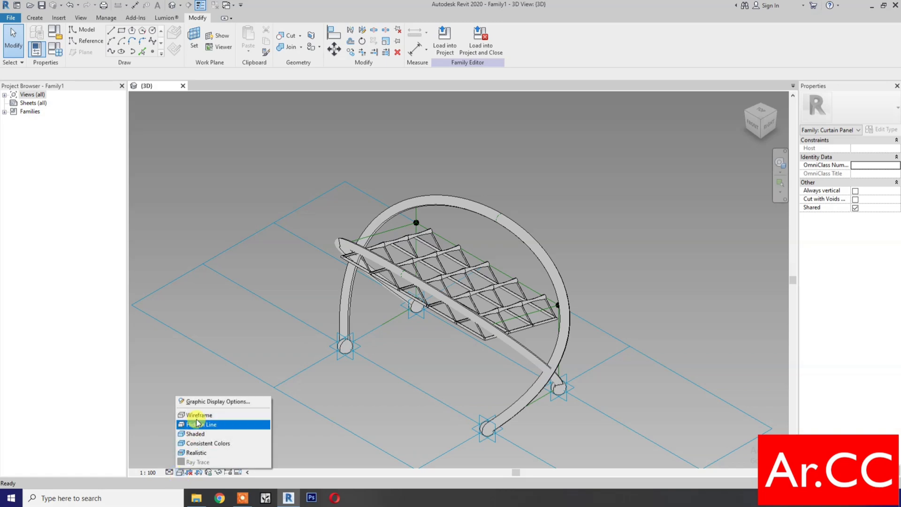
{"action": "left_click", "coordinate": [221, 417]}
{"action": "middle_click_drag", "start_coordinate": [402, 362], "coordinate": [389, 382], "text": "shift"}
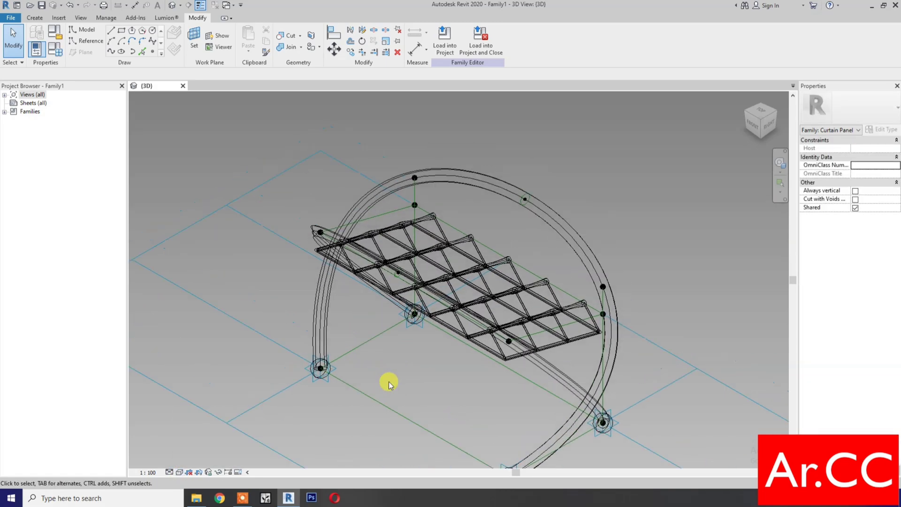
Open the Adaptive 2 Points Pipe 50 family from the Desktop and load it into the canopy.
{"action": "left_click", "coordinate": [194, 499]}
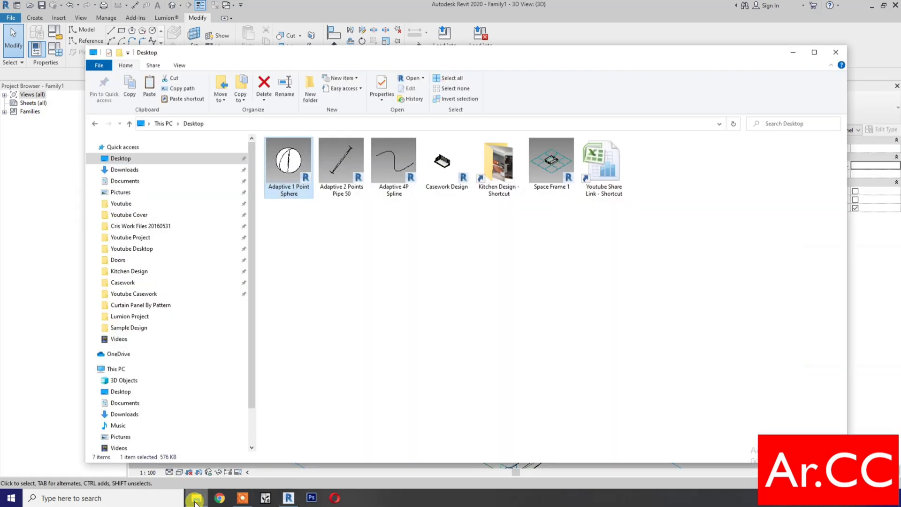
{"action": "left_click", "coordinate": [341, 170]}
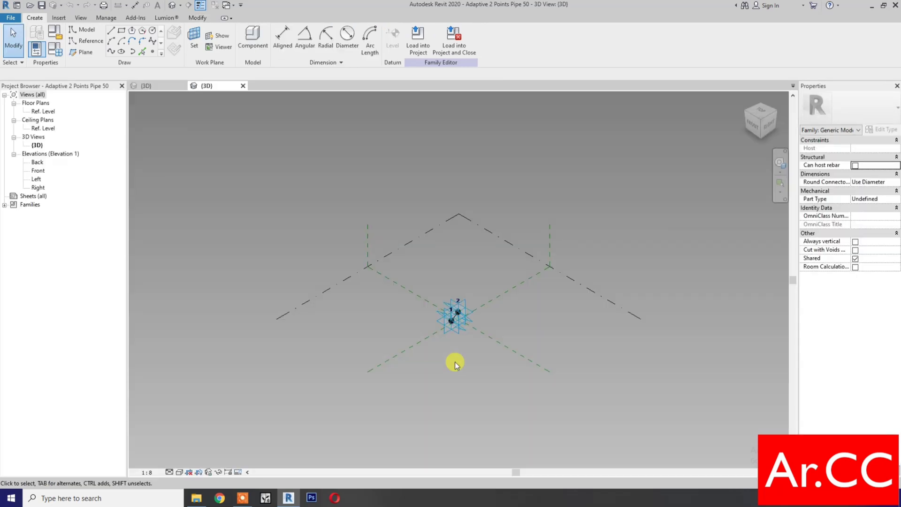
{"action": "scroll", "coordinate": [457, 332], "scroll_direction": "up", "scroll_amount": 5}
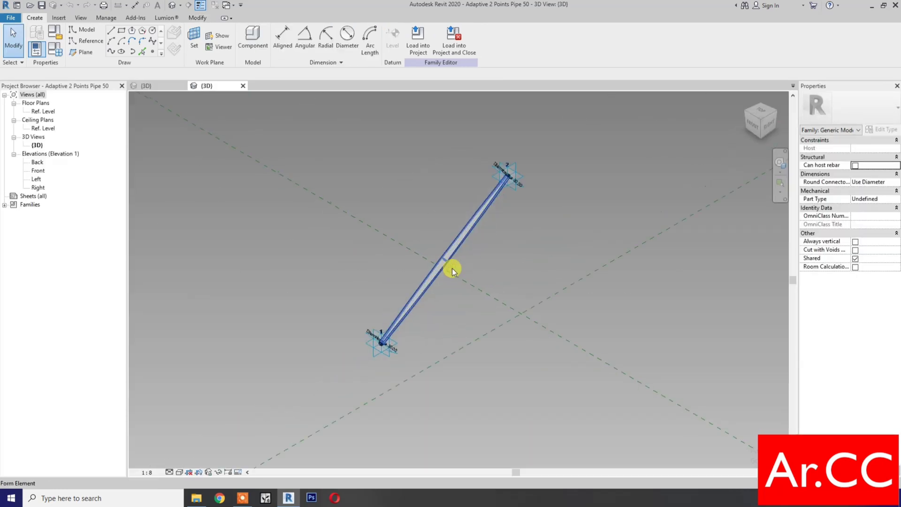
{"action": "middle_click_drag", "start_coordinate": [437, 344], "coordinate": [421, 432]}
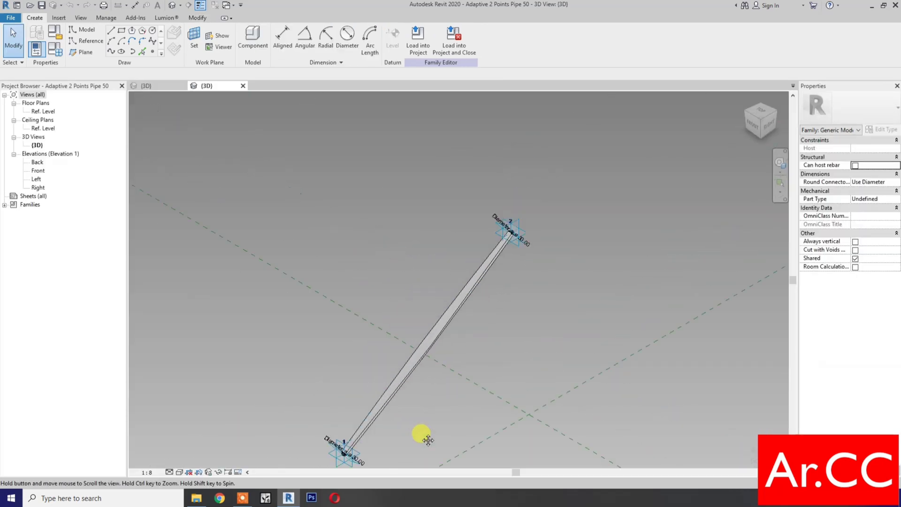
{"action": "left_click", "coordinate": [449, 53]}
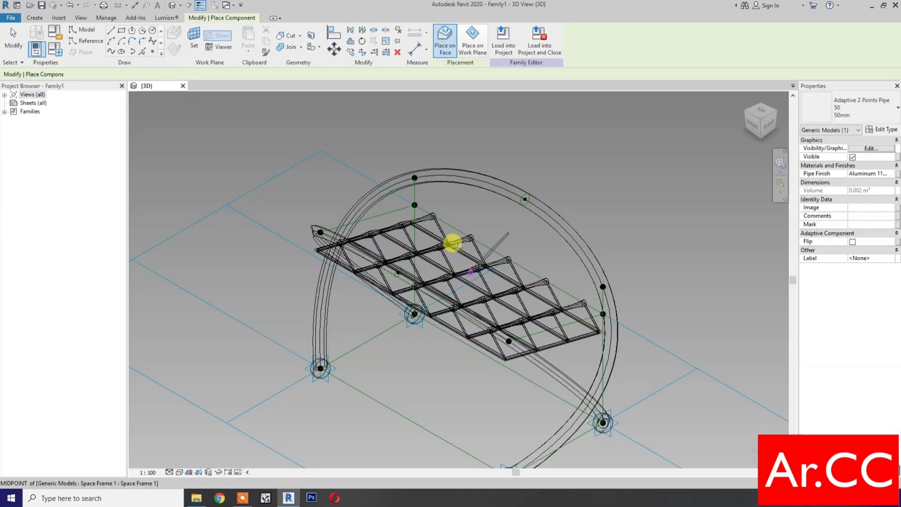
Place a 50mm pipe brace from the arch circle's top point to a space frame node.
{"action": "scroll", "coordinate": [449, 218], "scroll_direction": "up", "scroll_amount": 3}
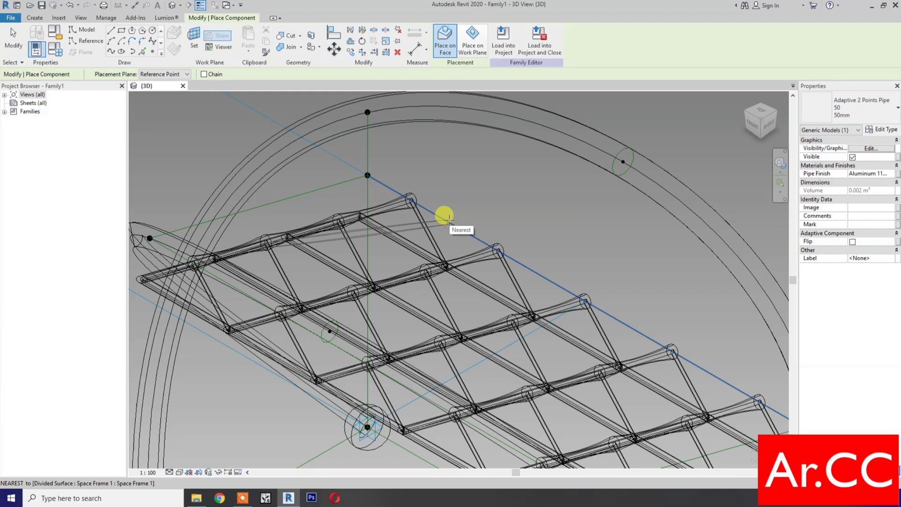
{"action": "scroll", "coordinate": [423, 263], "scroll_direction": "up", "scroll_amount": 2}
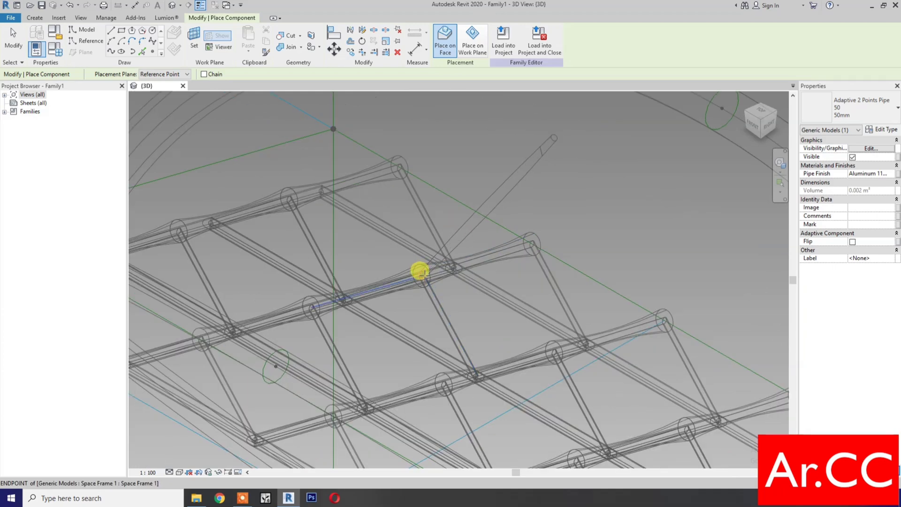
{"action": "scroll", "coordinate": [420, 272], "scroll_direction": "up", "scroll_amount": 2}
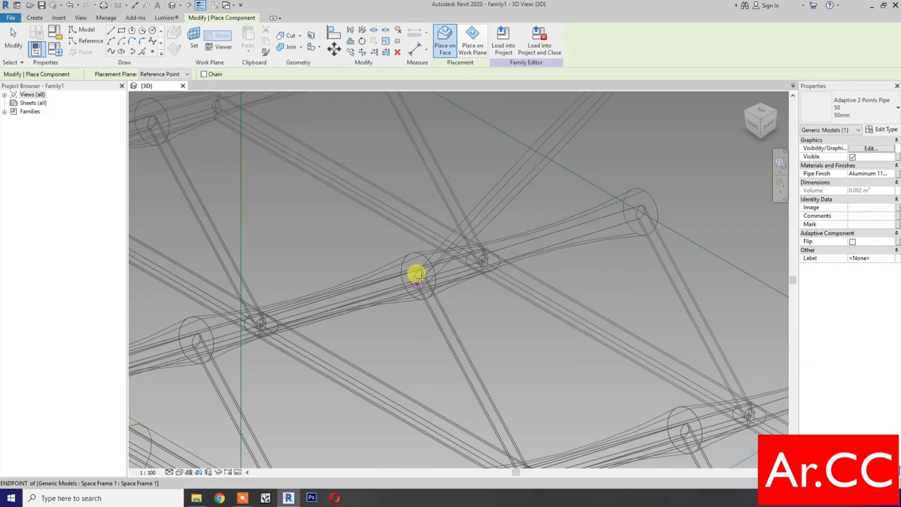
{"action": "scroll", "coordinate": [418, 274], "scroll_direction": "down", "scroll_amount": 2}
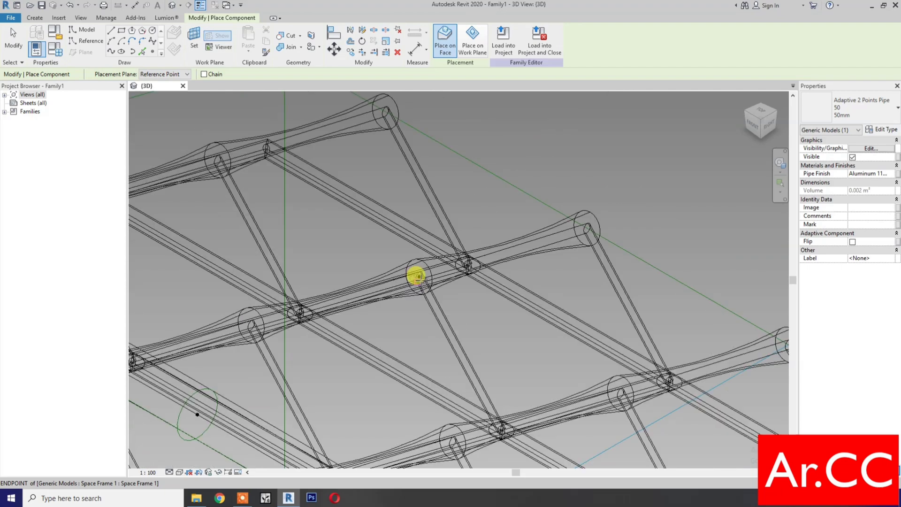
{"action": "scroll", "coordinate": [419, 276], "scroll_direction": "down", "scroll_amount": 2}
{"action": "scroll", "coordinate": [378, 164], "scroll_direction": "down", "scroll_amount": 1}
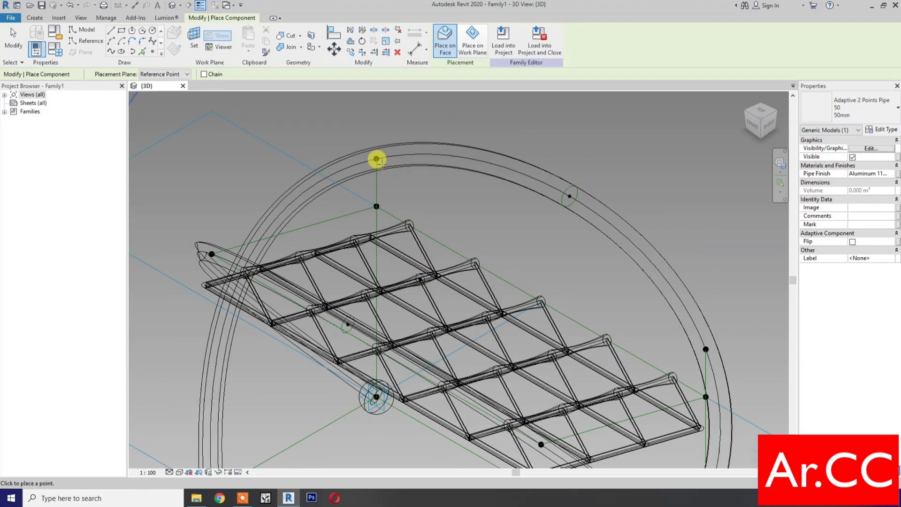
{"action": "left_click", "coordinate": [376, 157]}
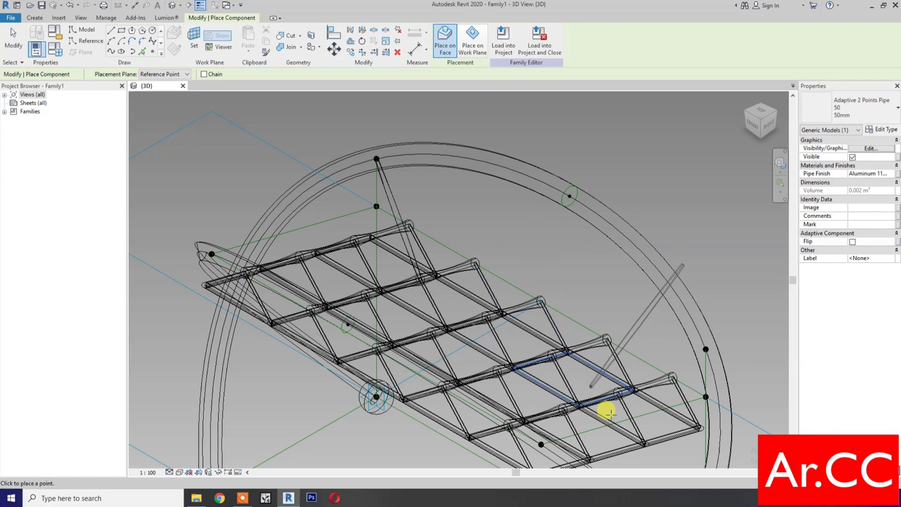
{"action": "scroll", "coordinate": [556, 359], "scroll_direction": "up", "scroll_amount": 3}
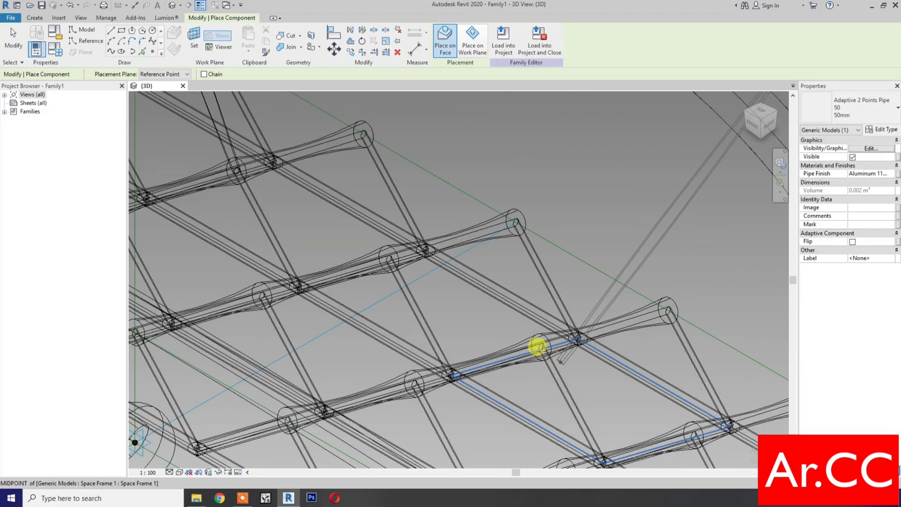
{"action": "scroll", "coordinate": [540, 346], "scroll_direction": "up", "scroll_amount": 2}
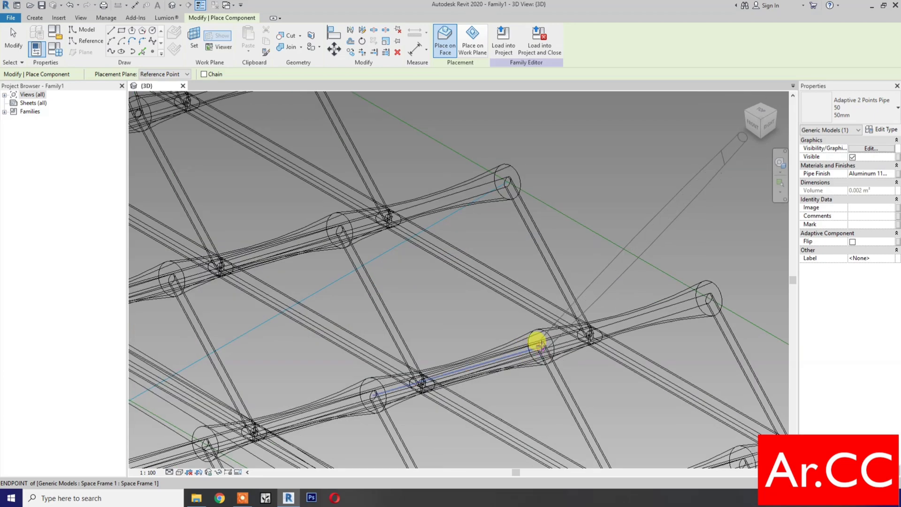
{"action": "scroll", "coordinate": [540, 343], "scroll_direction": "down", "scroll_amount": 3}
{"action": "left_click", "coordinate": [534, 338]}
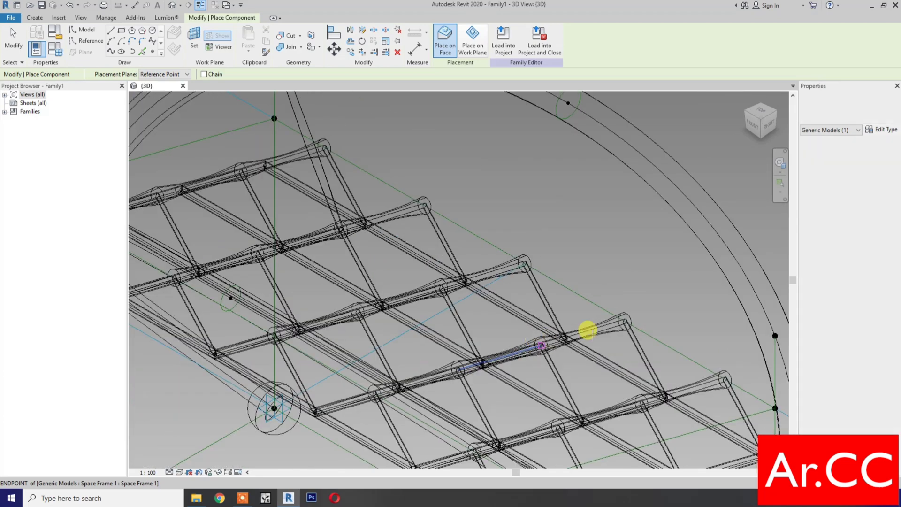
Anchor a second pipe brace at the circle's right reference point and restart placement.
{"action": "scroll", "coordinate": [586, 328], "scroll_direction": "down", "scroll_amount": 2}
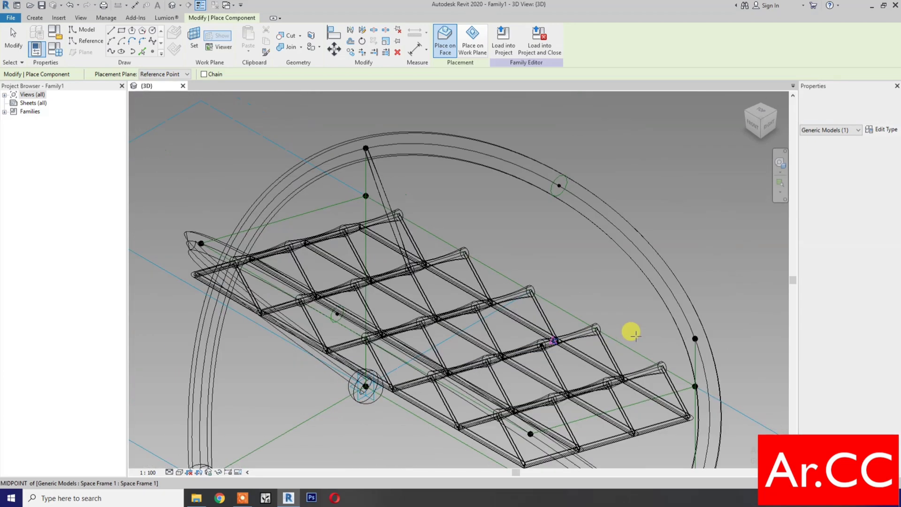
{"action": "left_click", "coordinate": [695, 337]}
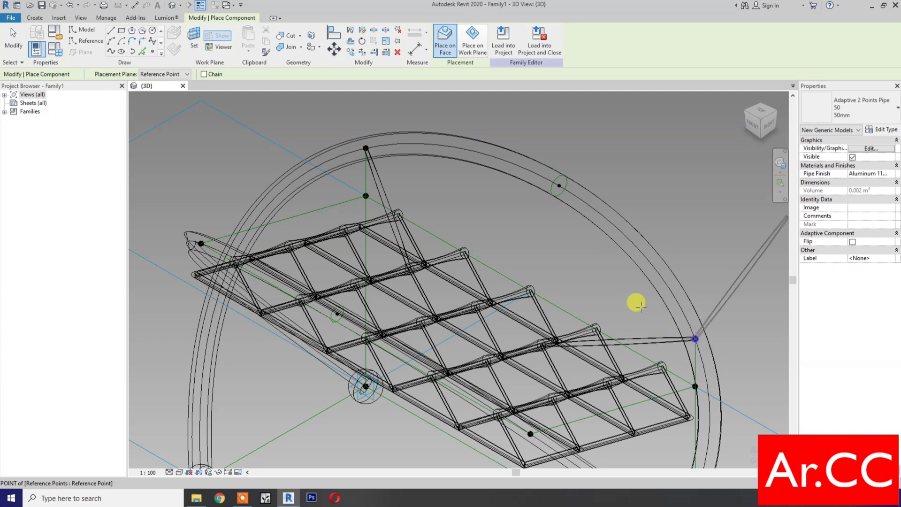
{"action": "key", "text": "Escape"}
{"action": "key", "text": "Return"}
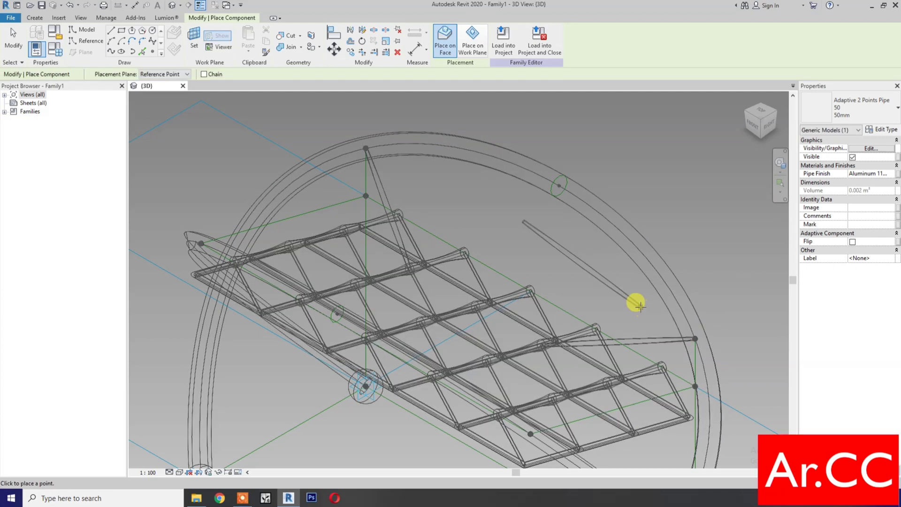
Cancel the pending pipe and reorient the 3D view to a corner angle.
{"action": "left_click", "coordinate": [751, 176]}
{"action": "key", "text": "Escape"}
{"action": "key", "text": "Escape"}
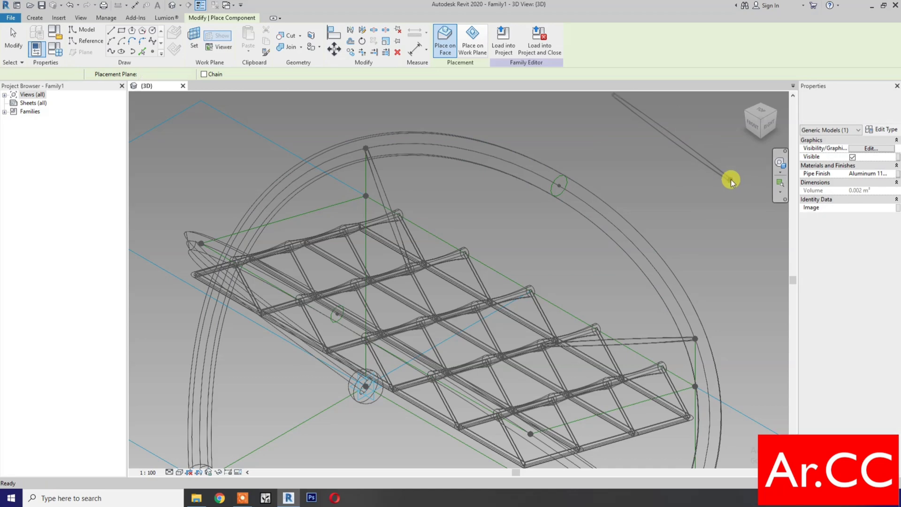
{"action": "left_click", "coordinate": [774, 112]}
{"action": "scroll", "coordinate": [443, 261], "scroll_direction": "up", "scroll_amount": 4}
{"action": "scroll", "coordinate": [434, 257], "scroll_direction": "up", "scroll_amount": 3}
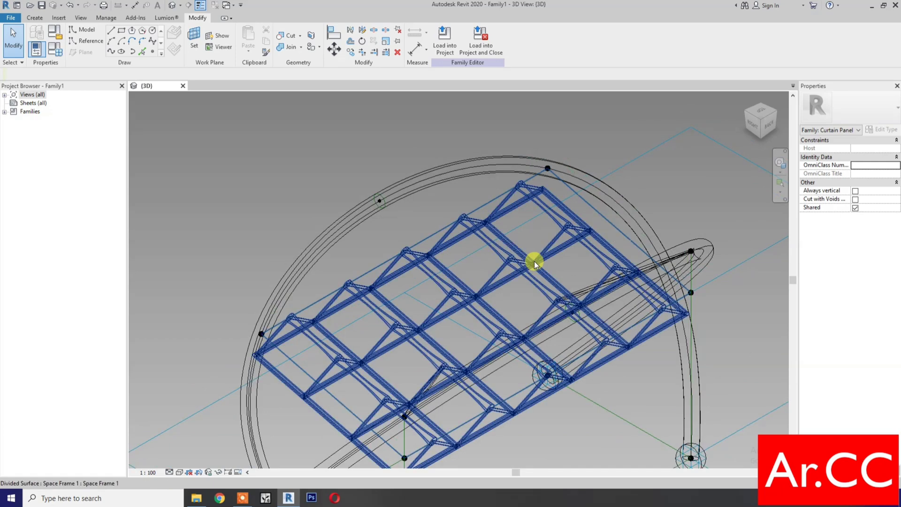
{"action": "scroll", "coordinate": [525, 255], "scroll_direction": "up", "scroll_amount": 2}
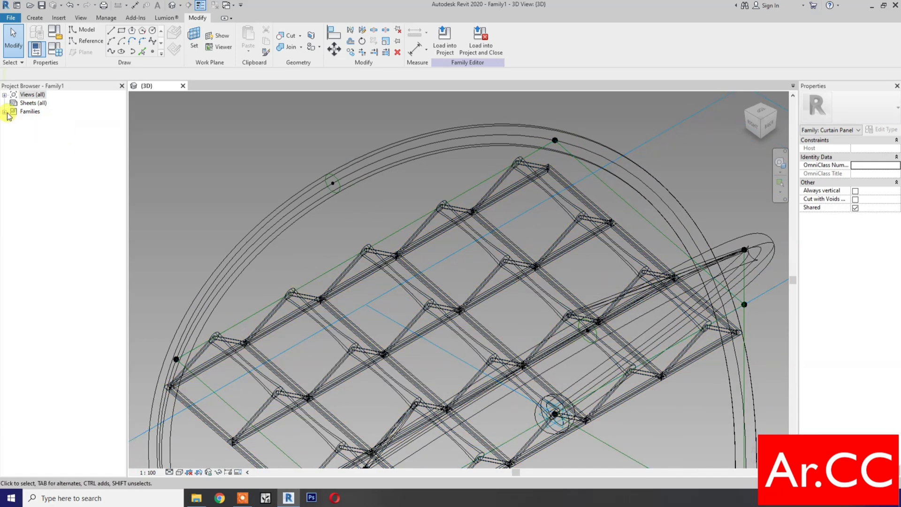
Drag the 50mm Adaptive 2 Points Pipe 50 type from Generic Models into the view.
{"action": "left_click", "coordinate": [4, 112]}
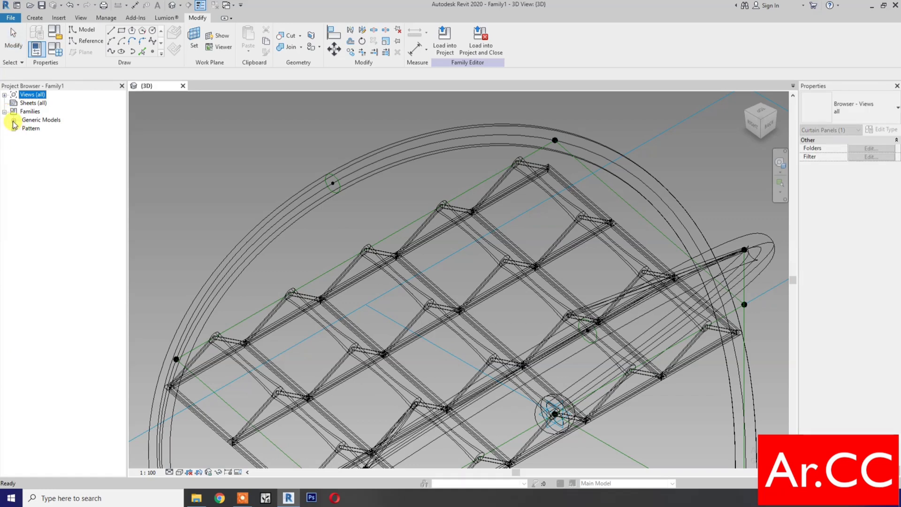
{"action": "left_click", "coordinate": [14, 120]}
{"action": "left_click", "coordinate": [23, 138]}
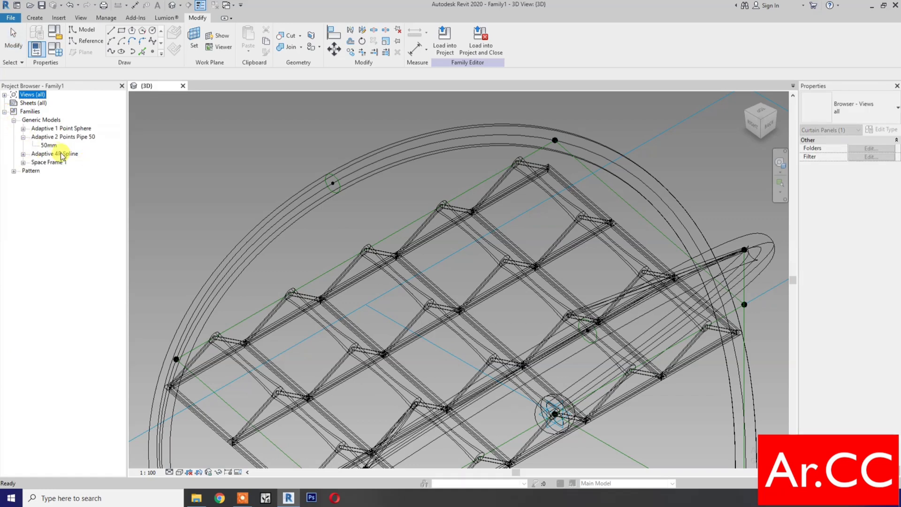
{"action": "left_click", "coordinate": [52, 145]}
{"action": "left_click_drag", "start_coordinate": [525, 263], "coordinate": [521, 256]}
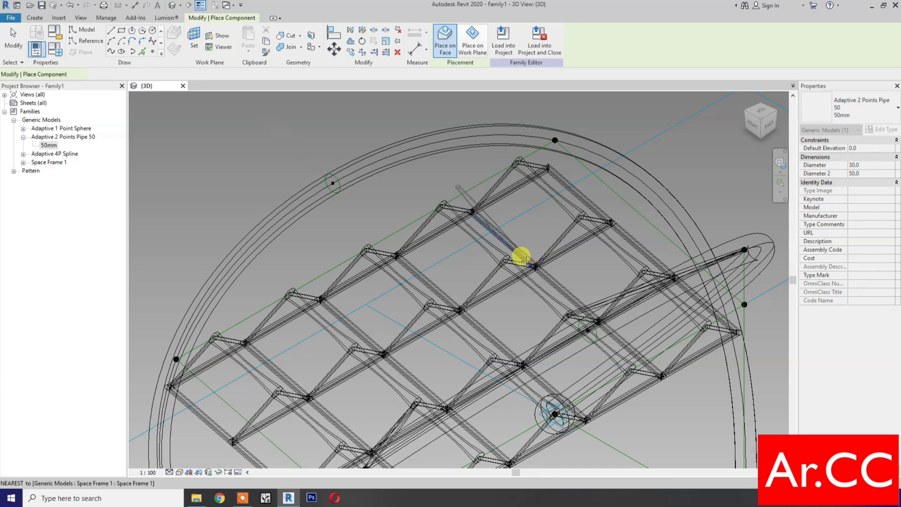
Start the 50mm brace on the arch's reference point.
{"action": "scroll", "coordinate": [517, 256], "scroll_direction": "up", "scroll_amount": 3}
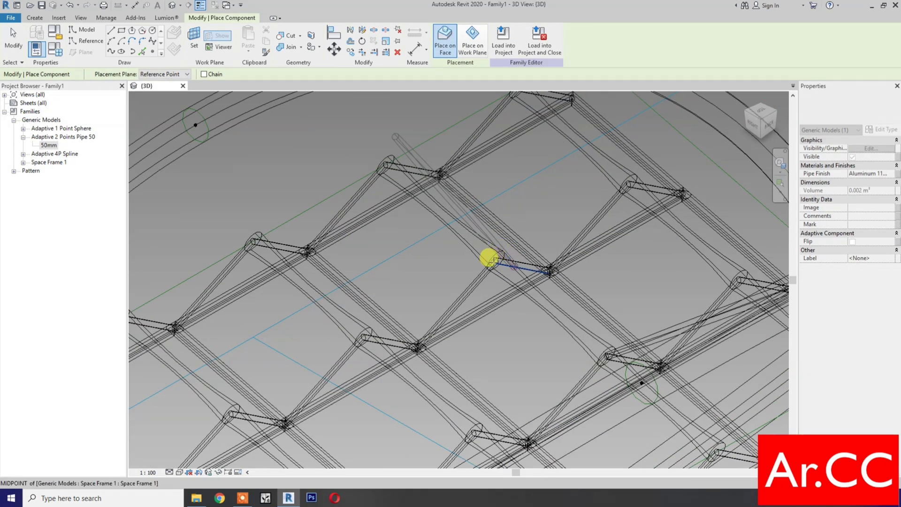
{"action": "scroll", "coordinate": [491, 255], "scroll_direction": "up", "scroll_amount": 2}
{"action": "scroll", "coordinate": [484, 262], "scroll_direction": "up", "scroll_amount": 2}
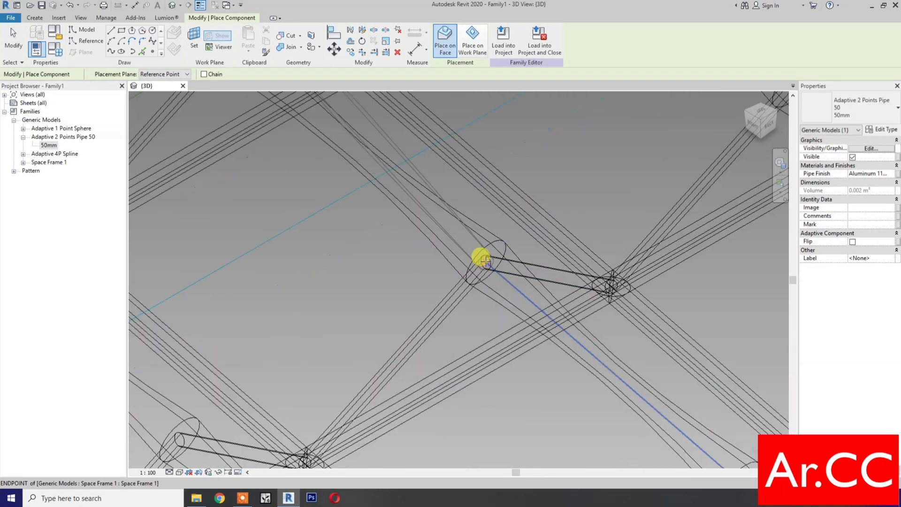
{"action": "scroll", "coordinate": [483, 260], "scroll_direction": "up", "scroll_amount": 2}
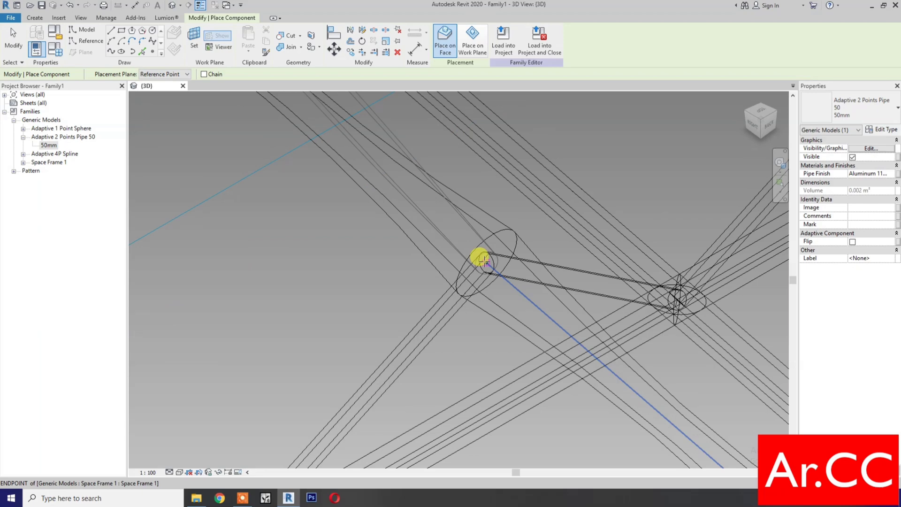
{"action": "scroll", "coordinate": [483, 268], "scroll_direction": "down", "scroll_amount": 4}
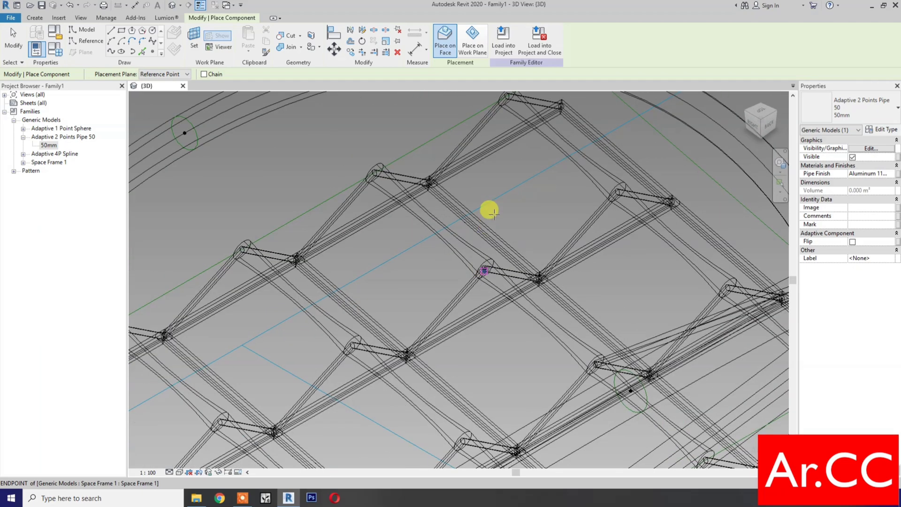
{"action": "scroll", "coordinate": [489, 235], "scroll_direction": "down", "scroll_amount": 2}
{"action": "middle_click_drag", "start_coordinate": [483, 252], "coordinate": [514, 213], "text": "shift"}
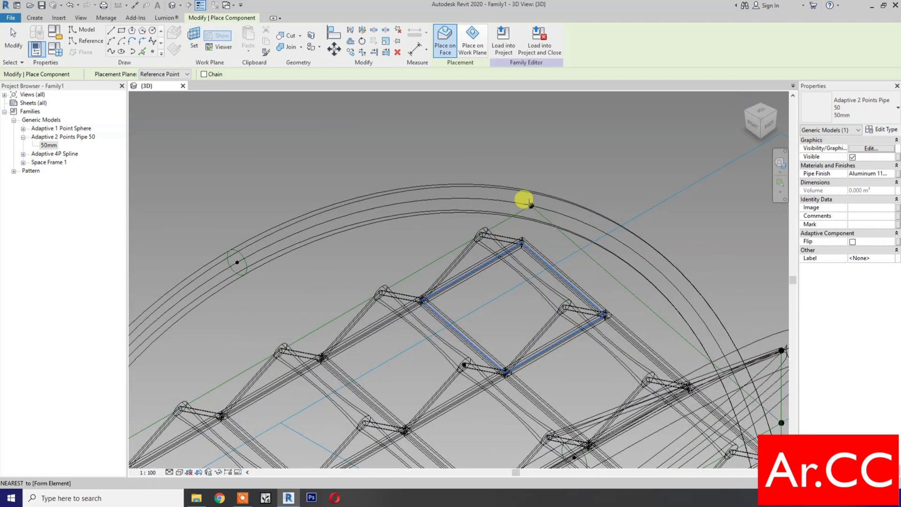
{"action": "left_click", "coordinate": [529, 203]}
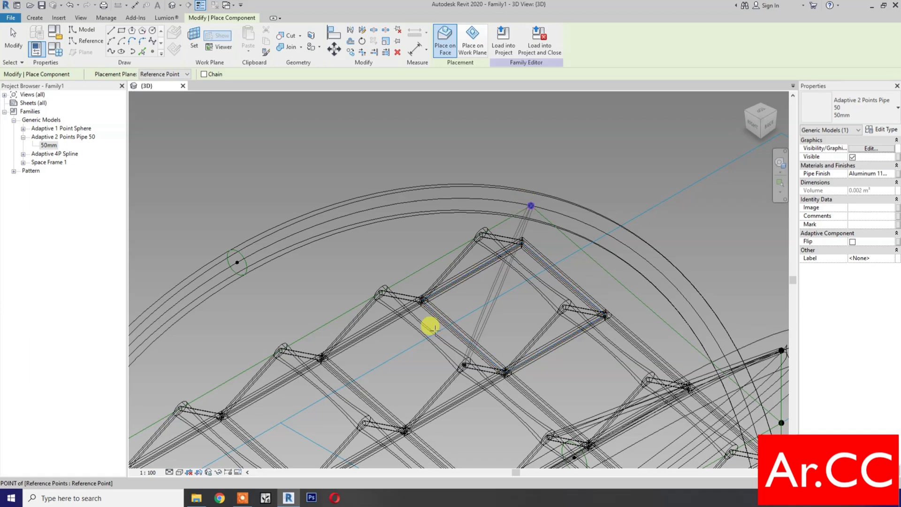
End the brace on a truss node endpoint.
{"action": "middle_click_drag", "start_coordinate": [416, 332], "coordinate": [551, 209]}
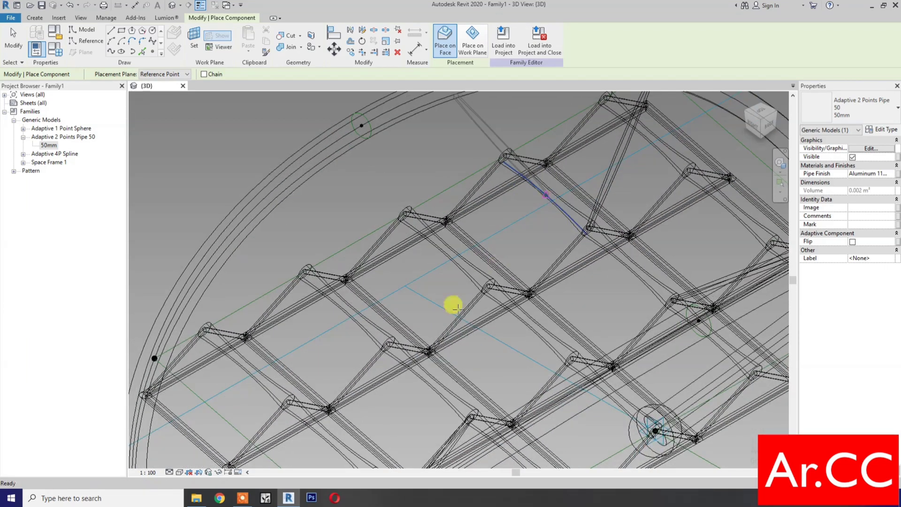
{"action": "scroll", "coordinate": [376, 352], "scroll_direction": "up", "scroll_amount": 2}
{"action": "scroll", "coordinate": [384, 355], "scroll_direction": "up", "scroll_amount": 2}
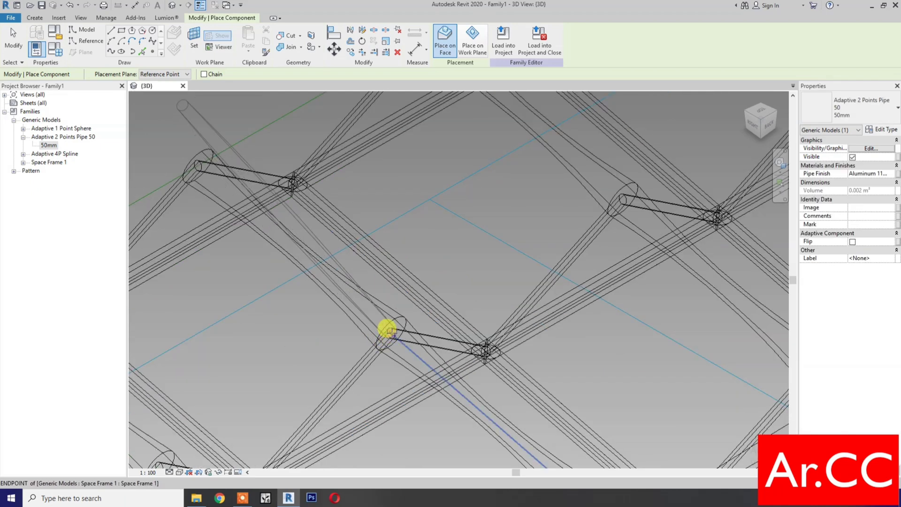
{"action": "left_click", "coordinate": [392, 324]}
{"action": "scroll", "coordinate": [392, 324], "scroll_direction": "down", "scroll_amount": 5}
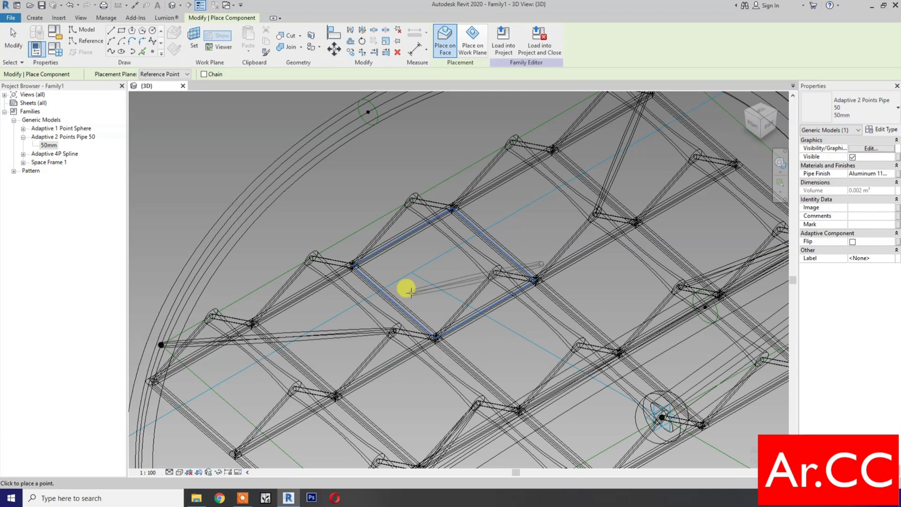
{"action": "scroll", "coordinate": [407, 287], "scroll_direction": "down", "scroll_amount": 4}
{"action": "scroll", "coordinate": [201, 458], "scroll_direction": "up", "scroll_amount": 4}
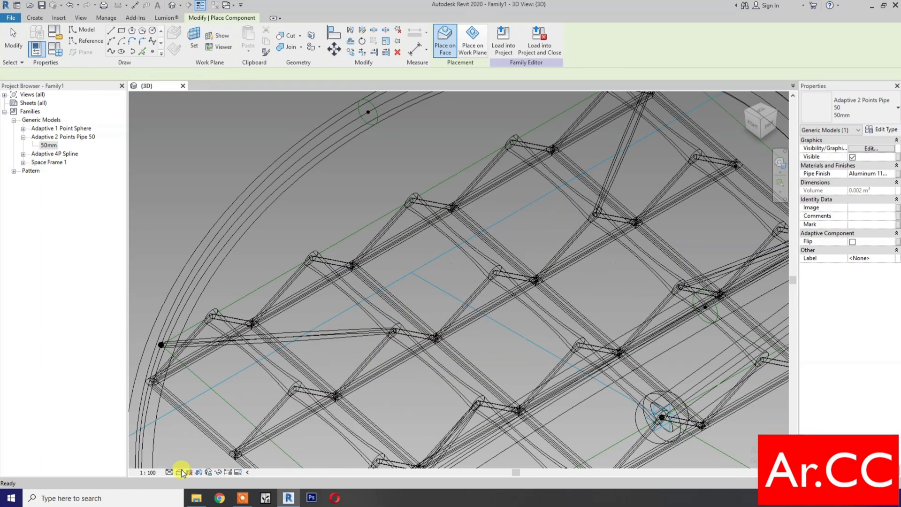
Switch to Shaded display, end pipe placement, and view the whole canopy from a ViewCube corner.
{"action": "left_click", "coordinate": [181, 473]}
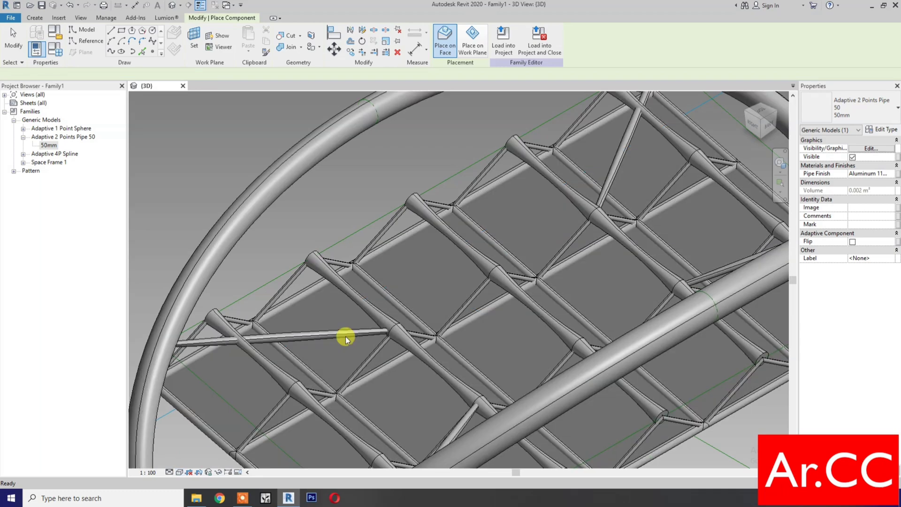
{"action": "scroll", "coordinate": [346, 339], "scroll_direction": "down", "scroll_amount": 5}
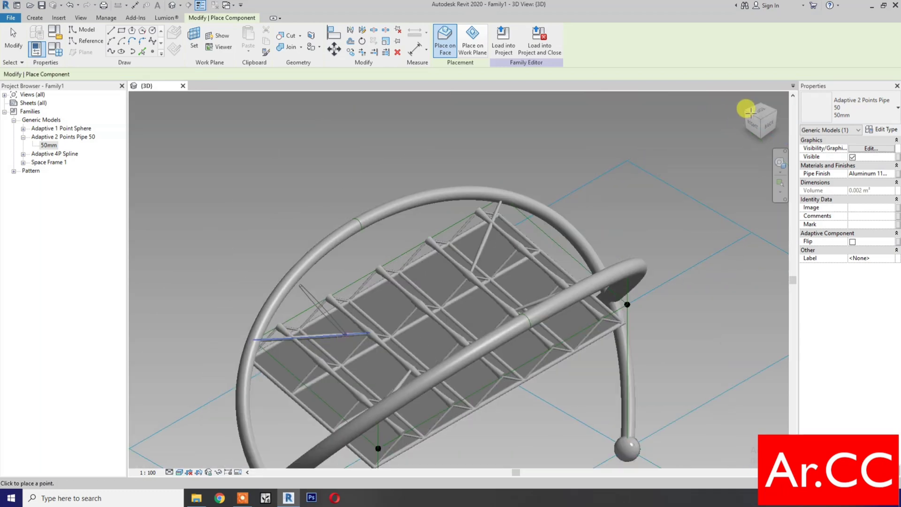
{"action": "left_click", "coordinate": [749, 128]}
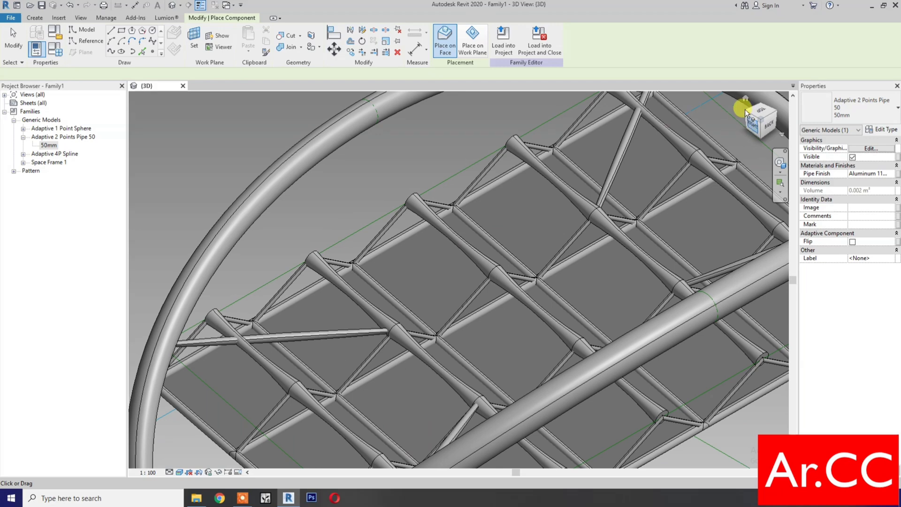
{"action": "key", "text": "Escape"}
{"action": "left_click", "coordinate": [745, 112]}
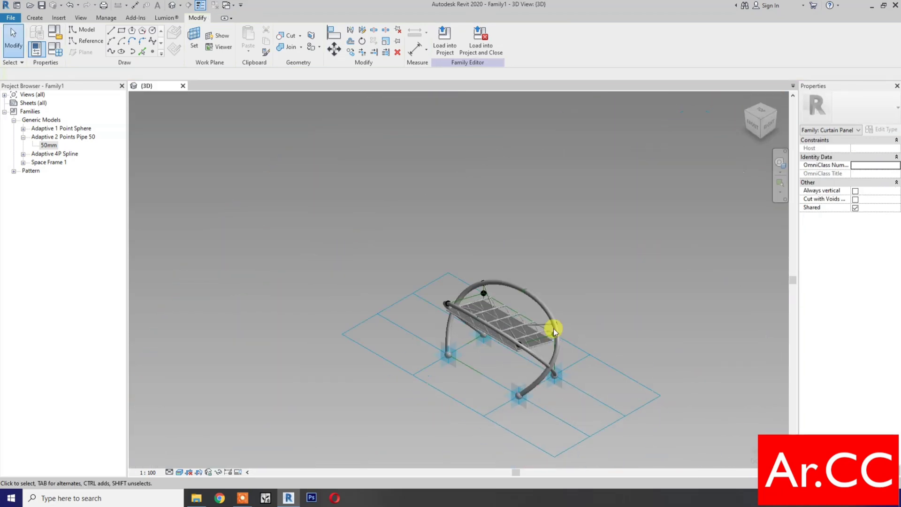
{"action": "scroll", "coordinate": [483, 338], "scroll_direction": "up", "scroll_amount": 3}
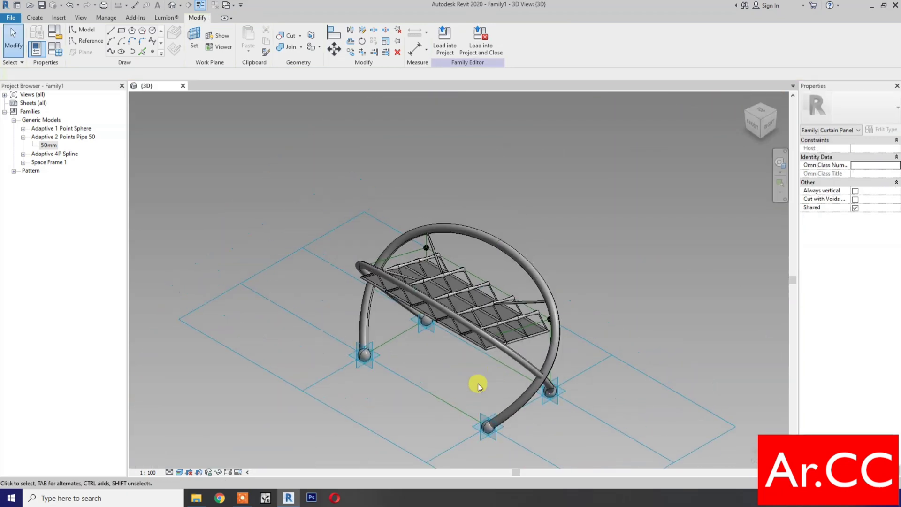
{"action": "scroll", "coordinate": [478, 386], "scroll_direction": "up", "scroll_amount": 2}
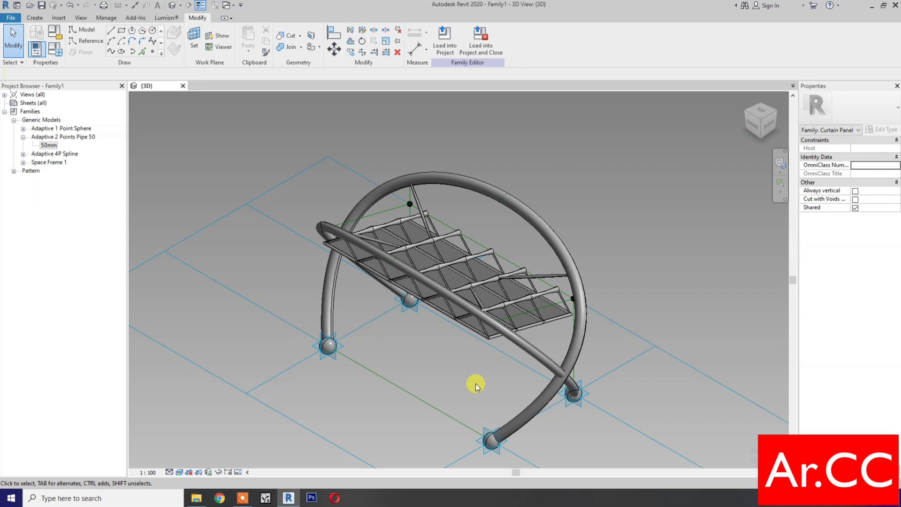
In Family Types, set NCP Offset to 0.9 and Height to 2600, then apply.
{"action": "left_click", "coordinate": [55, 49]}
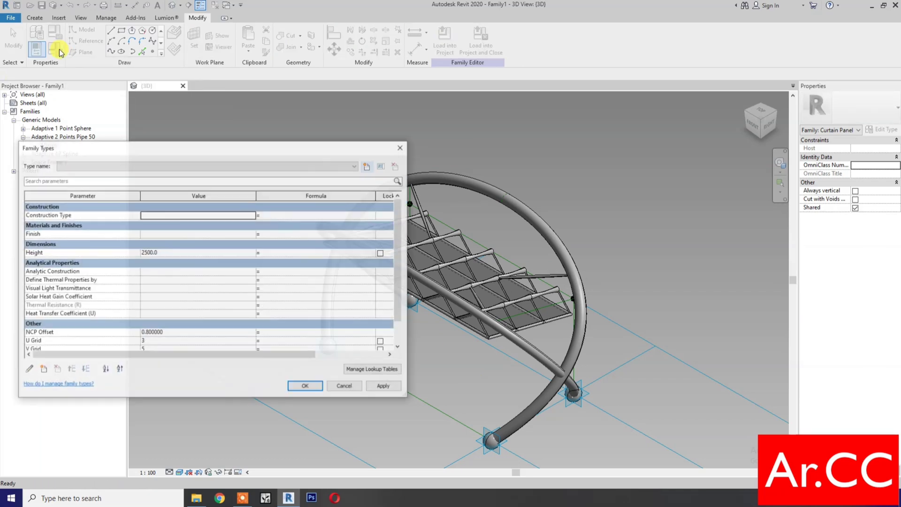
{"action": "left_click", "coordinate": [347, 390]}
{"action": "middle_click_drag", "start_coordinate": [353, 398], "coordinate": [458, 389]}
{"action": "left_click", "coordinate": [55, 49]}
{"action": "left_click", "coordinate": [183, 332]}
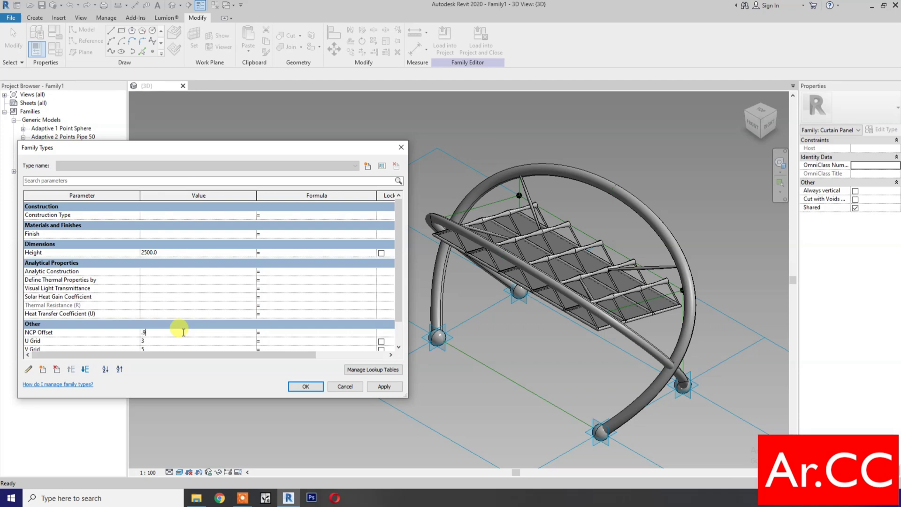
{"action": "left_click", "coordinate": [392, 391]}
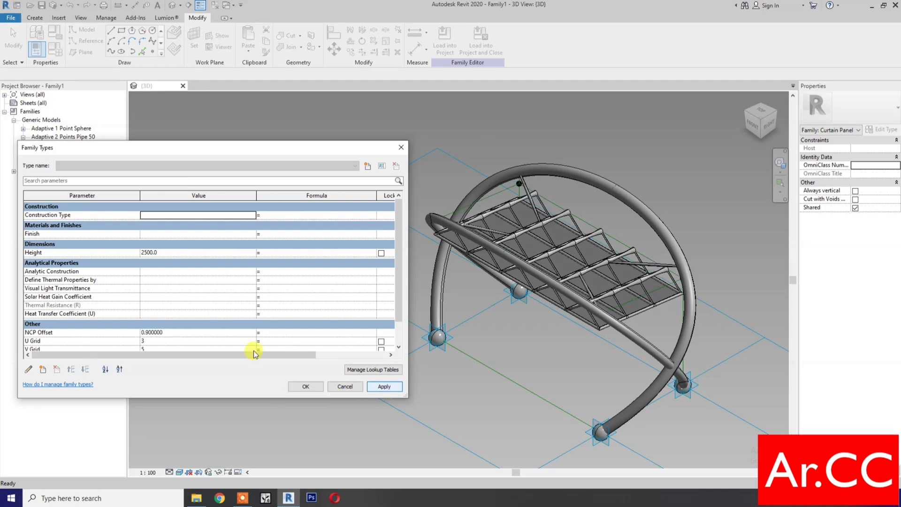
{"action": "left_click", "coordinate": [173, 253]}
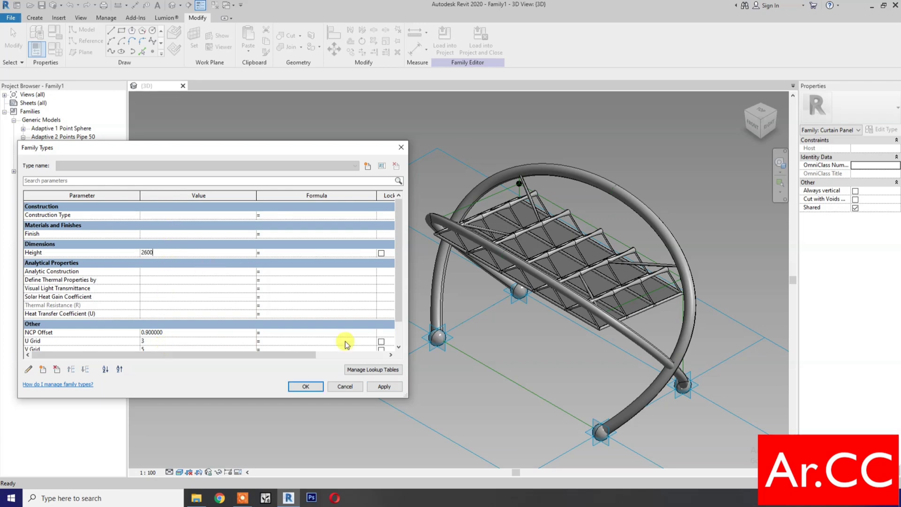
{"action": "left_click", "coordinate": [383, 387]}
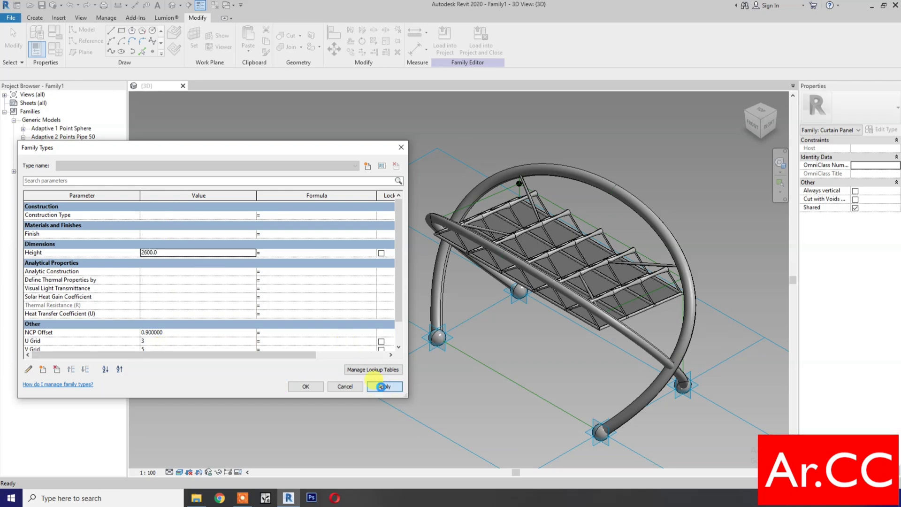
{"action": "left_click", "coordinate": [383, 387]}
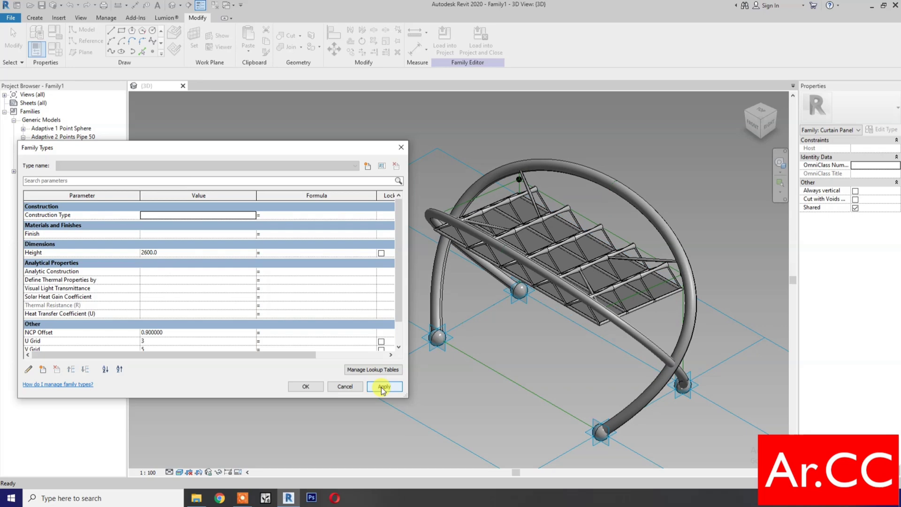
{"action": "left_click", "coordinate": [301, 386]}
{"action": "left_click", "coordinate": [779, 162]}
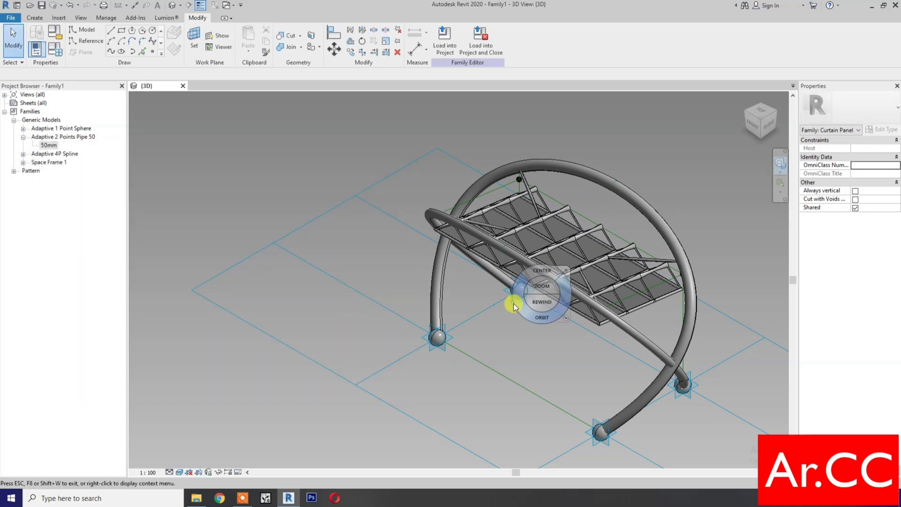
Save the family to the Desktop as 'Pattern Based Waiting Shed'.
{"action": "left_click_drag", "start_coordinate": [524, 314], "coordinate": [380, 327]}
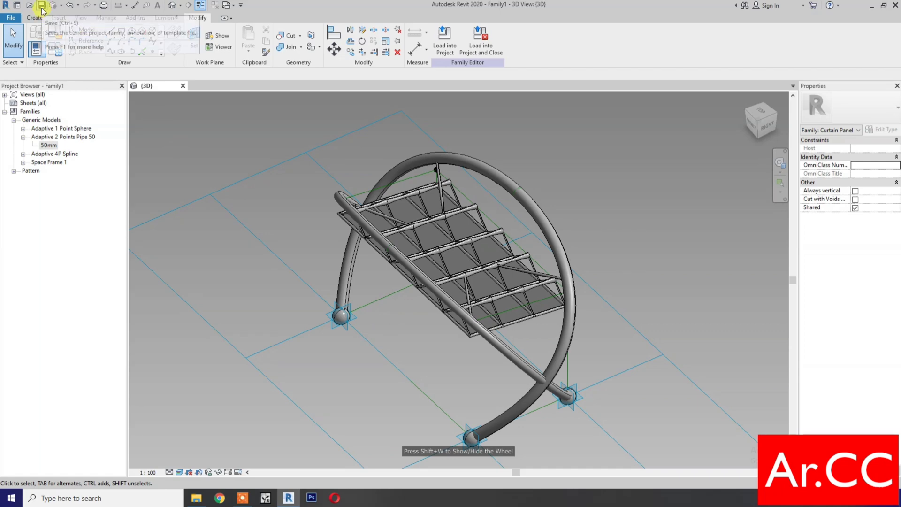
{"action": "key", "text": "ctrl+s"}
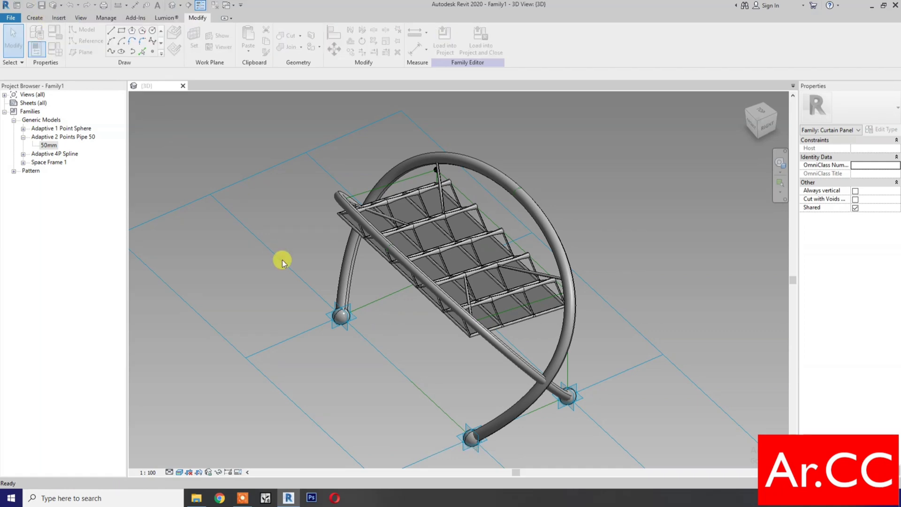
{"action": "left_click", "coordinate": [358, 175]}
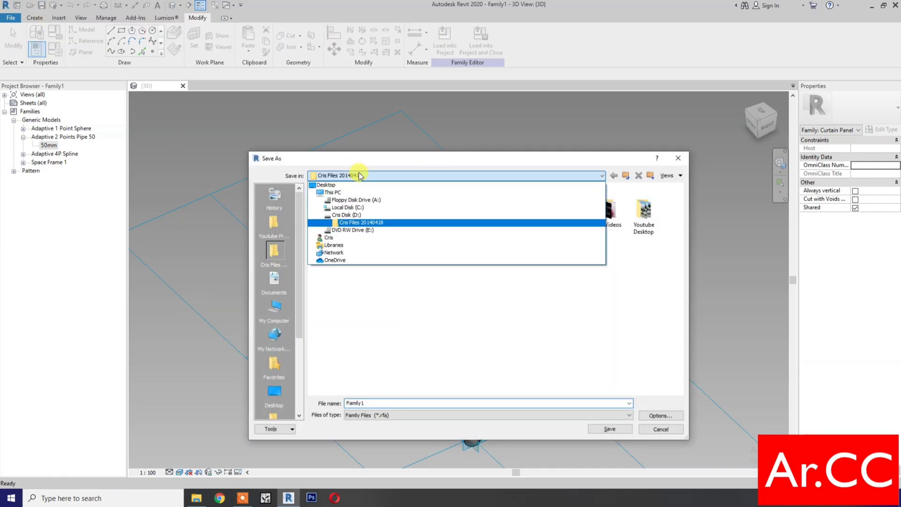
{"action": "left_click", "coordinate": [362, 184]}
{"action": "double_click", "coordinate": [388, 403]}
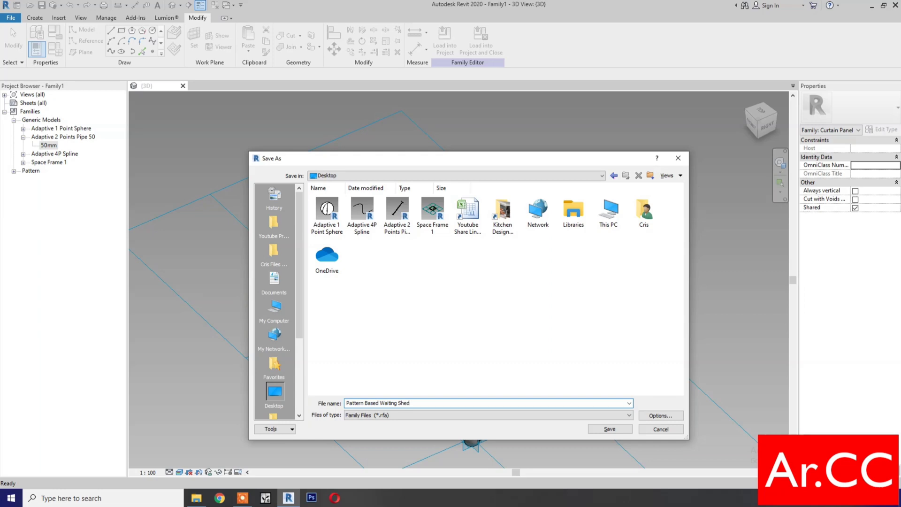
{"action": "left_click", "coordinate": [608, 430]}
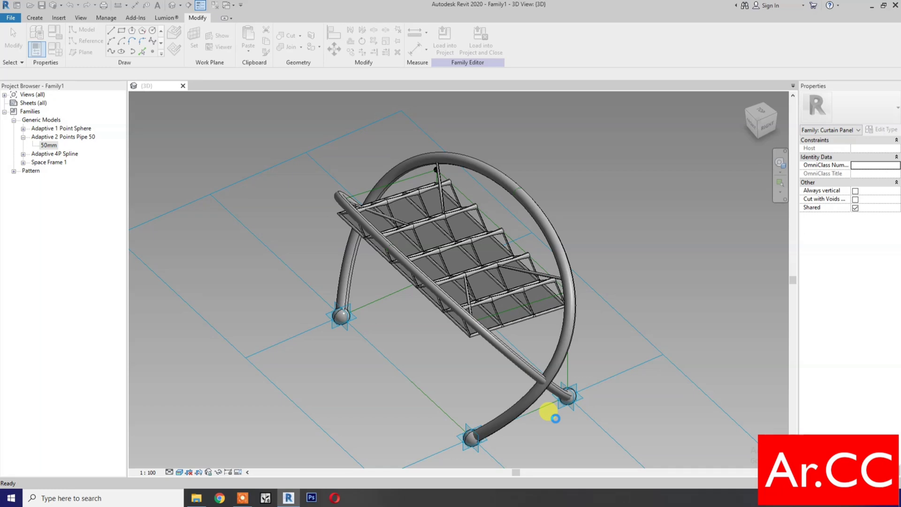
Open the 095DesignTest project from the Youtube Project folder in File Explorer.
{"action": "left_click", "coordinate": [198, 499]}
{"action": "left_click", "coordinate": [120, 237]}
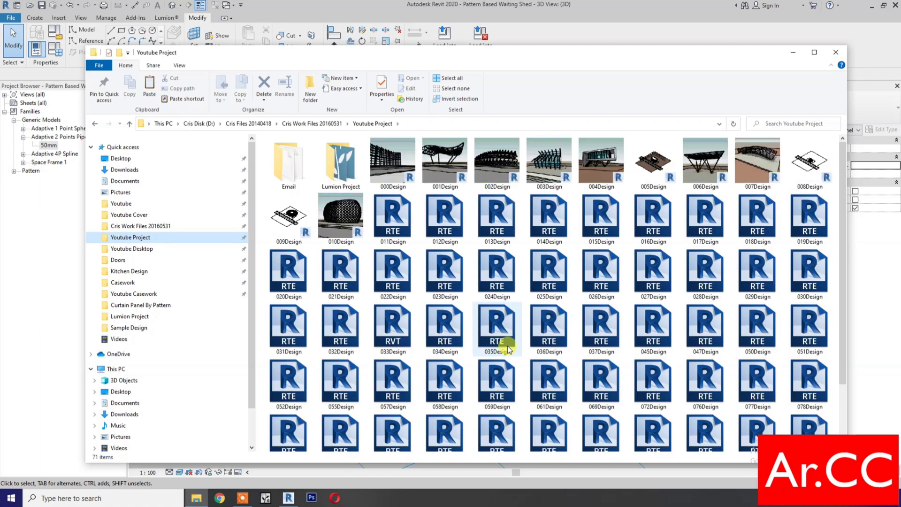
{"action": "scroll", "coordinate": [509, 347], "scroll_direction": "down", "scroll_amount": 2}
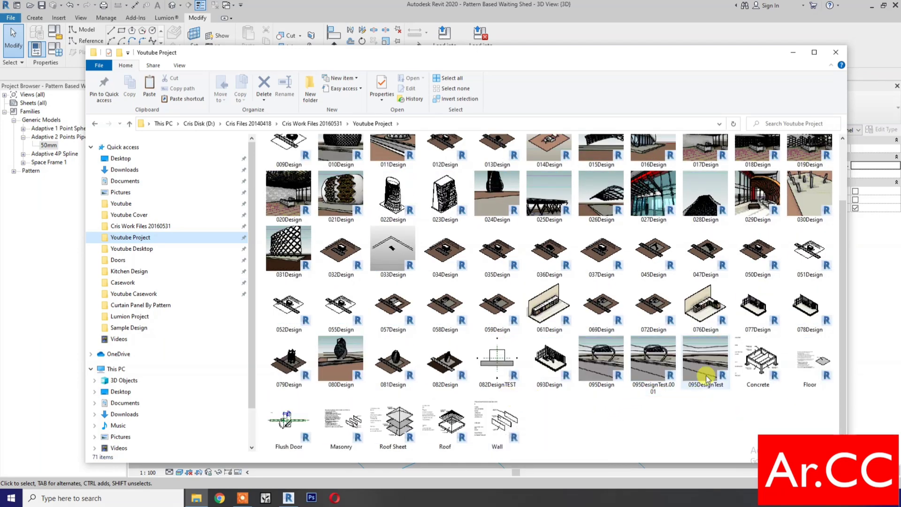
{"action": "double_click", "coordinate": [706, 371]}
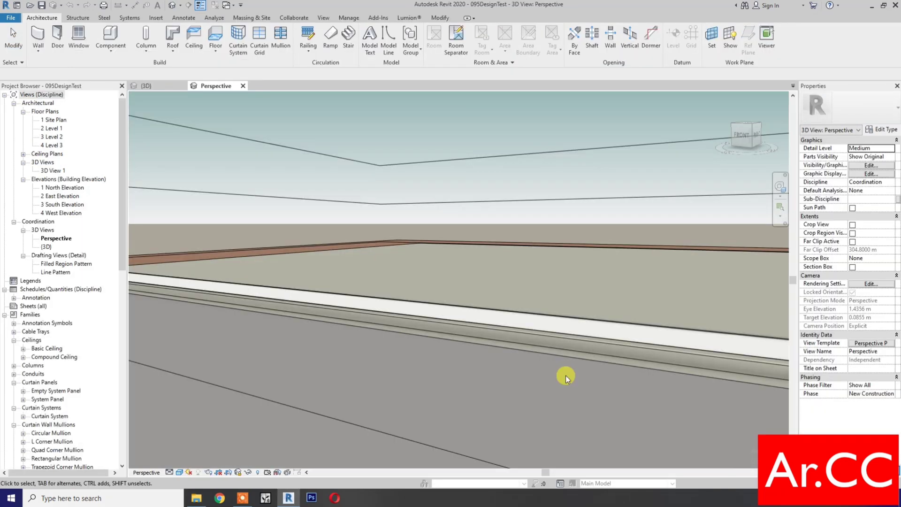
Open the Level 1 plan, show mass forms, and start an in-place mass named Mass 1.
{"action": "double_click", "coordinate": [55, 128]}
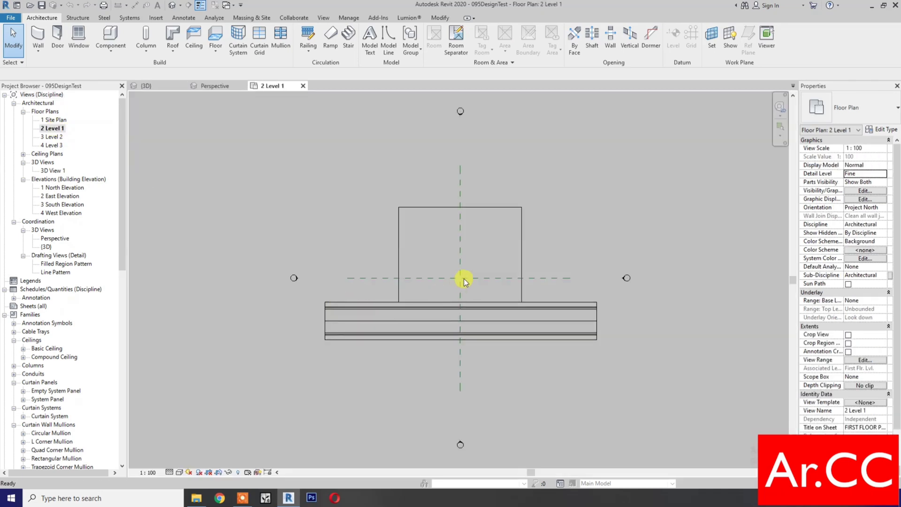
{"action": "scroll", "coordinate": [465, 281], "scroll_direction": "up", "scroll_amount": 5}
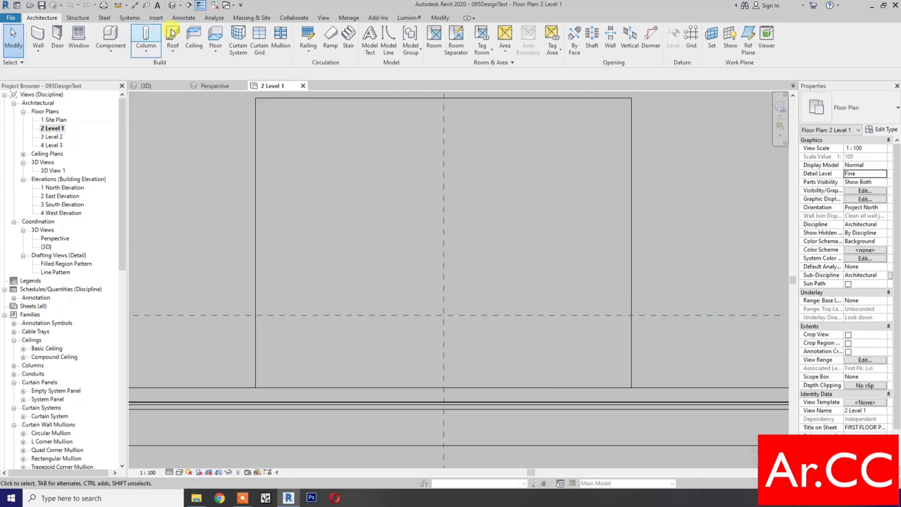
{"action": "left_click", "coordinate": [259, 19]}
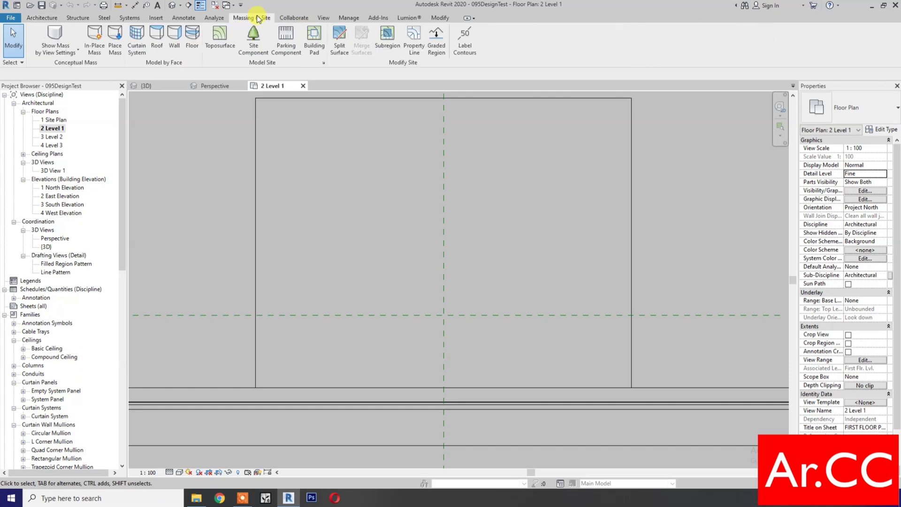
{"action": "left_click", "coordinate": [54, 36]}
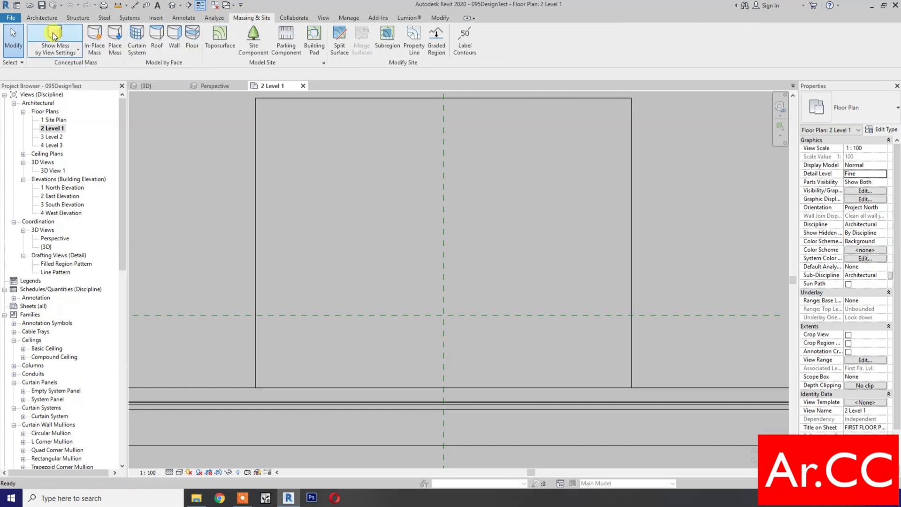
{"action": "left_click", "coordinate": [96, 48]}
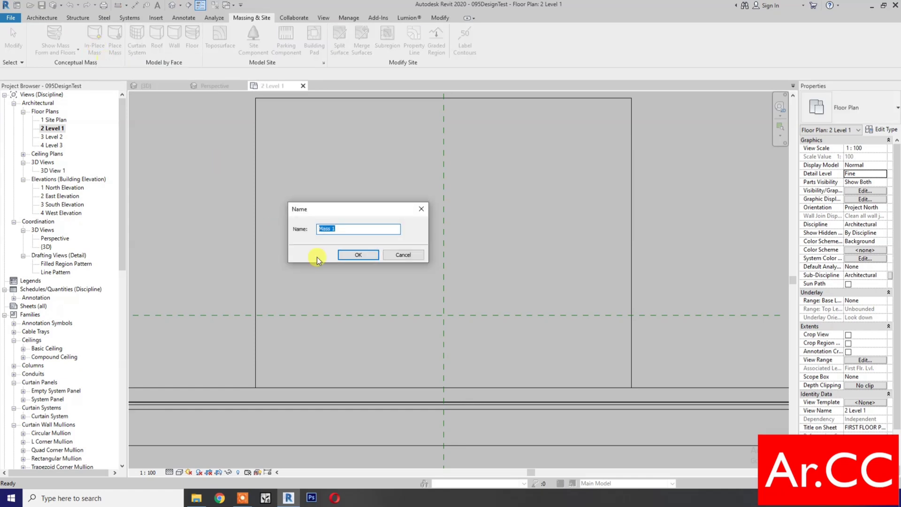
{"action": "left_click", "coordinate": [352, 255]}
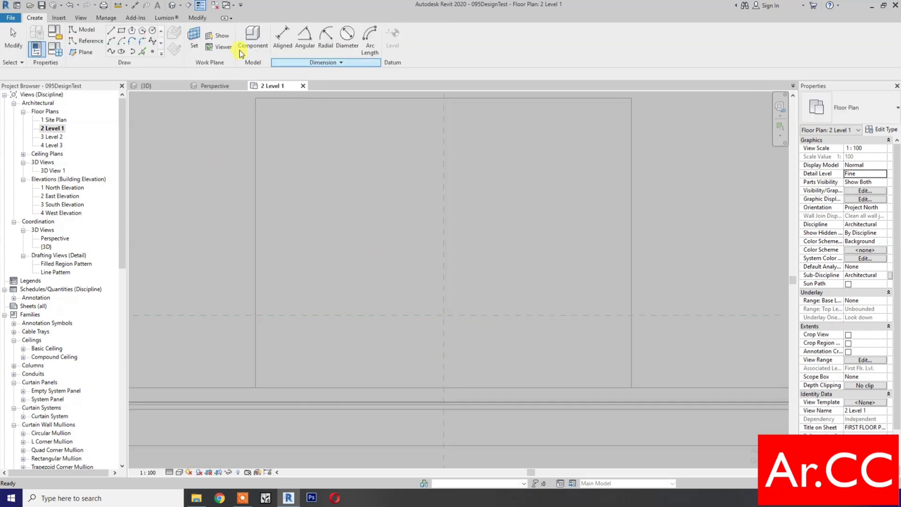
Sketch a rectangle of model lines on Level 1.
{"action": "left_click", "coordinate": [121, 30]}
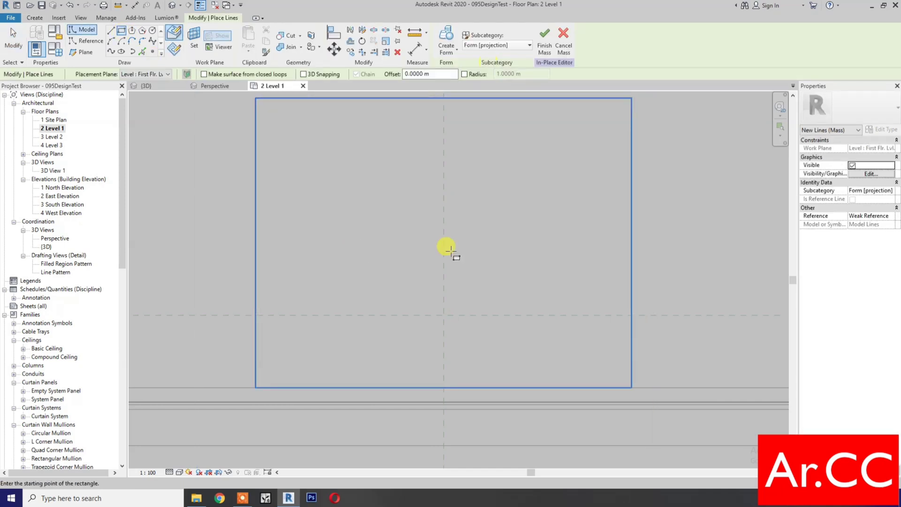
{"action": "left_click", "coordinate": [410, 355]}
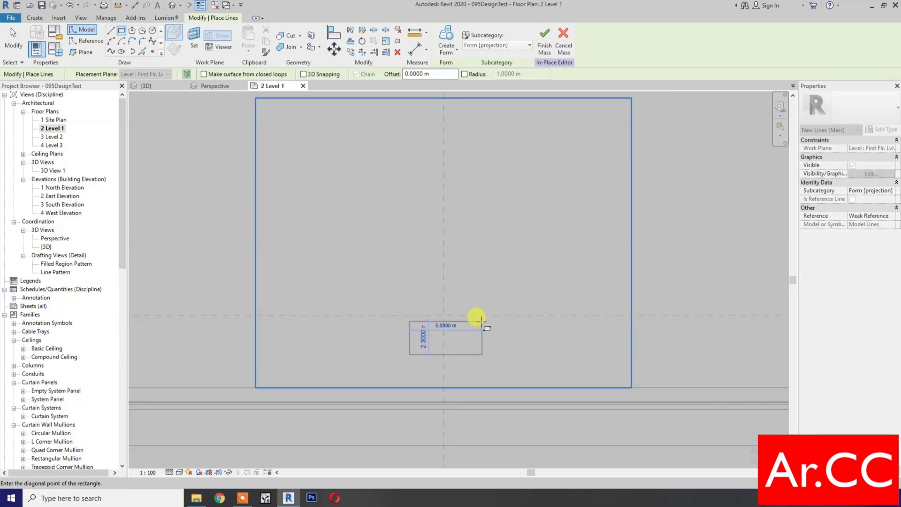
{"action": "left_click", "coordinate": [481, 319]}
{"action": "scroll", "coordinate": [464, 333], "scroll_direction": "up", "scroll_amount": 2}
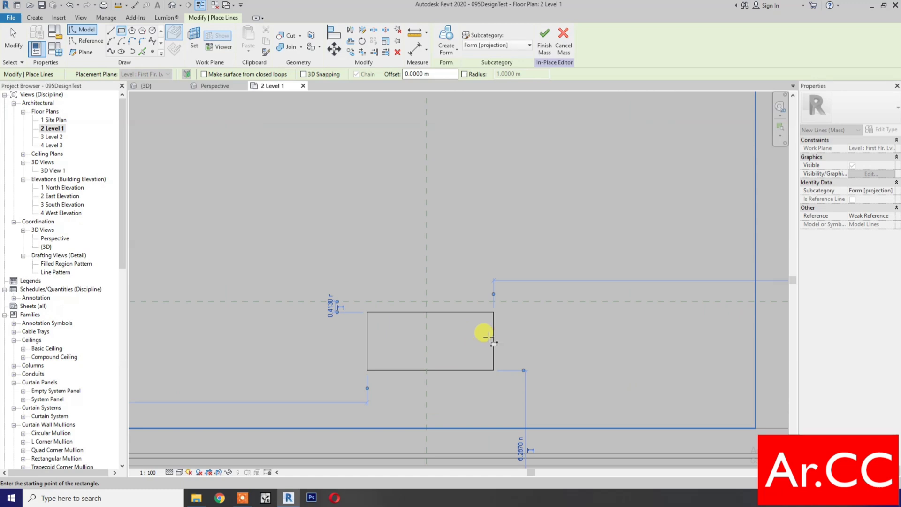
{"action": "key", "text": "Escape"}
{"action": "key", "text": "Escape"}
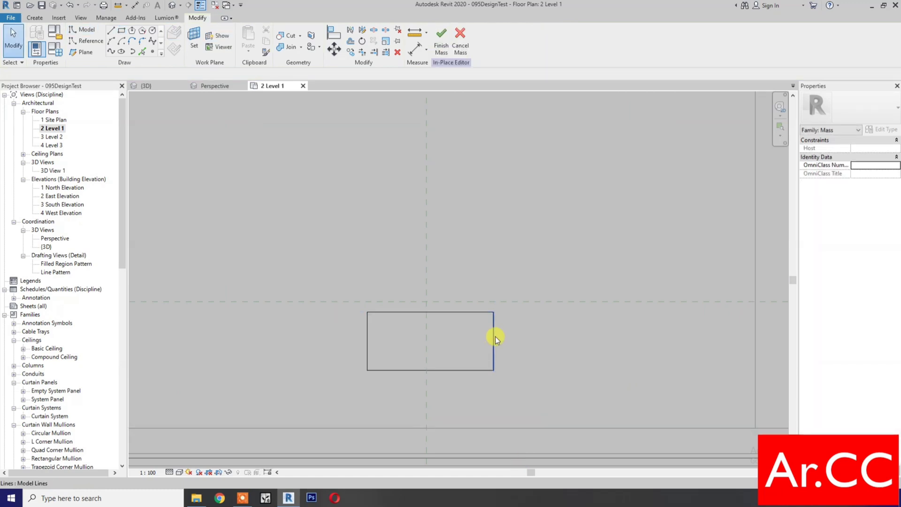
Resize the rectangle to 4 m wide by 2 m high.
{"action": "left_click", "coordinate": [495, 336]}
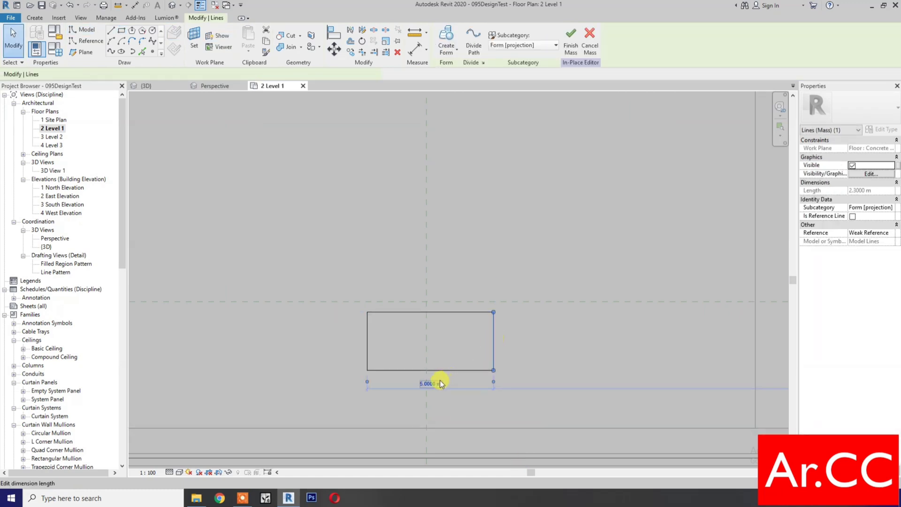
{"action": "left_click", "coordinate": [440, 382]}
{"action": "type", "text": "4"}
{"action": "key", "text": "Return"}
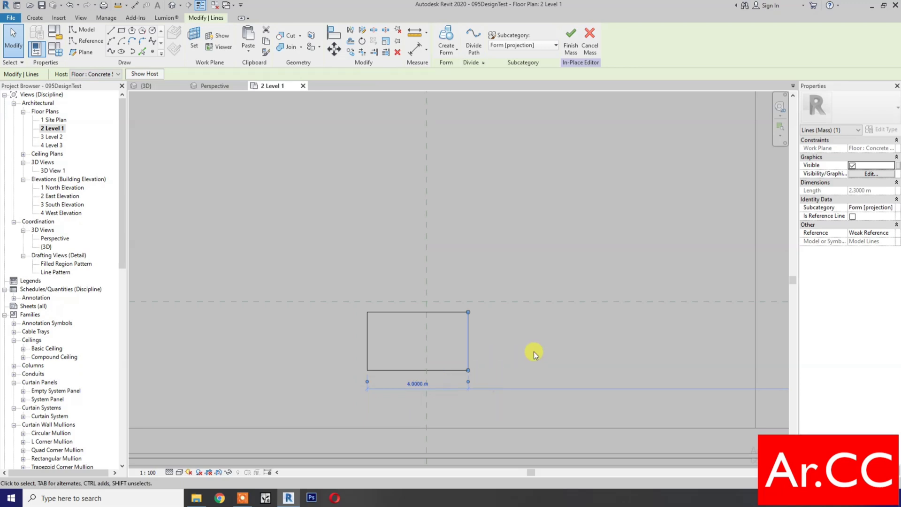
{"action": "left_click", "coordinate": [444, 313]}
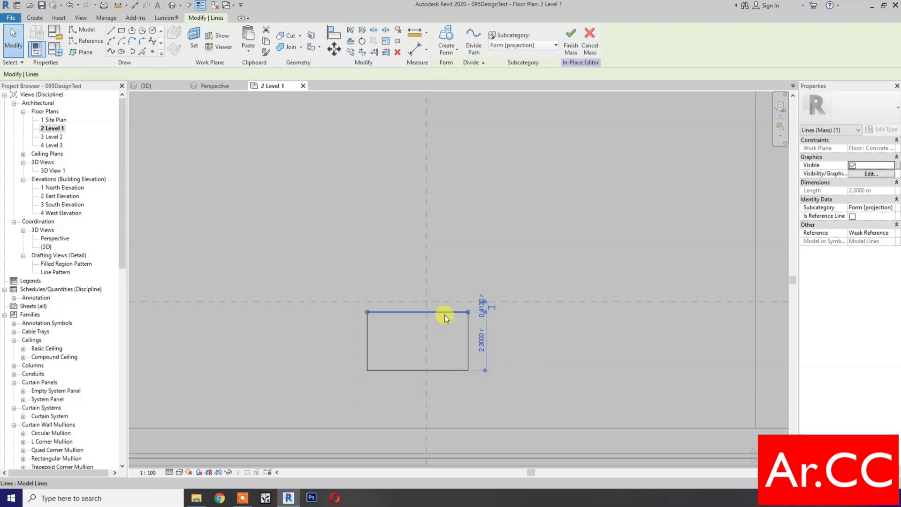
{"action": "left_click", "coordinate": [481, 342]}
{"action": "type", "text": "2"}
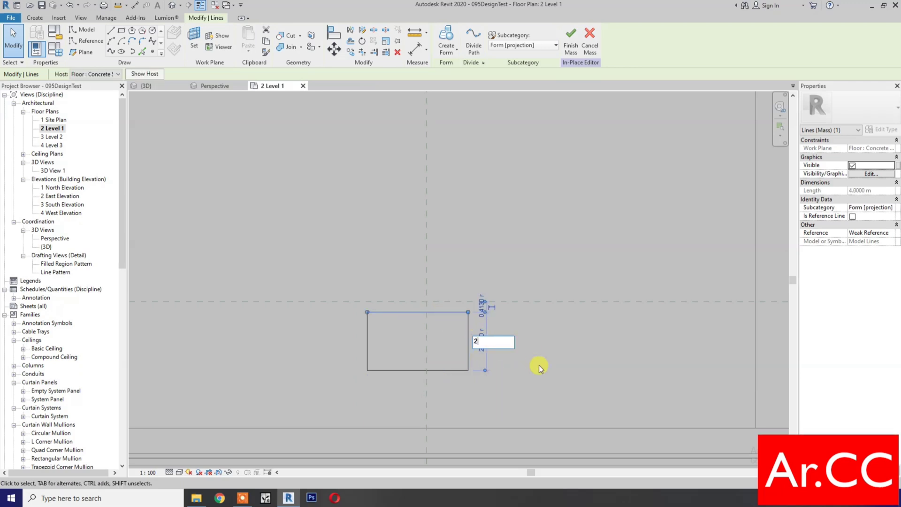
{"action": "key", "text": "Return"}
{"action": "key", "text": "Escape"}
Select all four lines and nudge the rectangle down and left with the arrow keys.
{"action": "left_click_drag", "start_coordinate": [325, 274], "coordinate": [495, 392]}
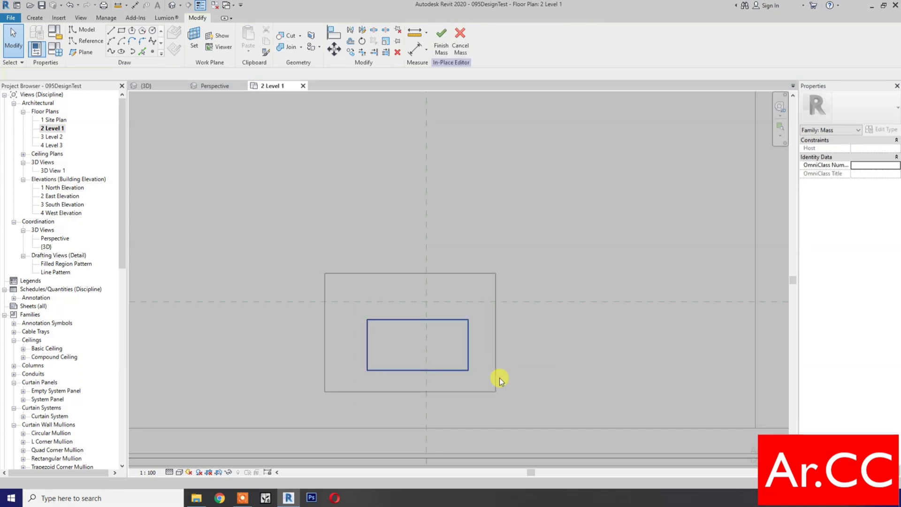
{"action": "key", "text": "Right"}
{"action": "key", "text": "Right"}
{"action": "key", "text": "Right"}
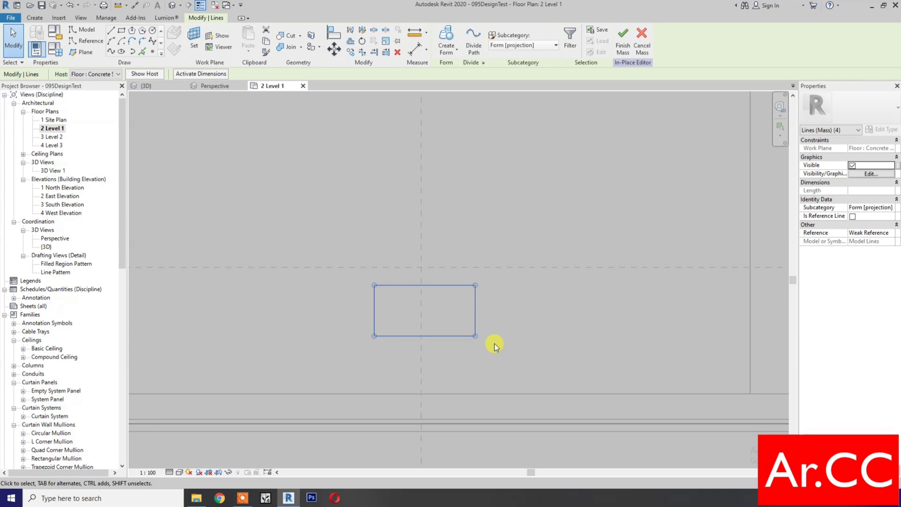
{"action": "key", "text": "Down"}
{"action": "key", "text": "Down"}
{"action": "key", "text": "Down"}
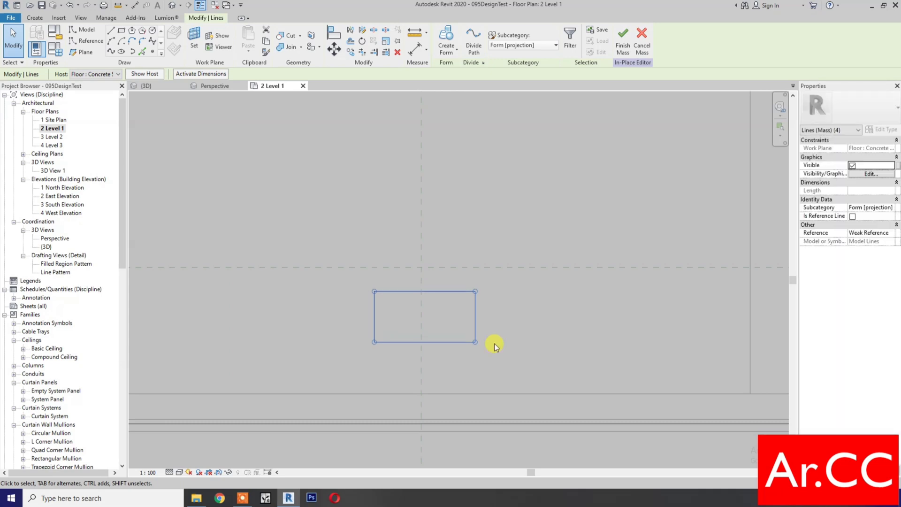
{"action": "key", "text": "Down"}
{"action": "key", "text": "Down"}
{"action": "key", "text": "Down"}
{"action": "key", "text": "Down"}
{"action": "key", "text": "Down"}
{"action": "key", "text": "Down"}
{"action": "key", "text": "Down"}
{"action": "key", "text": "Down"}
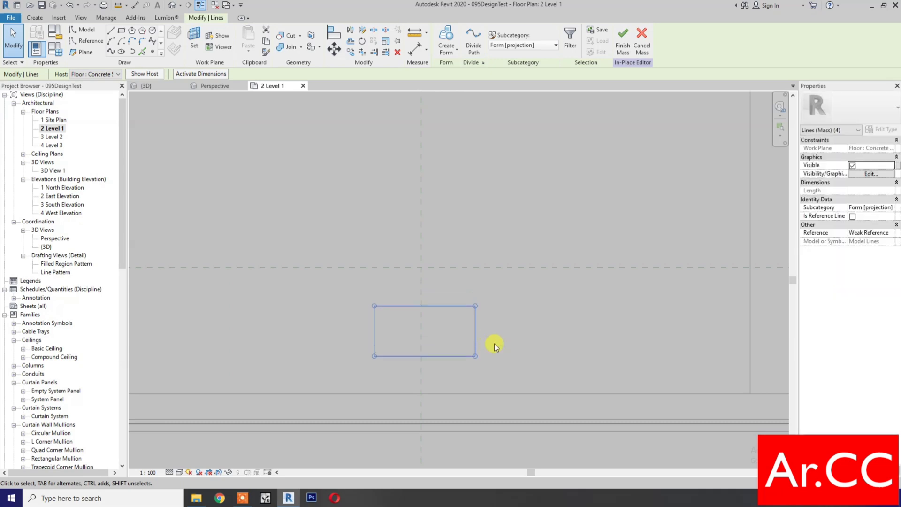
{"action": "key", "text": "Down"}
{"action": "key", "text": "Left"}
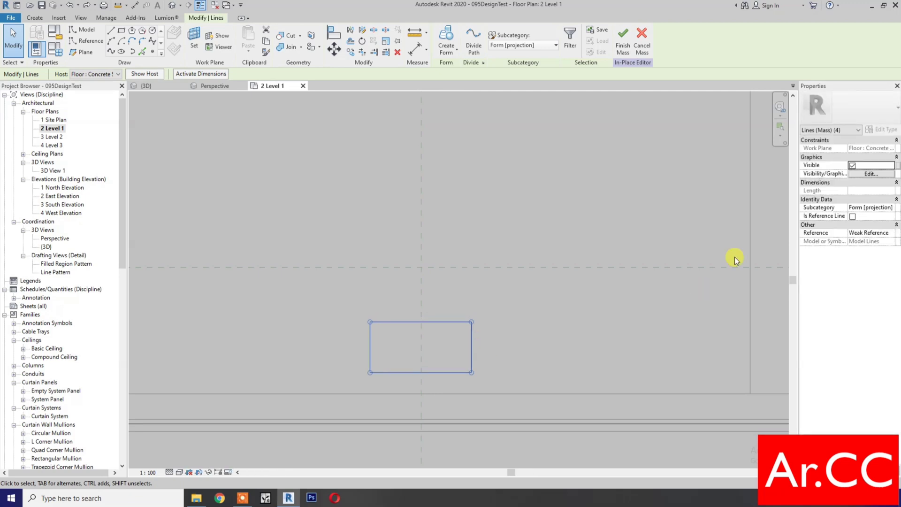
Make the four lines reference lines and create a flat surface form from them.
{"action": "left_click", "coordinate": [853, 217]}
{"action": "left_click", "coordinate": [853, 217]}
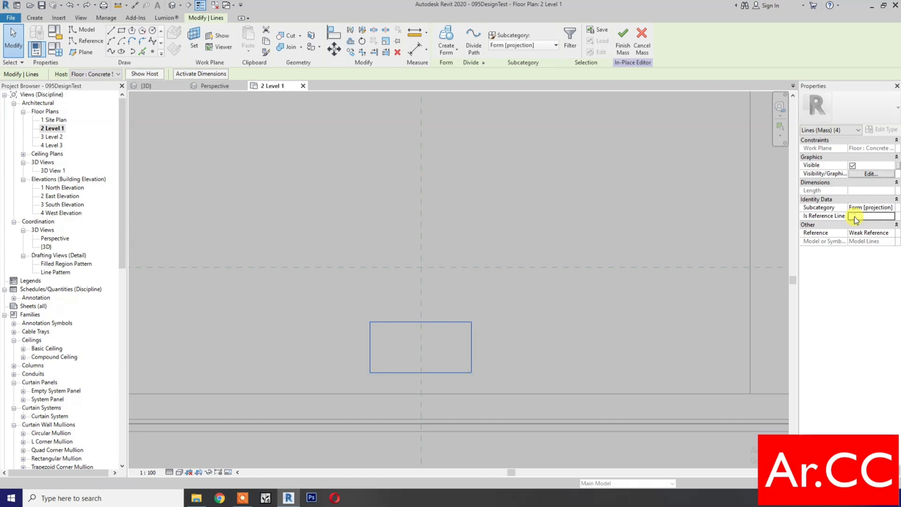
{"action": "left_click", "coordinate": [446, 35]}
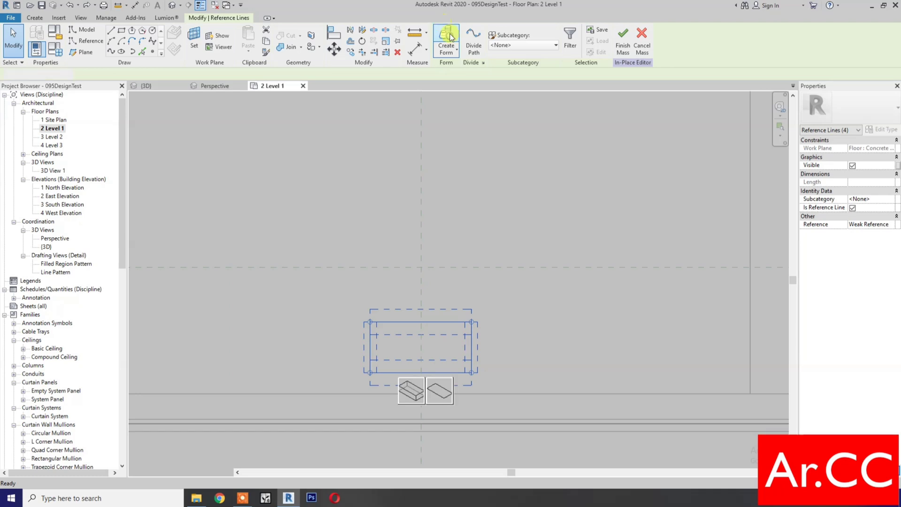
{"action": "left_click", "coordinate": [435, 398]}
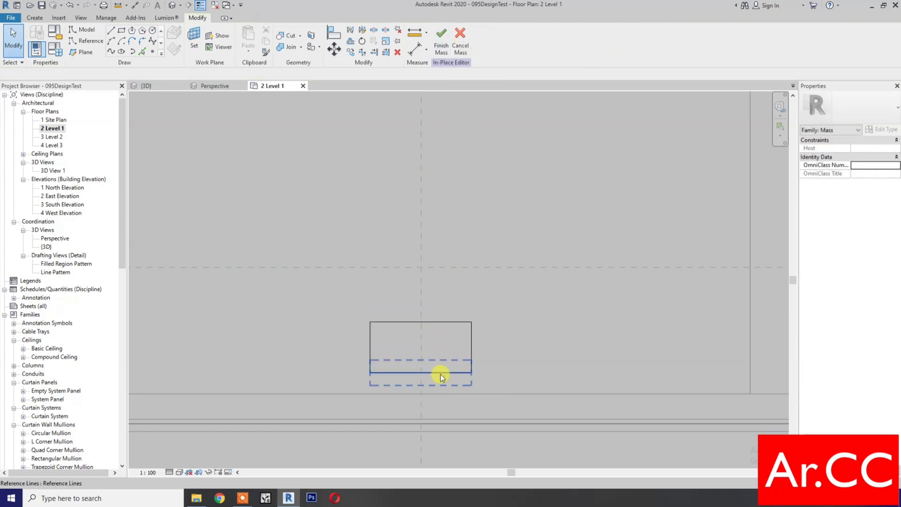
{"action": "left_click", "coordinate": [441, 373]}
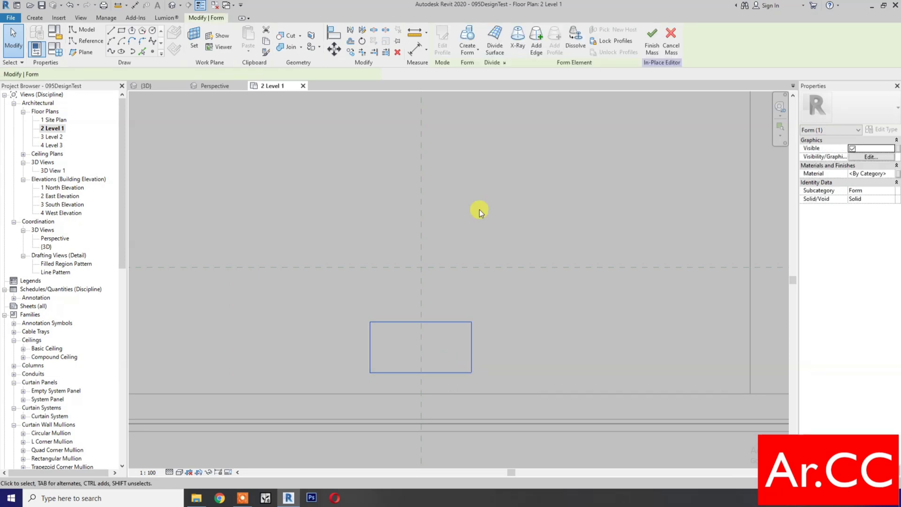
Divide the surface with U and V Number both set to 1.
{"action": "left_click", "coordinate": [492, 50]}
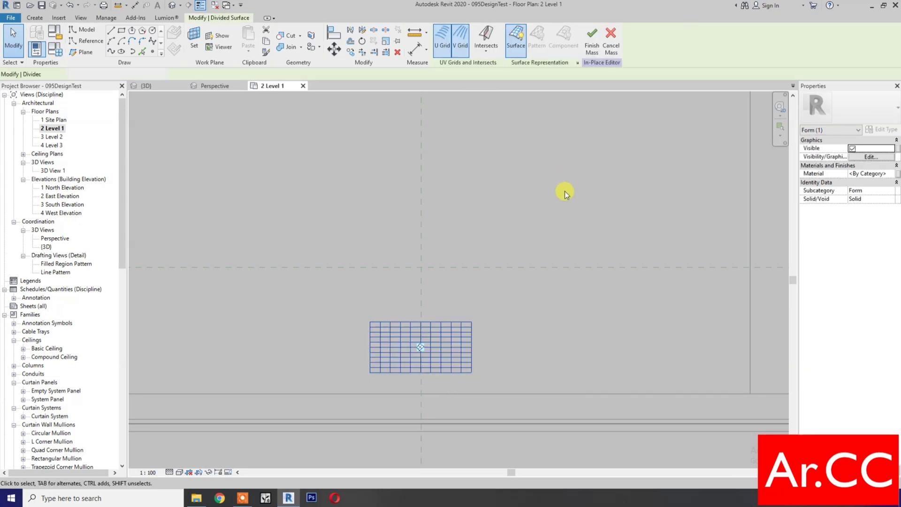
{"action": "left_click", "coordinate": [863, 235]}
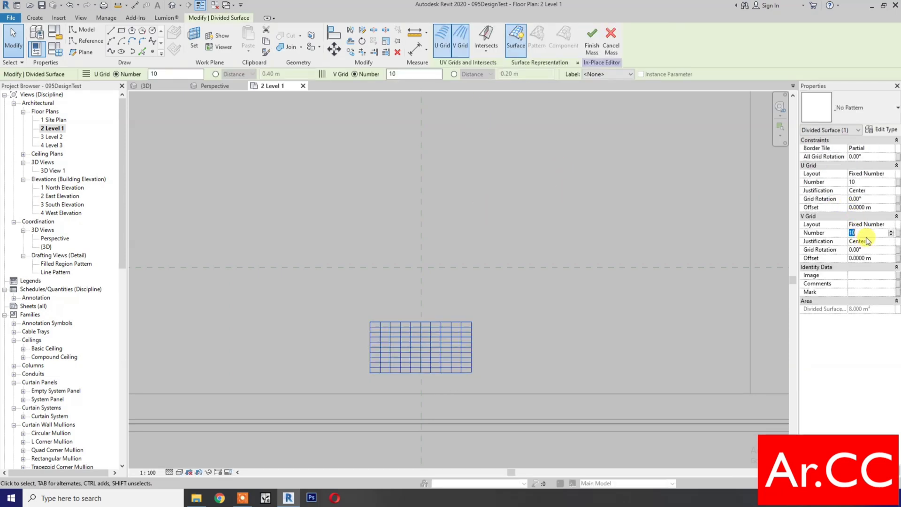
{"action": "type", "text": "1"}
{"action": "left_click", "coordinate": [870, 182]}
{"action": "type", "text": "1"}
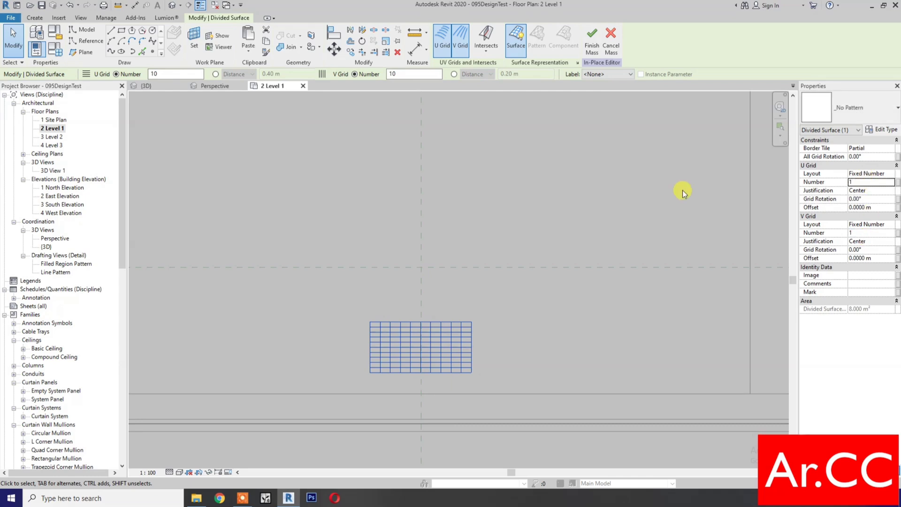
{"action": "key", "text": "Return"}
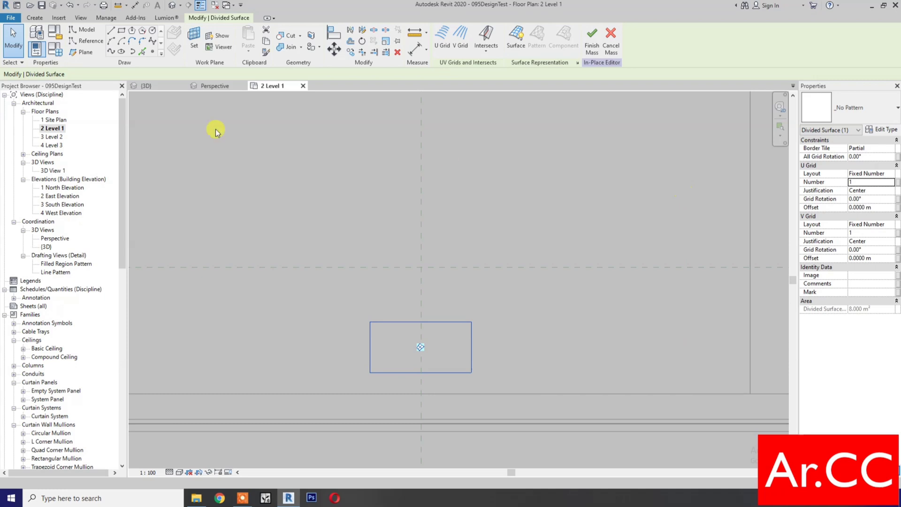
{"action": "left_click", "coordinate": [143, 88]}
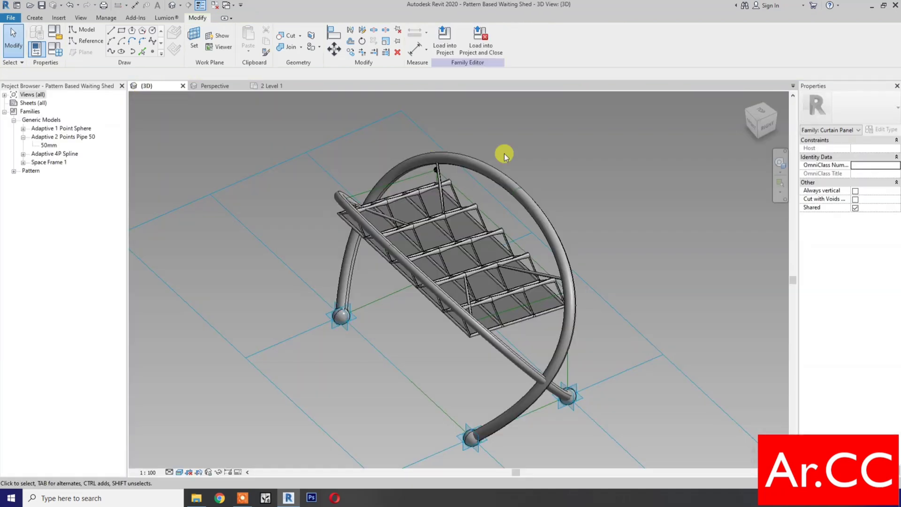
Return to the project's {3D} view and select Mass 1's divided surface.
{"action": "left_click", "coordinate": [483, 51]}
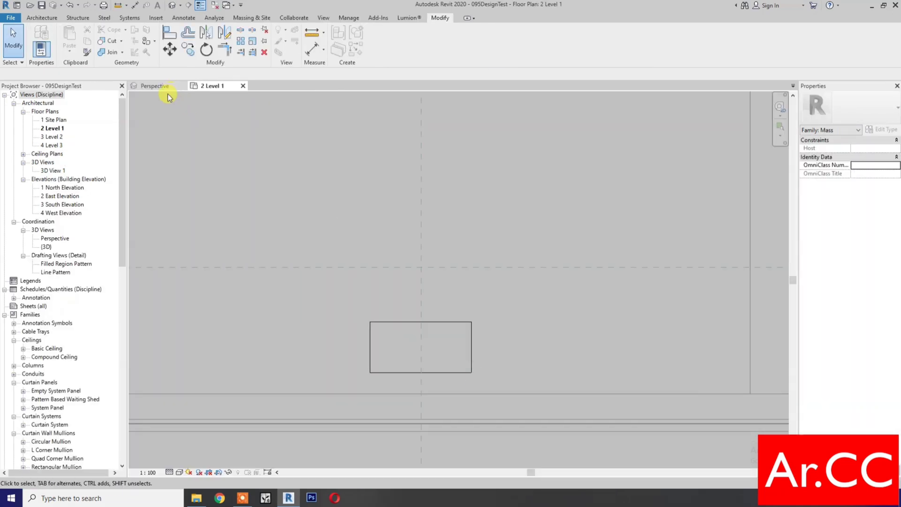
{"action": "double_click", "coordinate": [47, 247]}
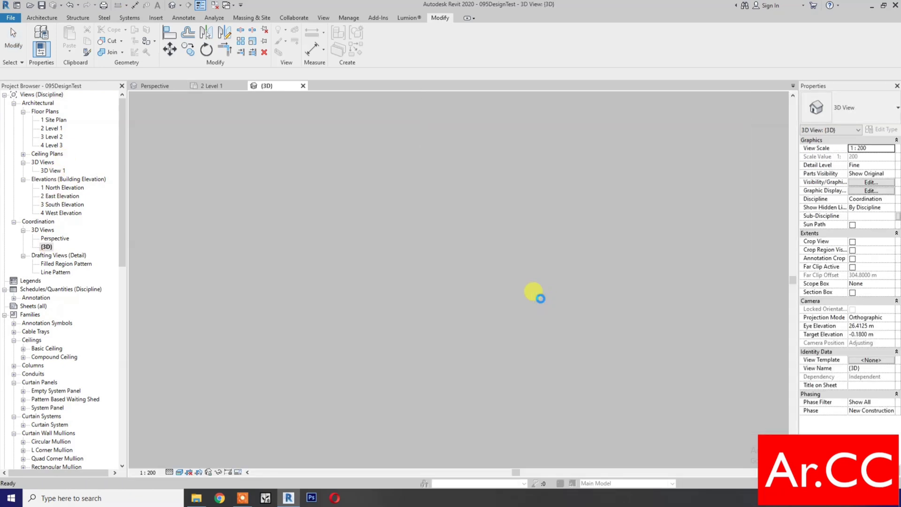
{"action": "scroll", "coordinate": [465, 283], "scroll_direction": "up", "scroll_amount": 5}
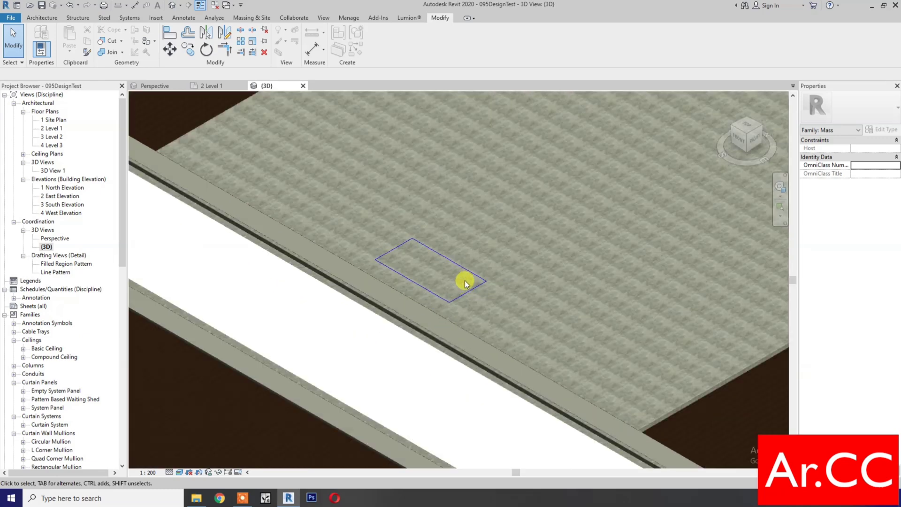
{"action": "left_click", "coordinate": [459, 306]}
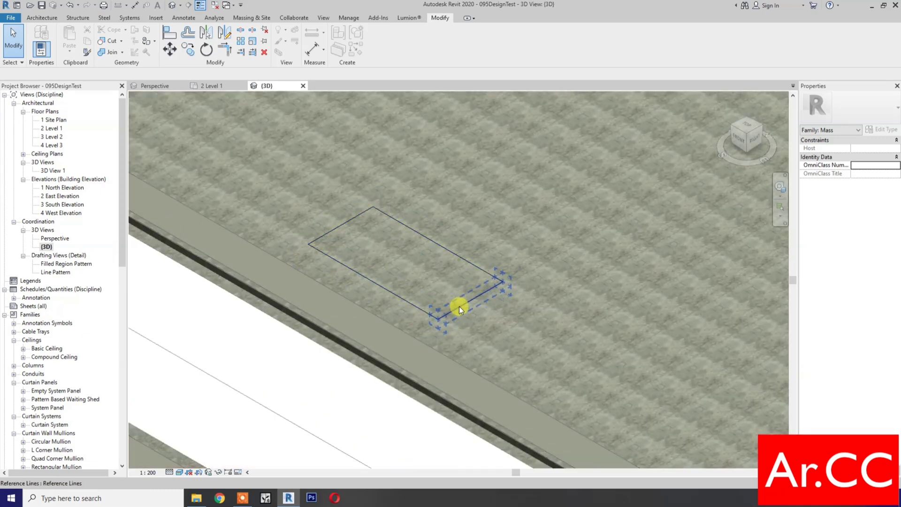
{"action": "left_click", "coordinate": [459, 306]}
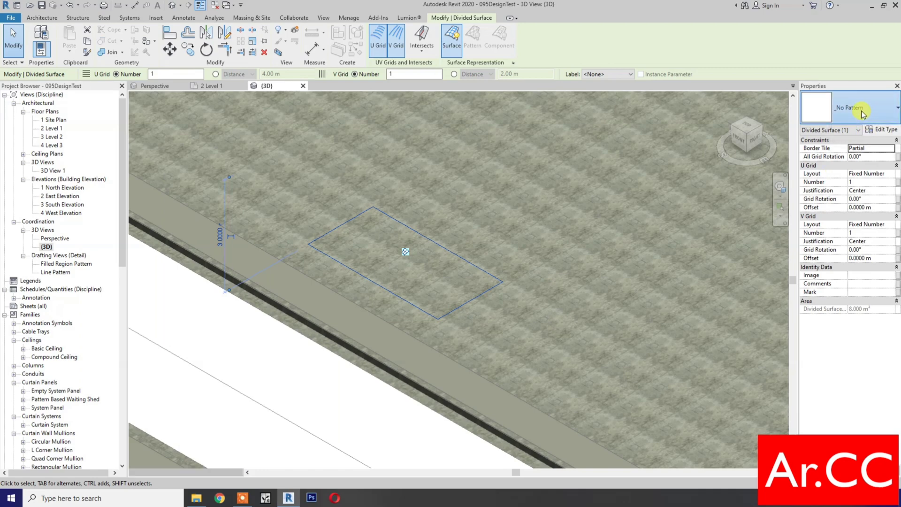
Apply the Pattern Based Waiting Shed pattern, rotate the grid 90°, and view it in Perspective.
{"action": "left_click", "coordinate": [863, 114]}
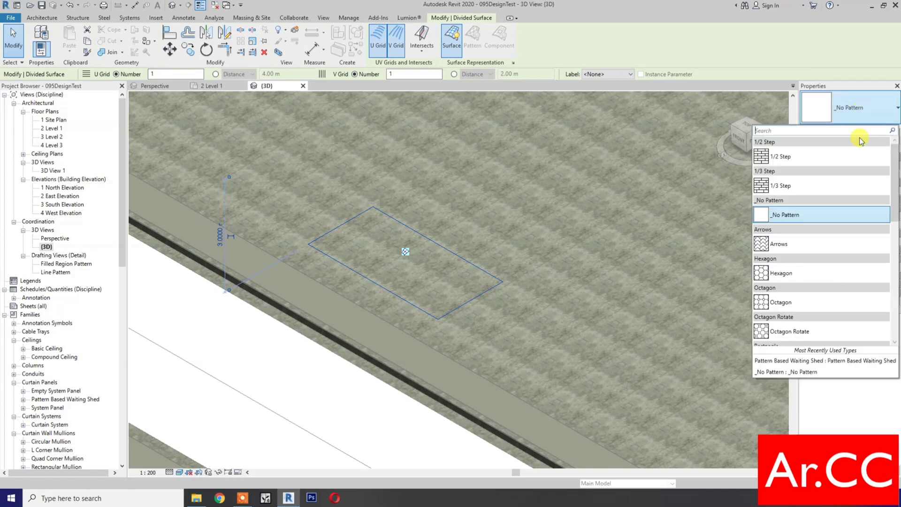
{"action": "left_click", "coordinate": [832, 364]}
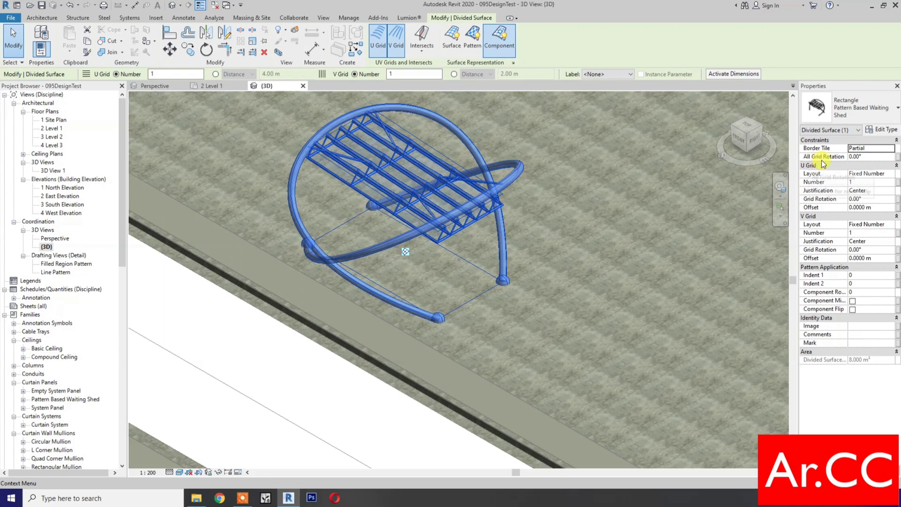
{"action": "left_click", "coordinate": [874, 156]}
{"action": "key", "text": "Return"}
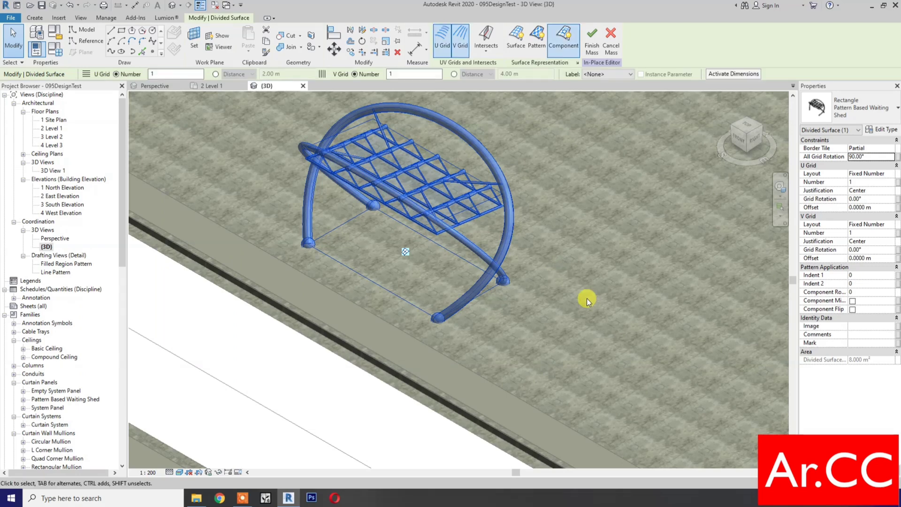
{"action": "double_click", "coordinate": [57, 238]}
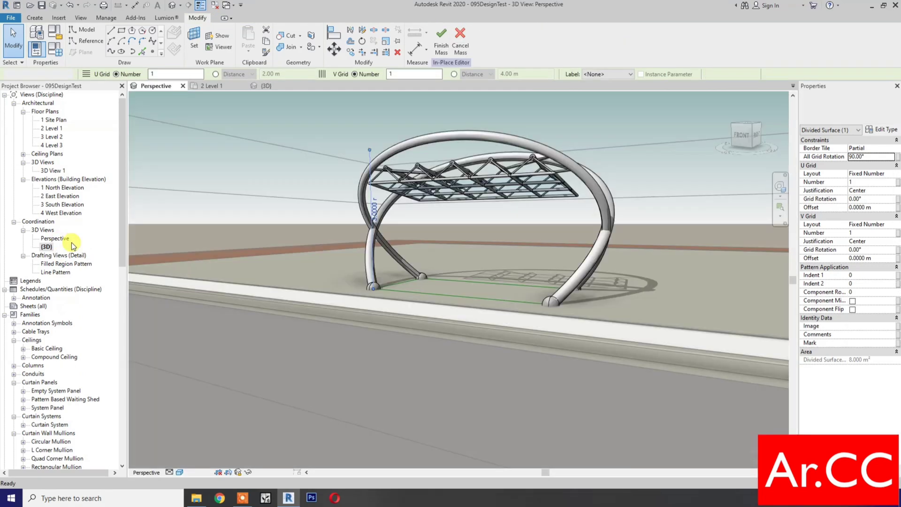
Finish Mass 1 and bring up the SteeringWheel to orbit around the canopy.
{"action": "left_click", "coordinate": [442, 40]}
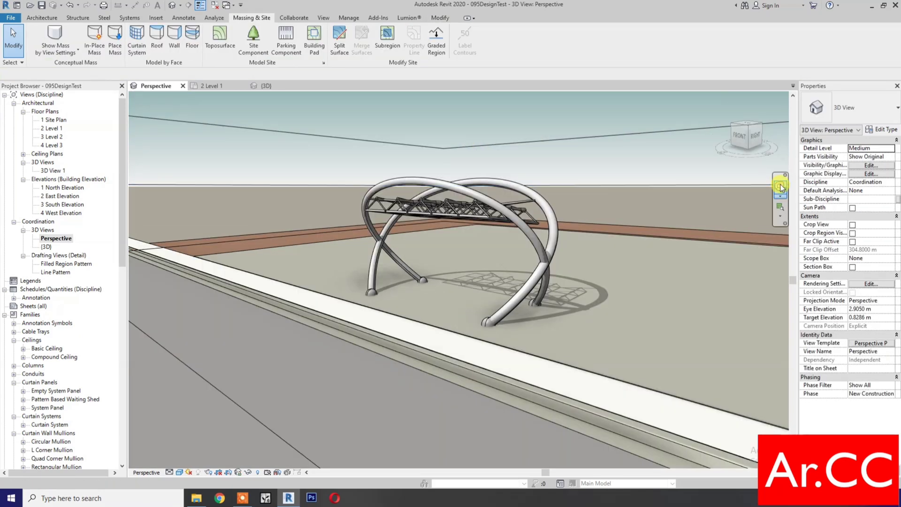
{"action": "left_click", "coordinate": [781, 188]}
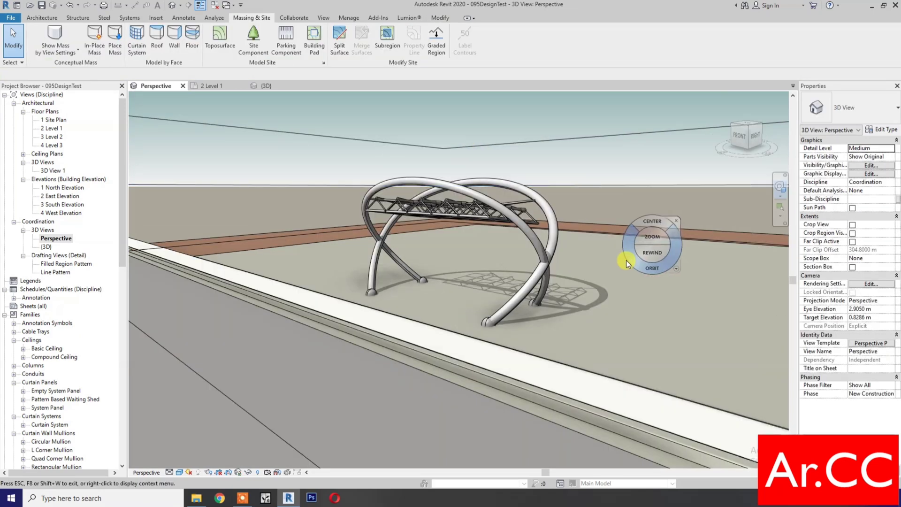